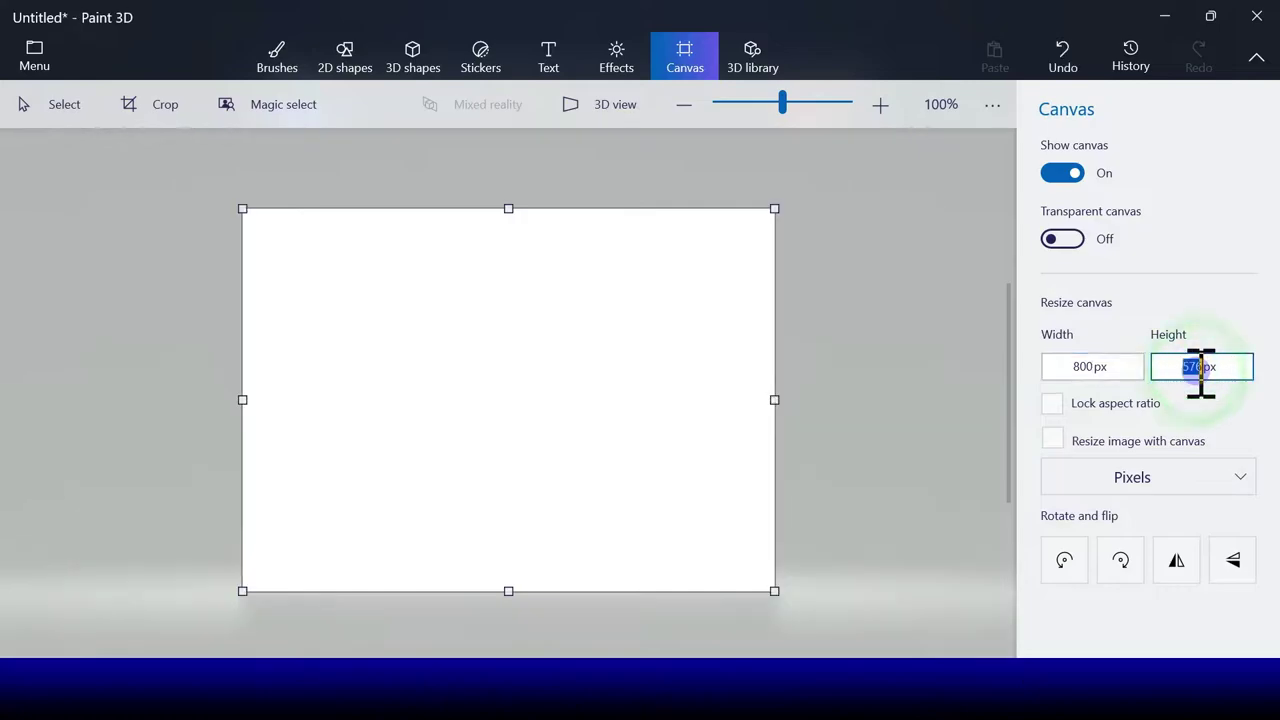
Set the canvas height to 800 px.
text(800)
click(957, 383)
Draw a wavy light gray ground line across the full width of the lower canvas with the Marker.
click(253, 53)
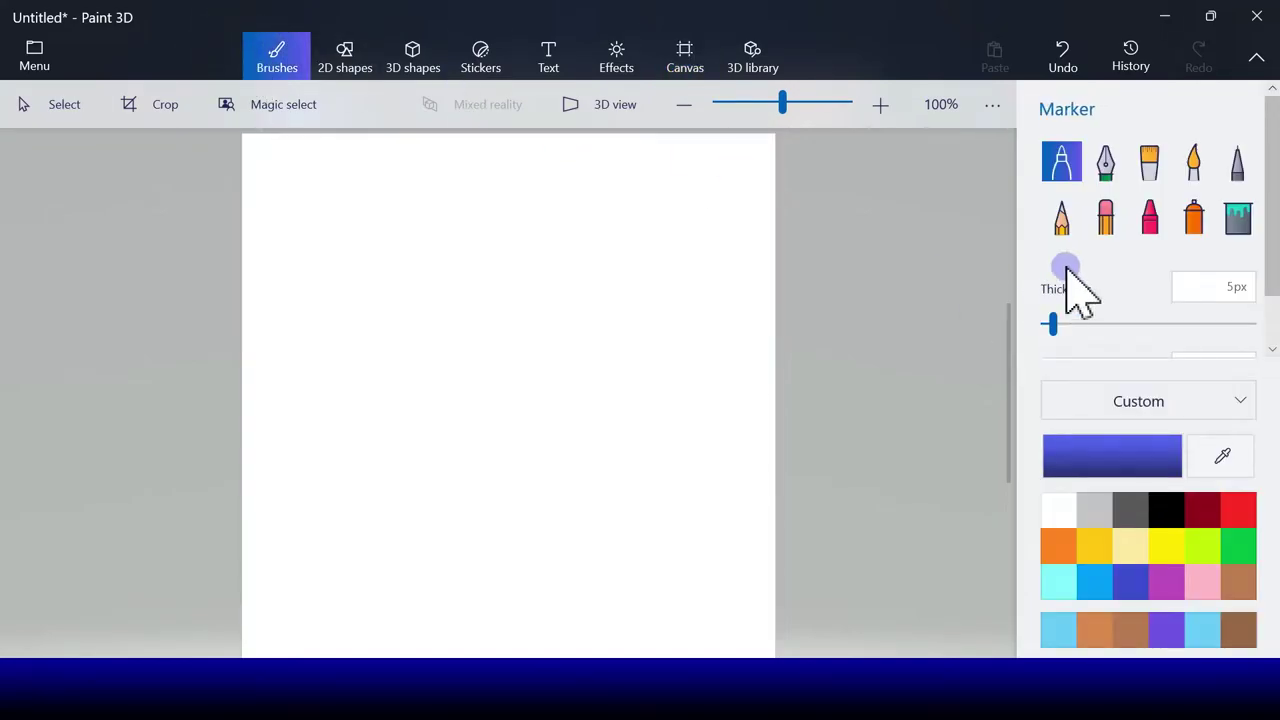
click(1094, 511)
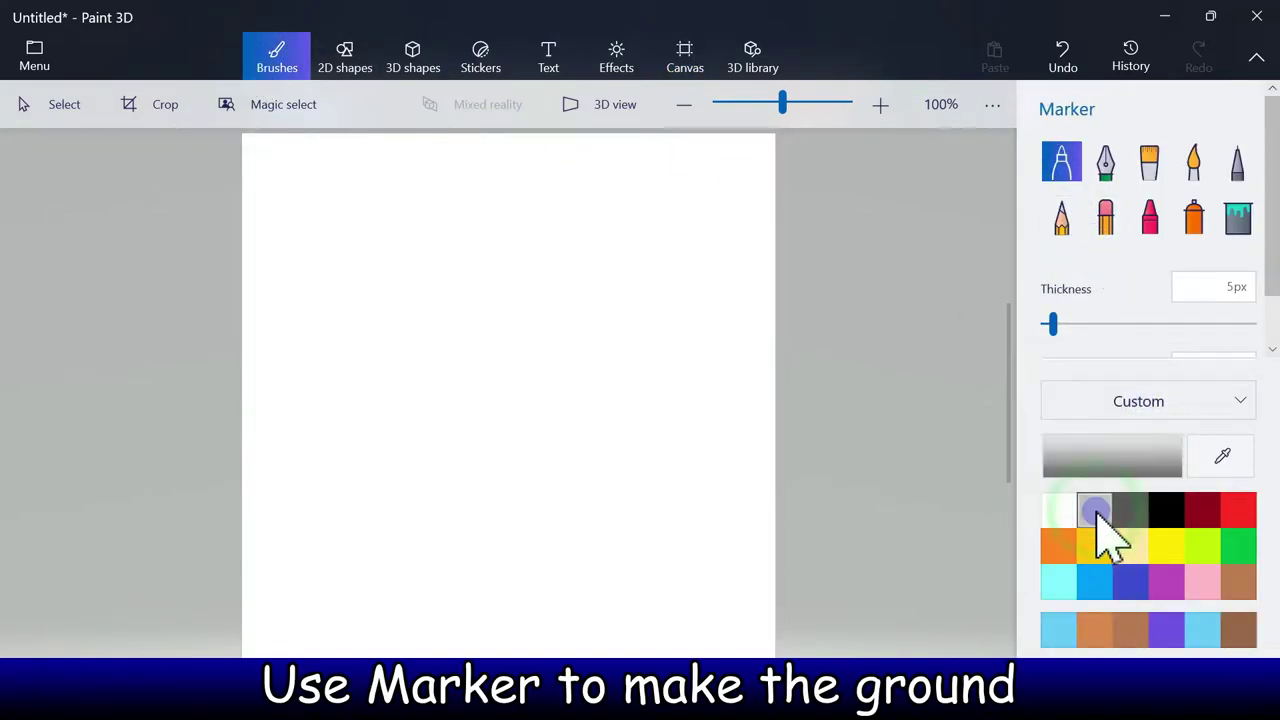
drag(488, 575, 226, 586)
mouse_move(485, 575)
mouse_down()
mouse_move(676, 572)
mouse_move(794, 606)
mouse_up()
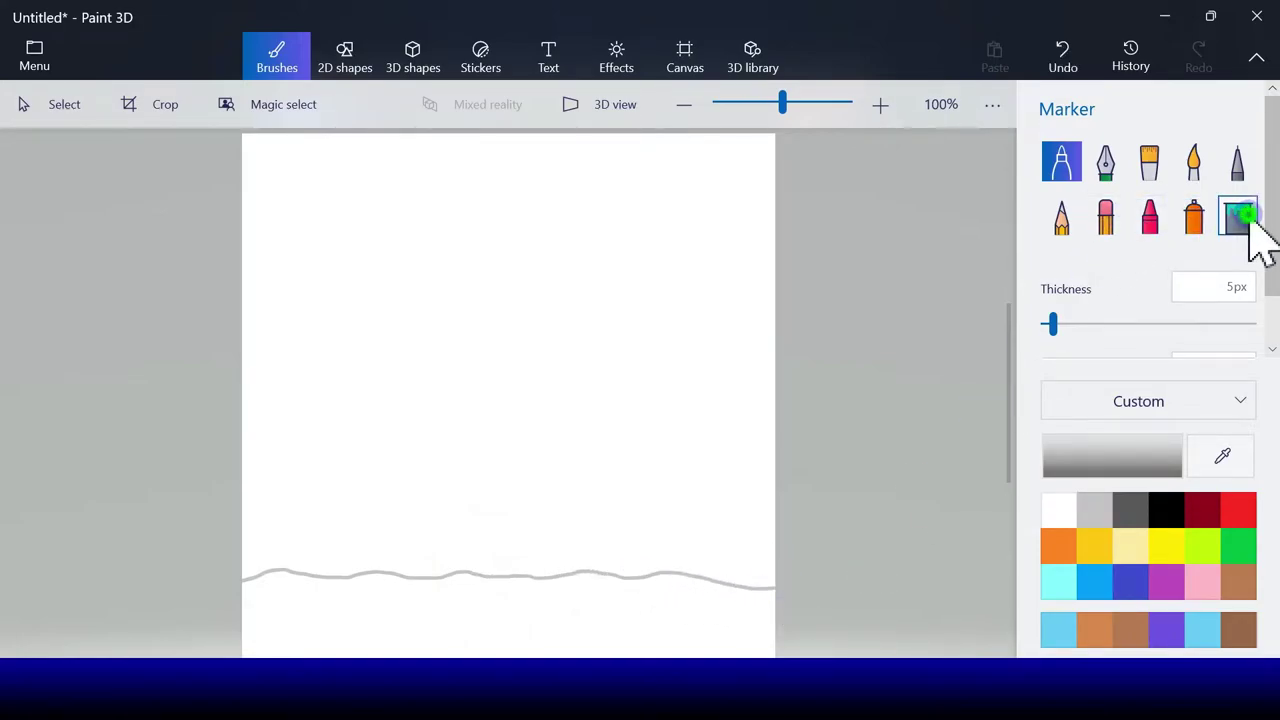
Fill the ground below the wavy line with light gray and the area above it with dark gray.
click(1240, 217)
click(663, 631)
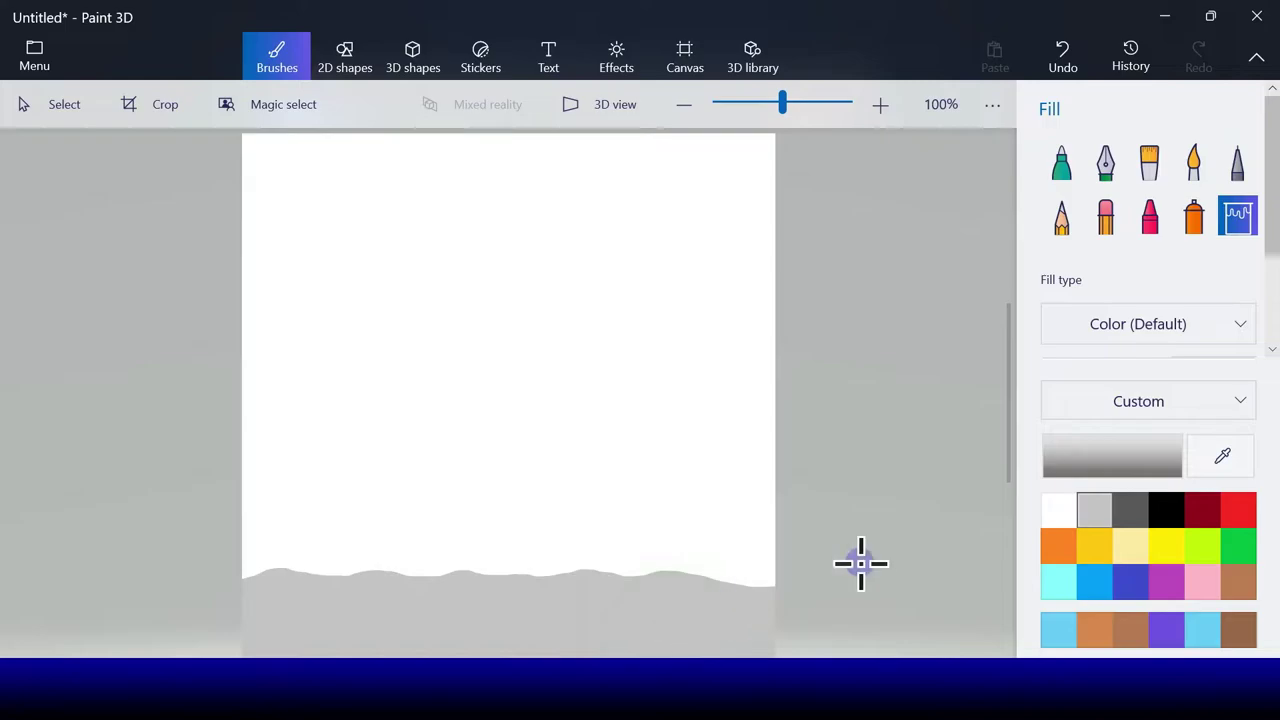
click(1125, 511)
click(518, 363)
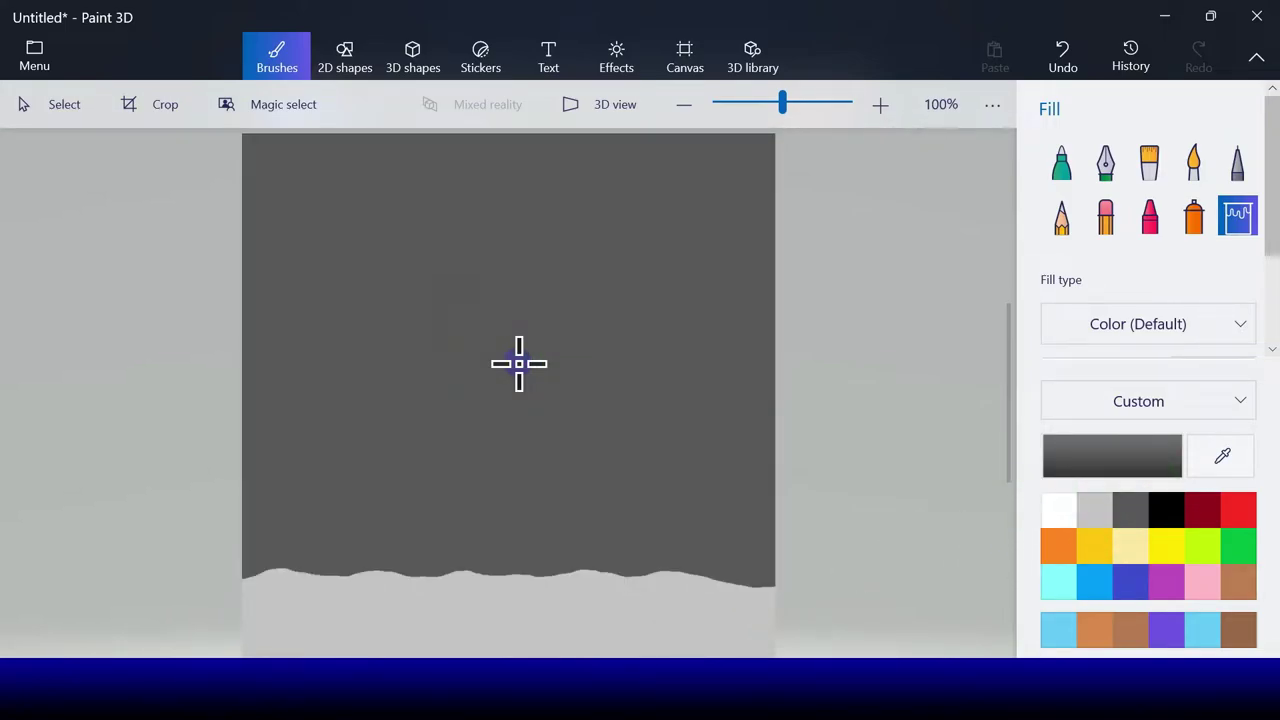
Draw a vertical black guide line for the tree in the middle of the dark background, ending a little above the ground.
click(350, 66)
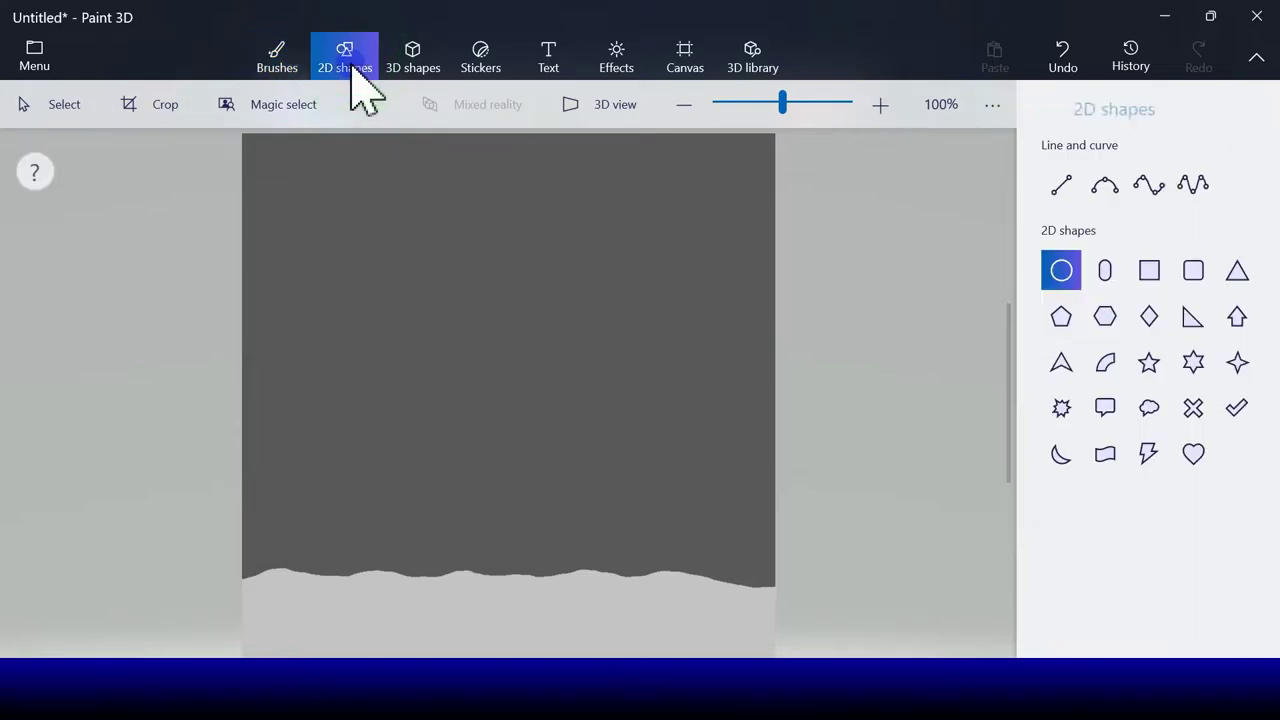
click(1063, 186)
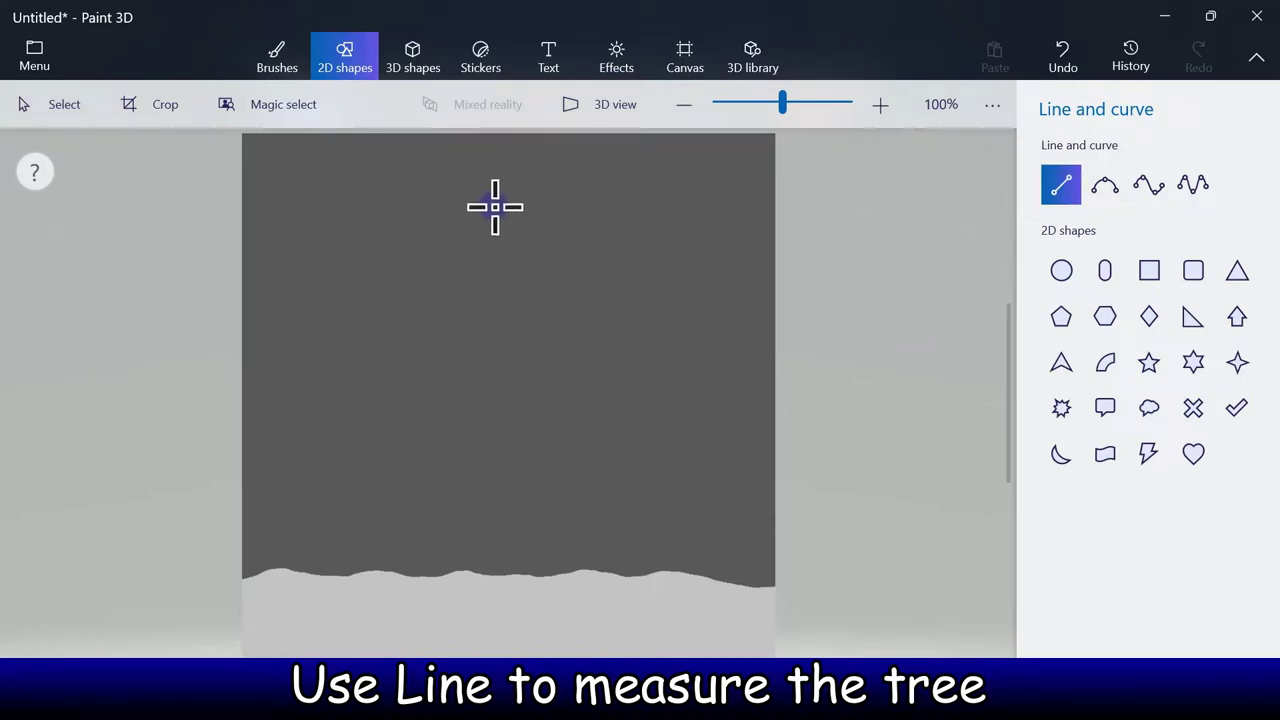
mouse_move(494, 194)
mouse_down()
mouse_move(514, 463)
mouse_move(489, 464)
mouse_up()
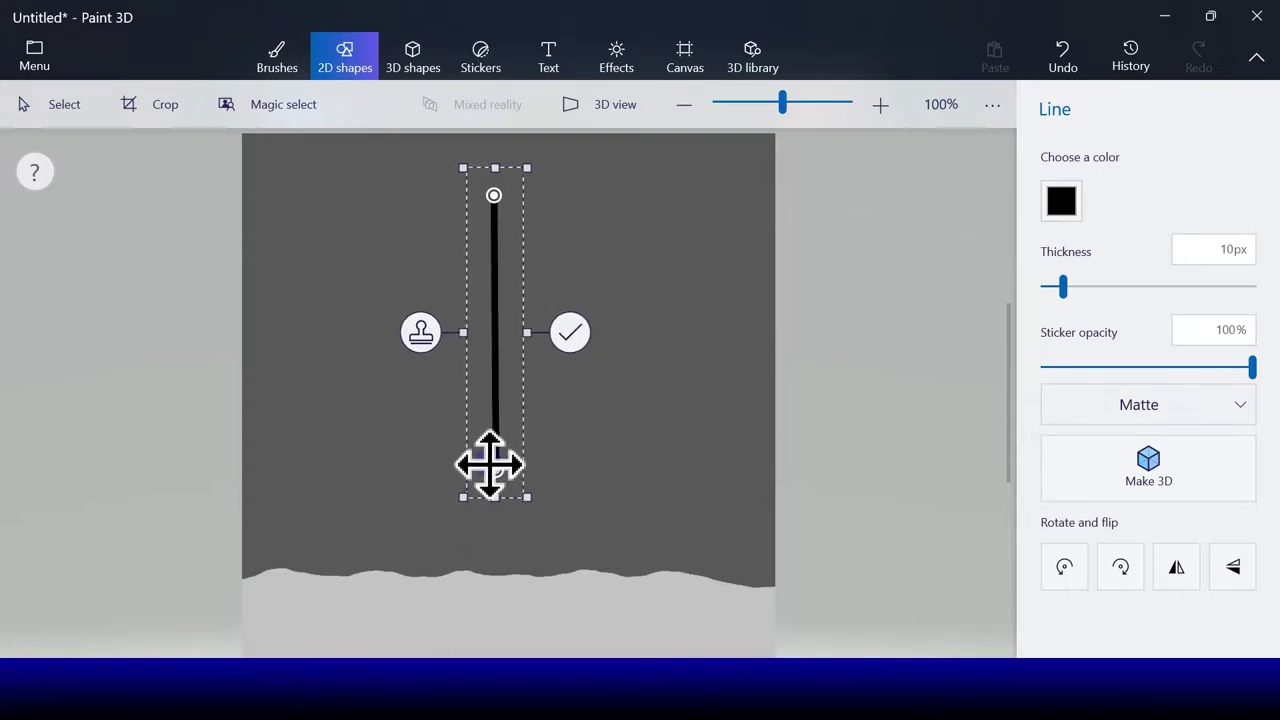
drag(491, 374, 497, 374)
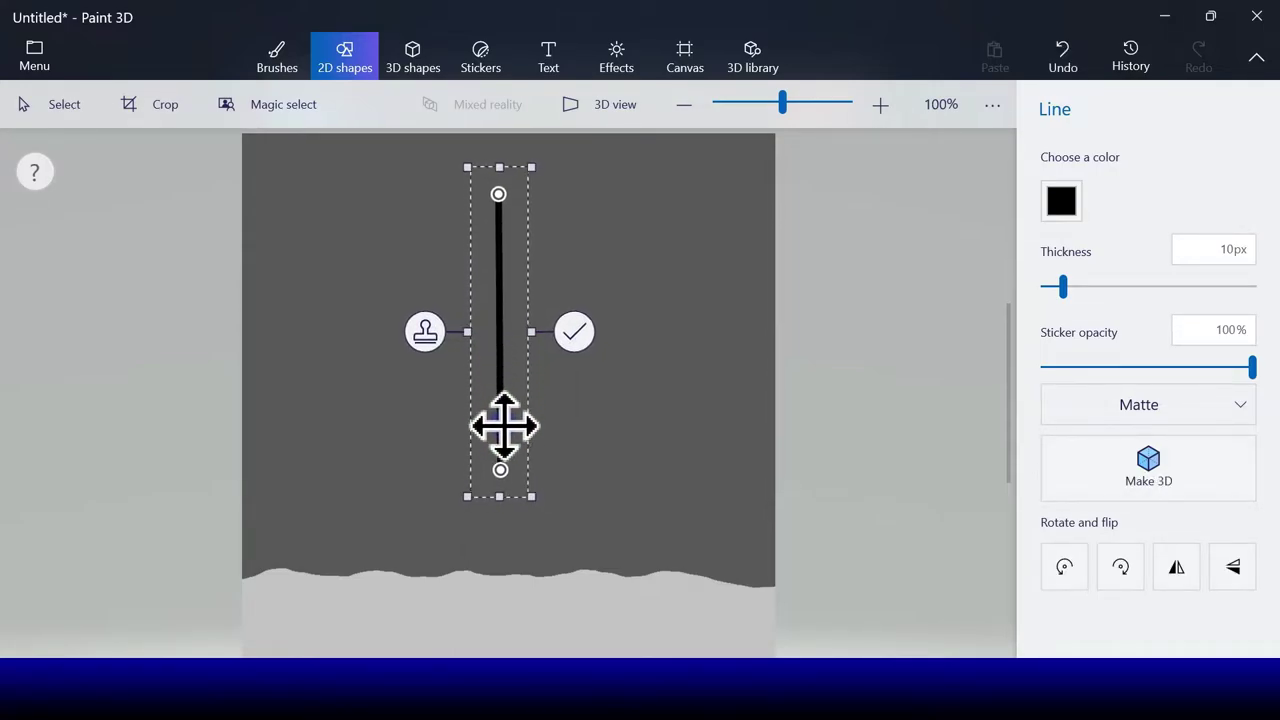
drag(500, 472, 492, 500)
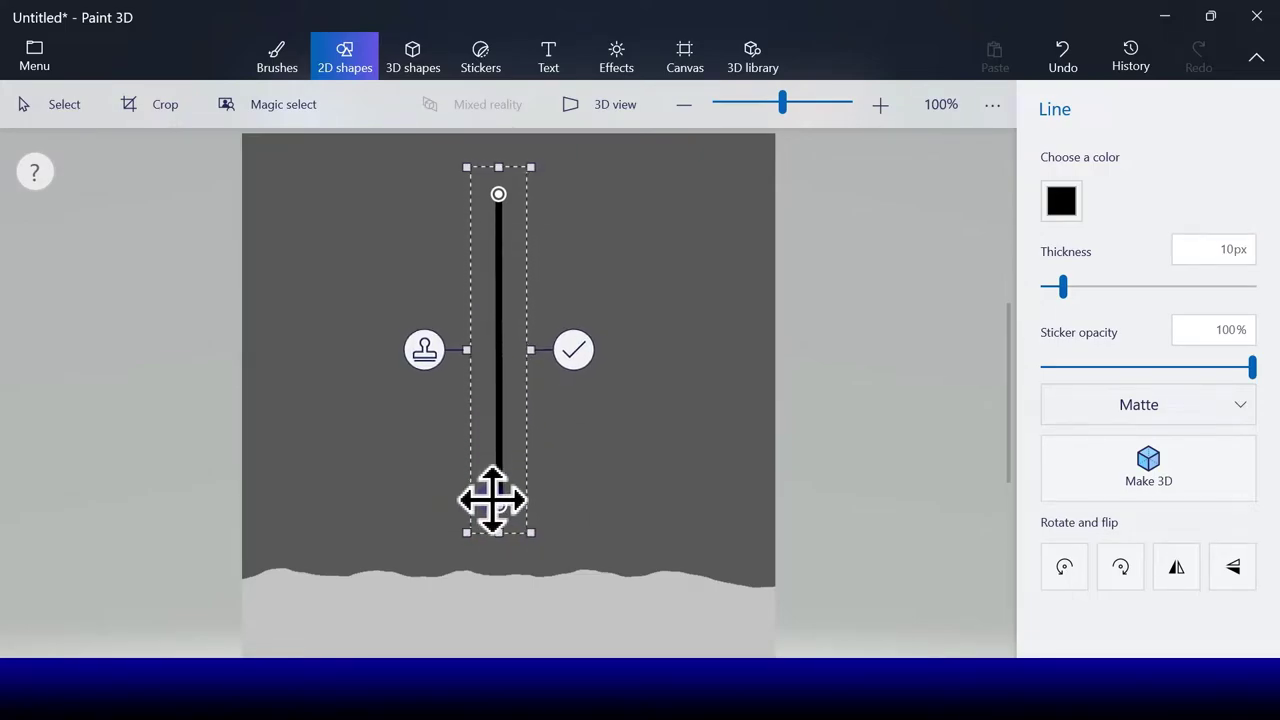
click(578, 355)
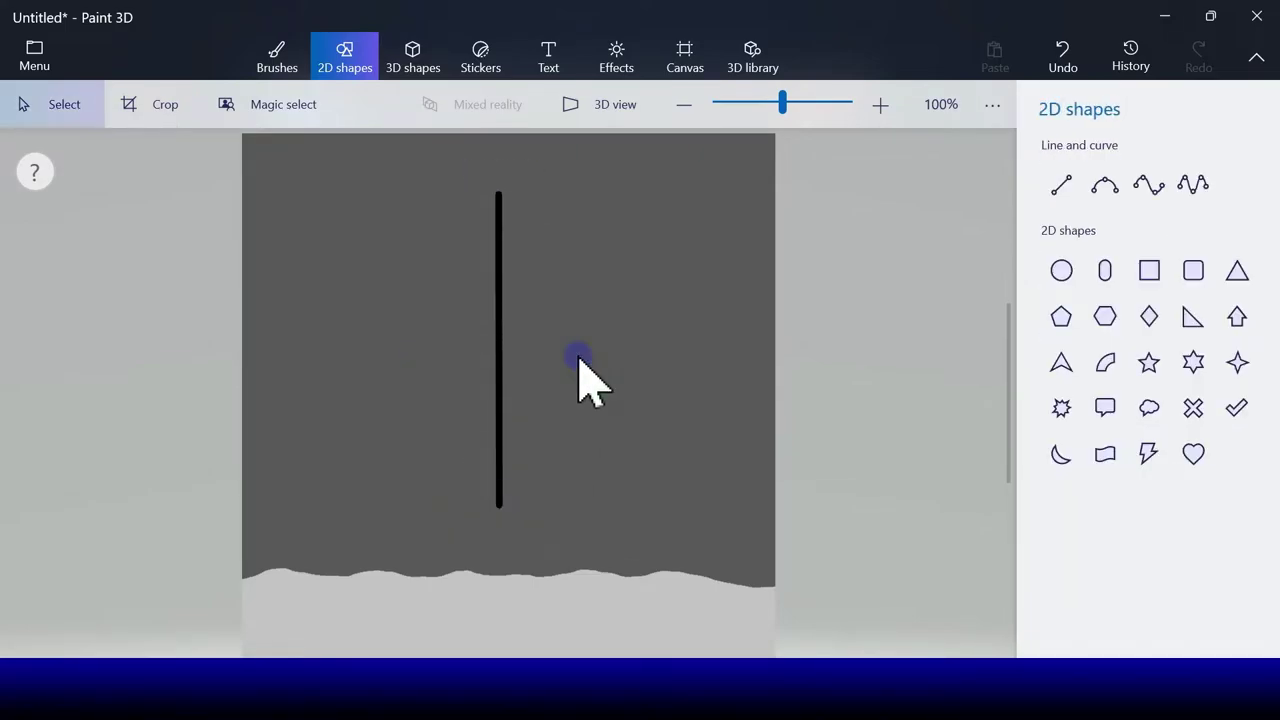
Draw a bright green 3-point curve sloping down to the left from the top of the black line.
click(1104, 184)
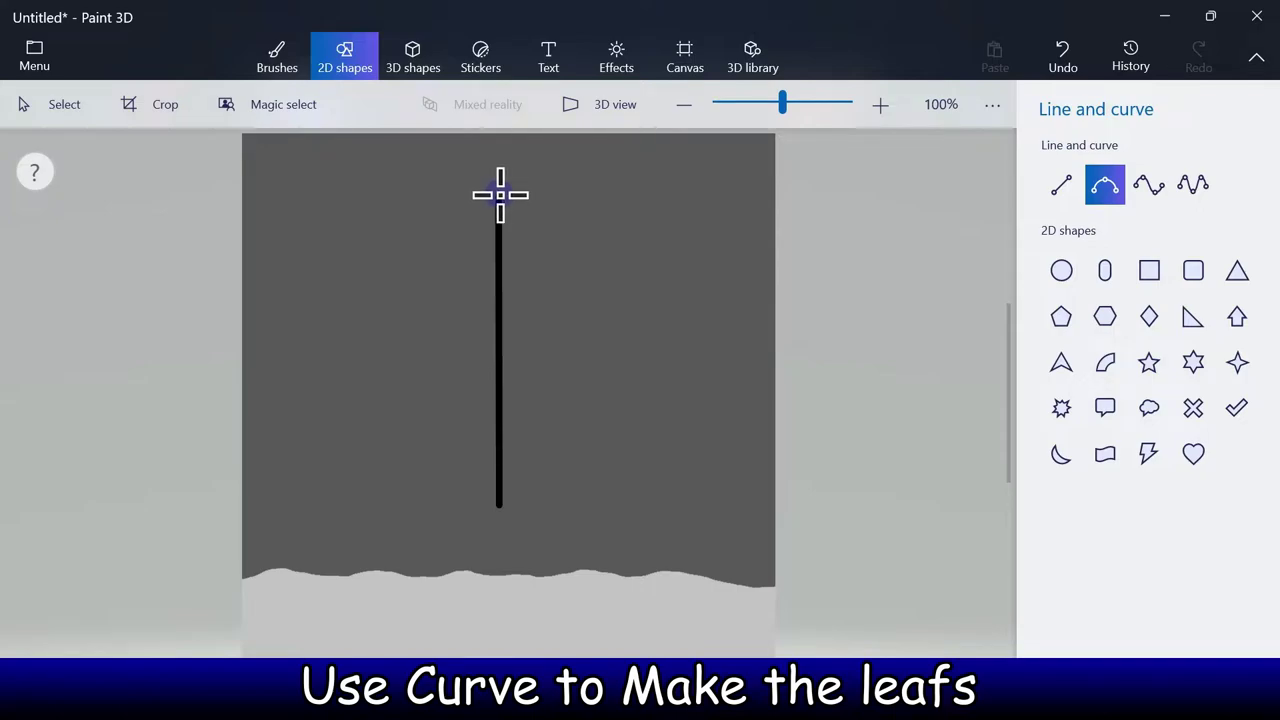
drag(500, 194, 431, 262)
click(1062, 200)
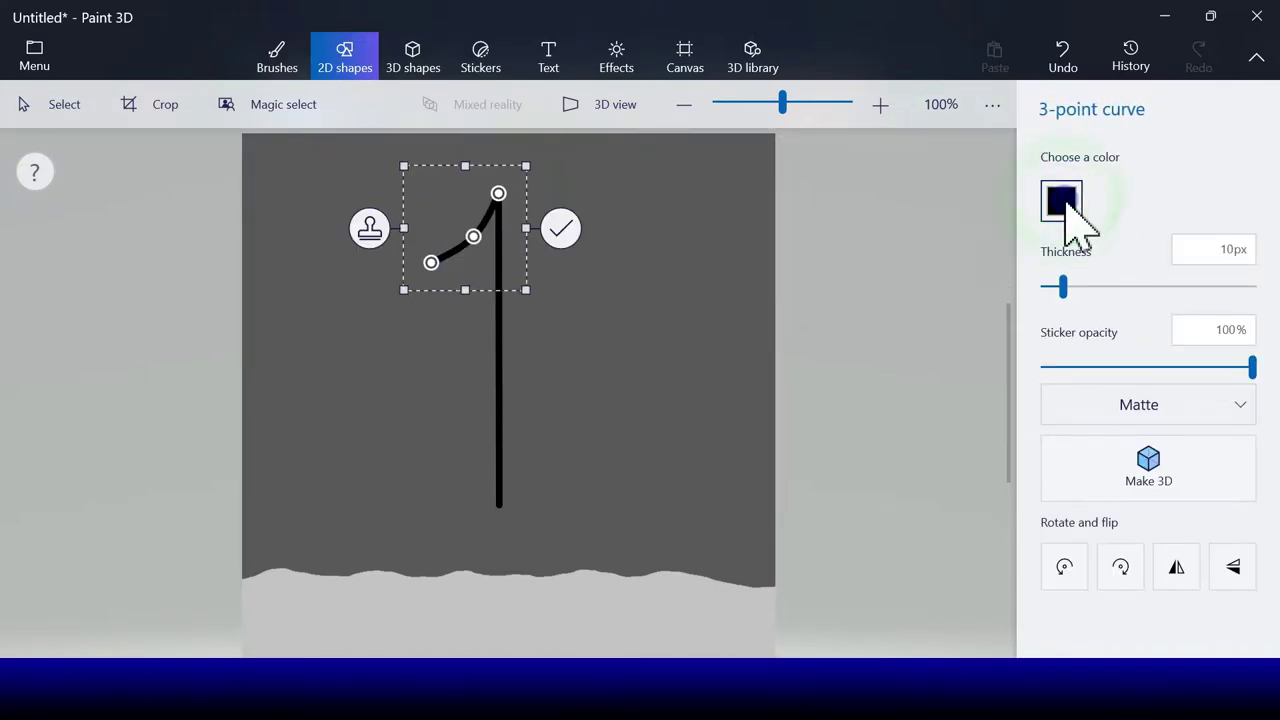
click(1152, 314)
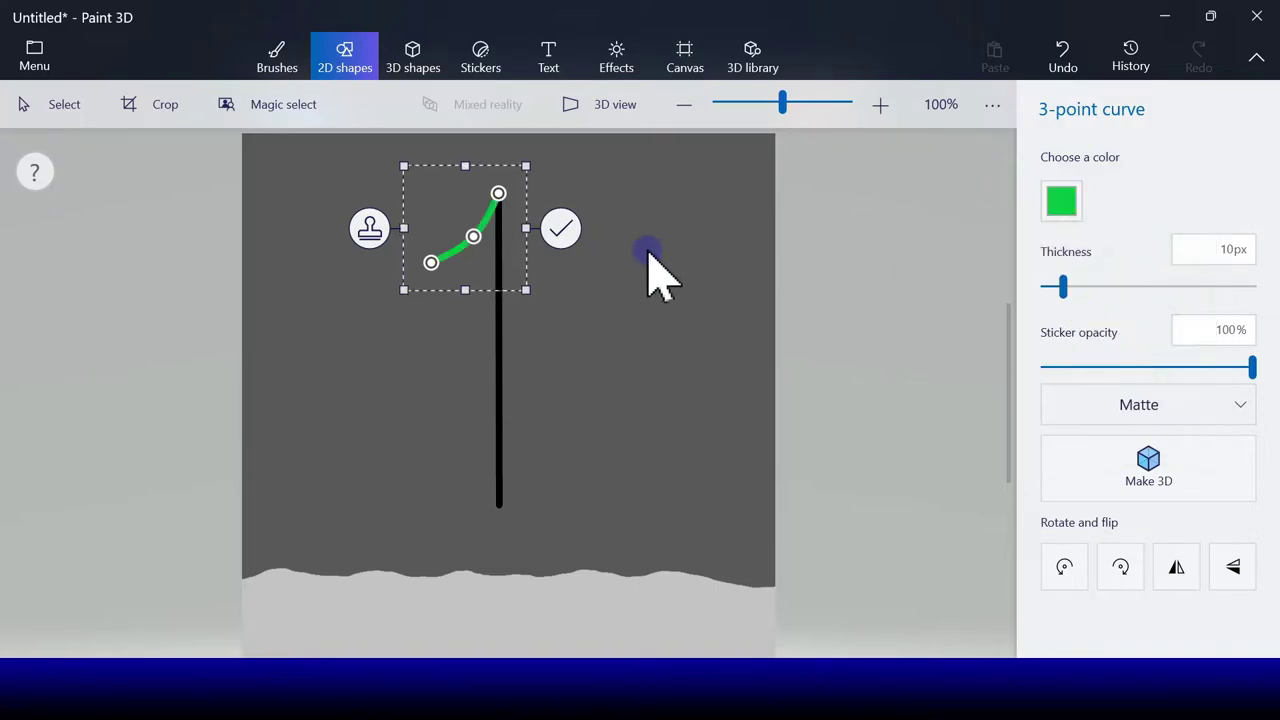
click(560, 230)
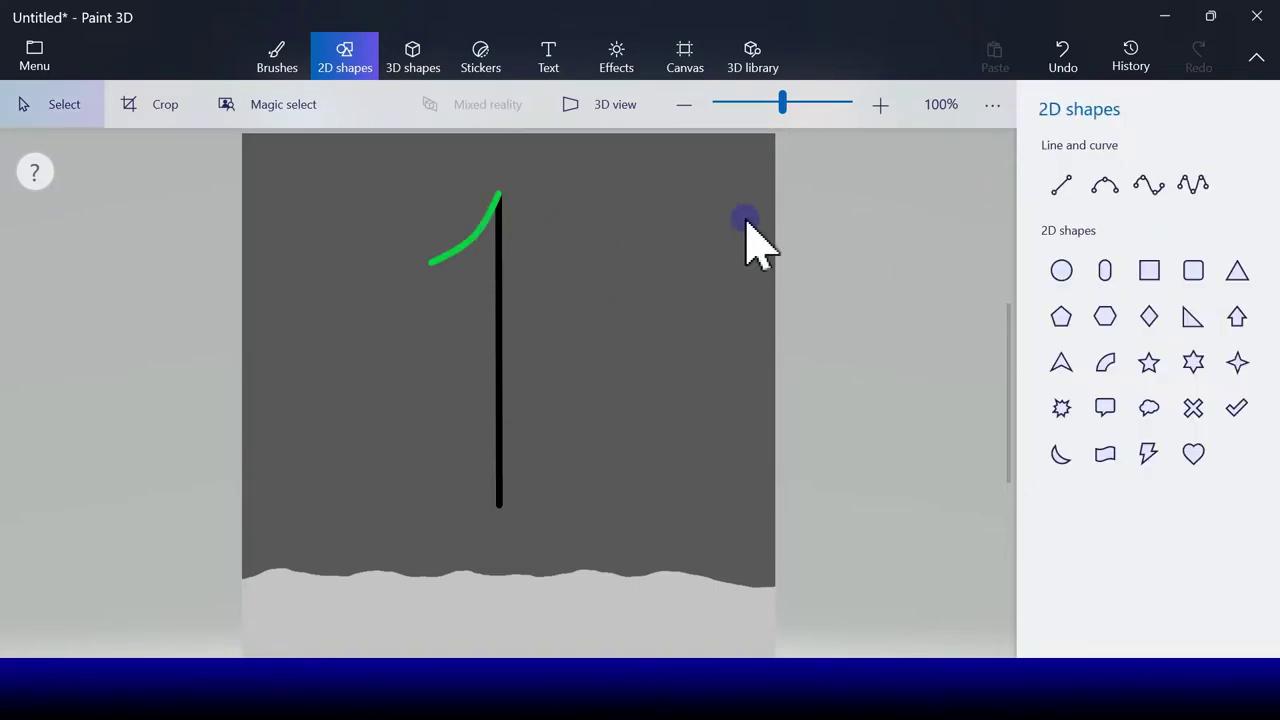
Add two more green 3-point curves below the first, each stepping farther out on the tree's left side.
click(1104, 187)
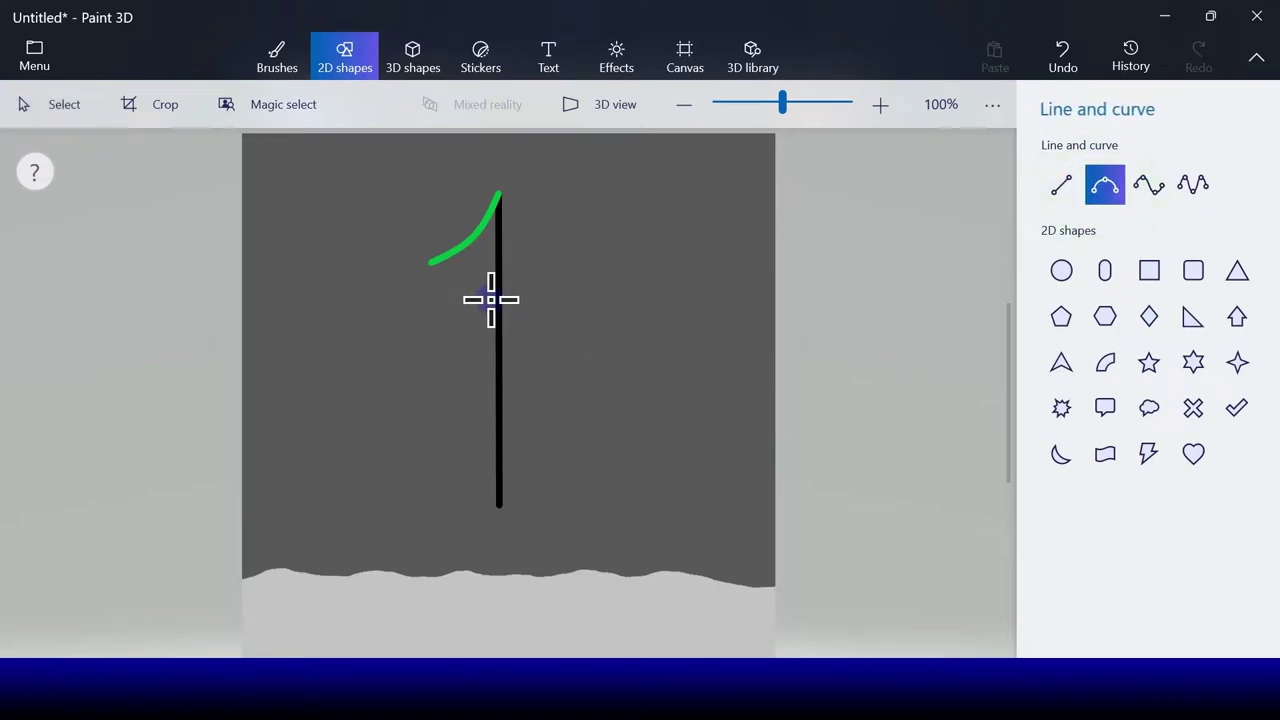
drag(459, 266, 398, 327)
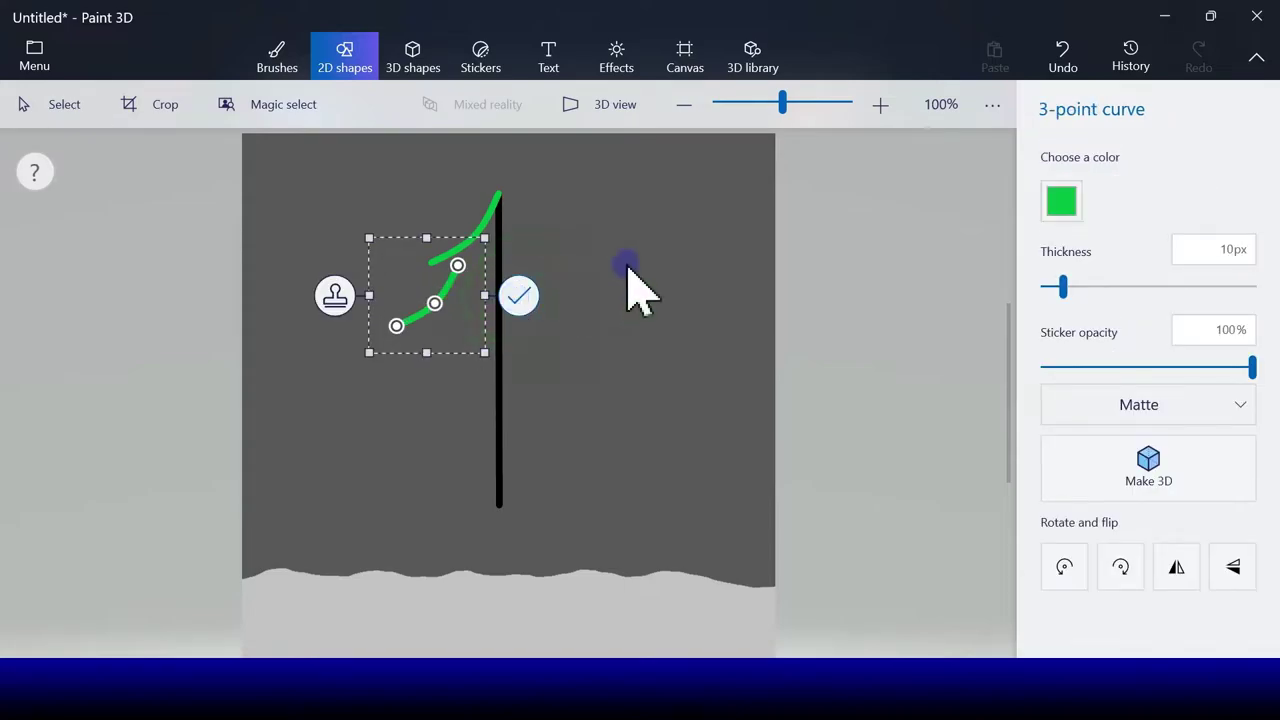
click(630, 272)
click(1104, 185)
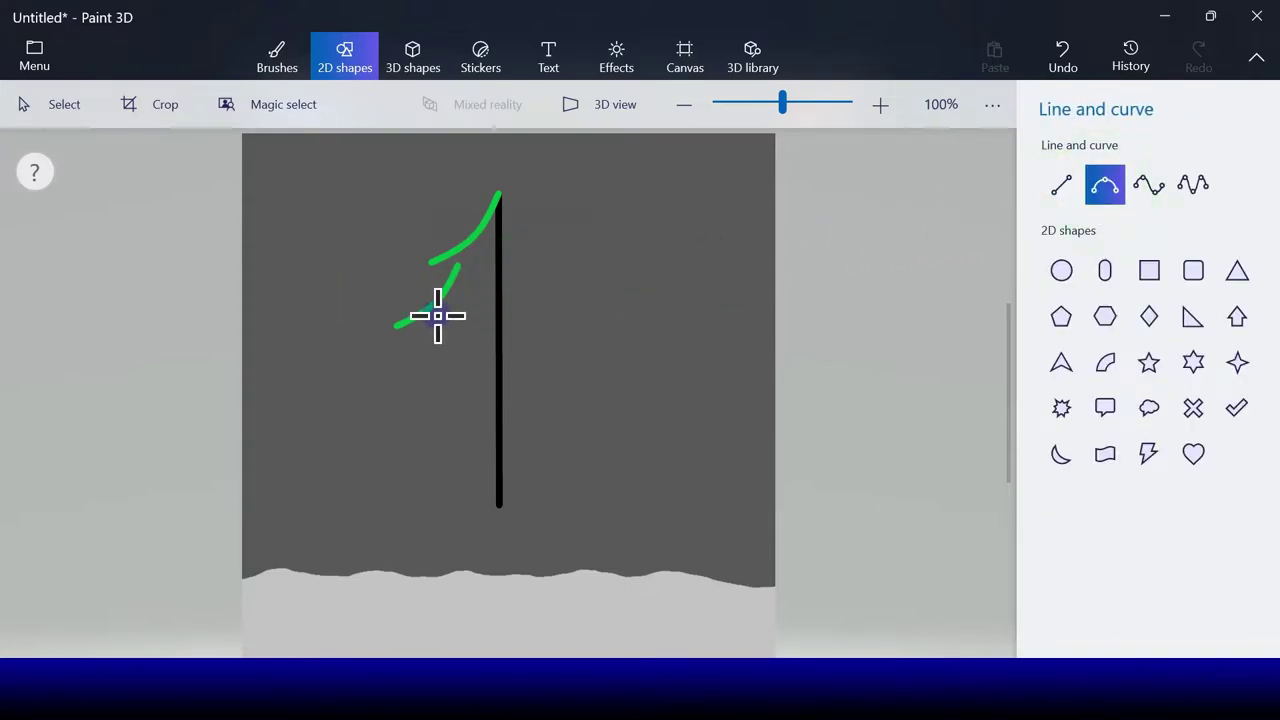
drag(441, 326, 367, 387)
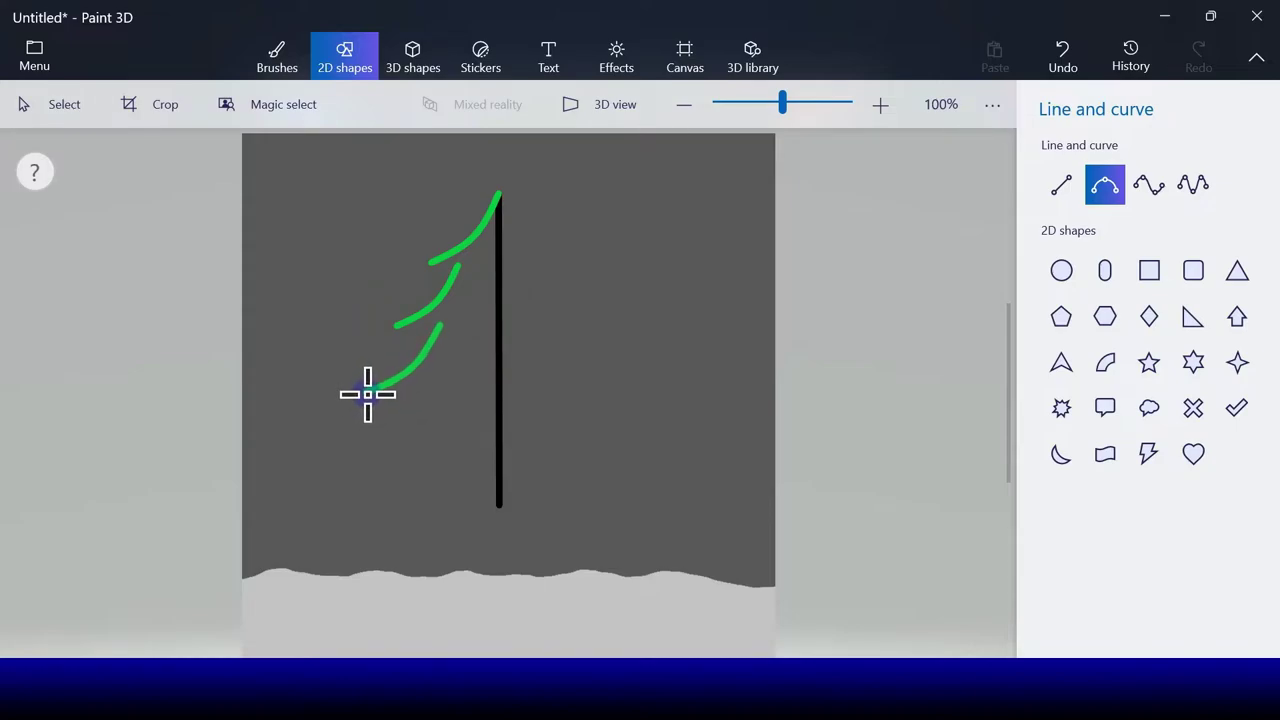
click(503, 358)
Add a longer green curve as the lowest left branch and a short one beneath it, closer to the trunk.
click(1108, 192)
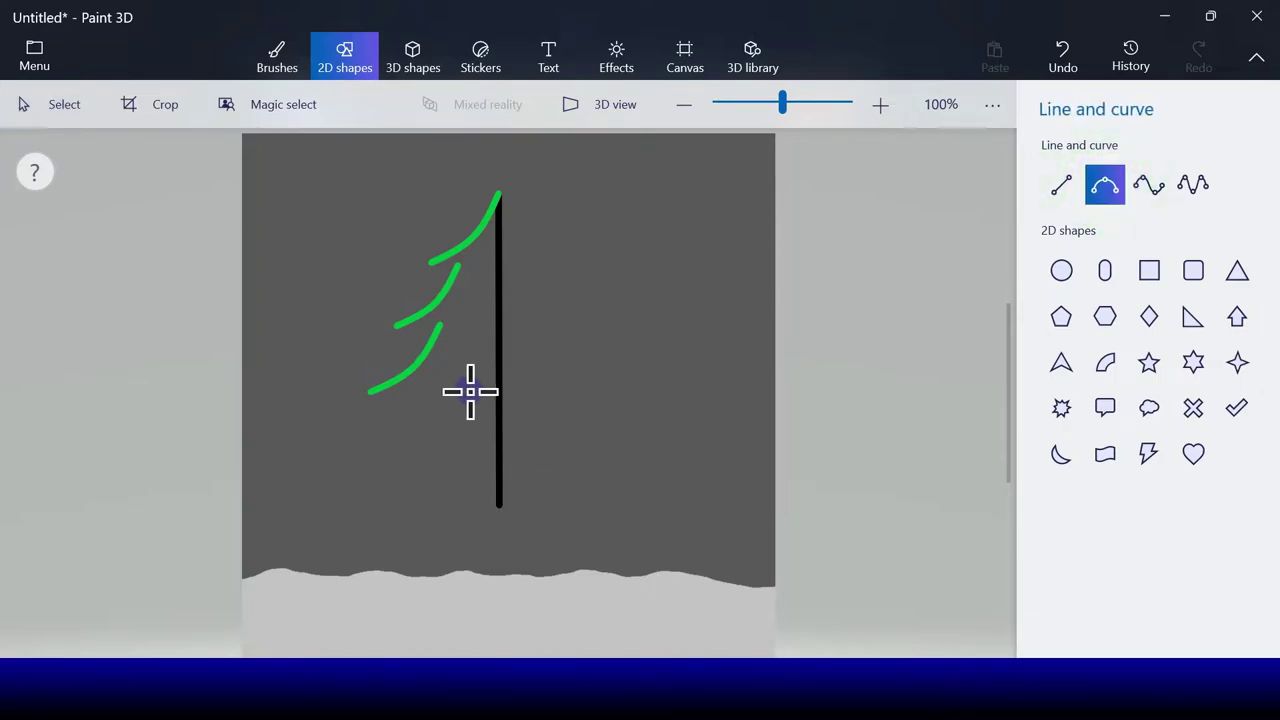
click(429, 386)
mouse_move(352, 437)
mouse_down()
mouse_move(326, 451)
mouse_move(337, 469)
mouse_move(311, 490)
mouse_up()
click(493, 437)
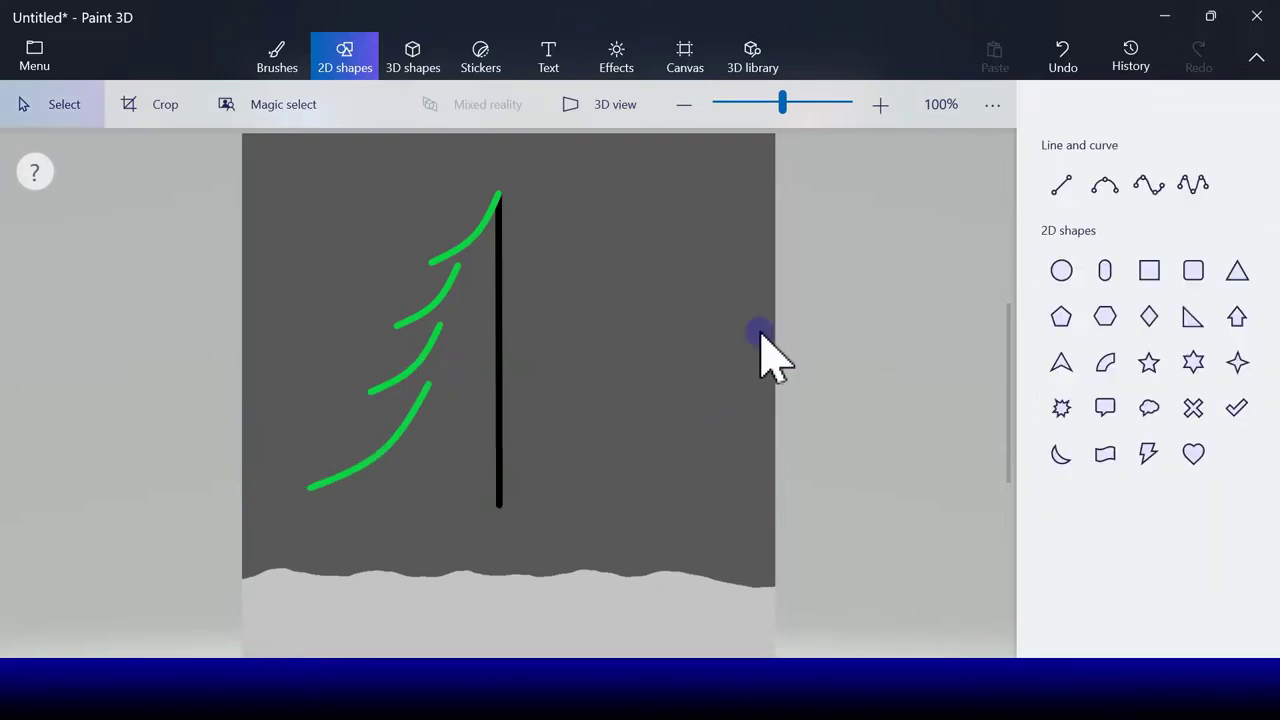
click(1106, 186)
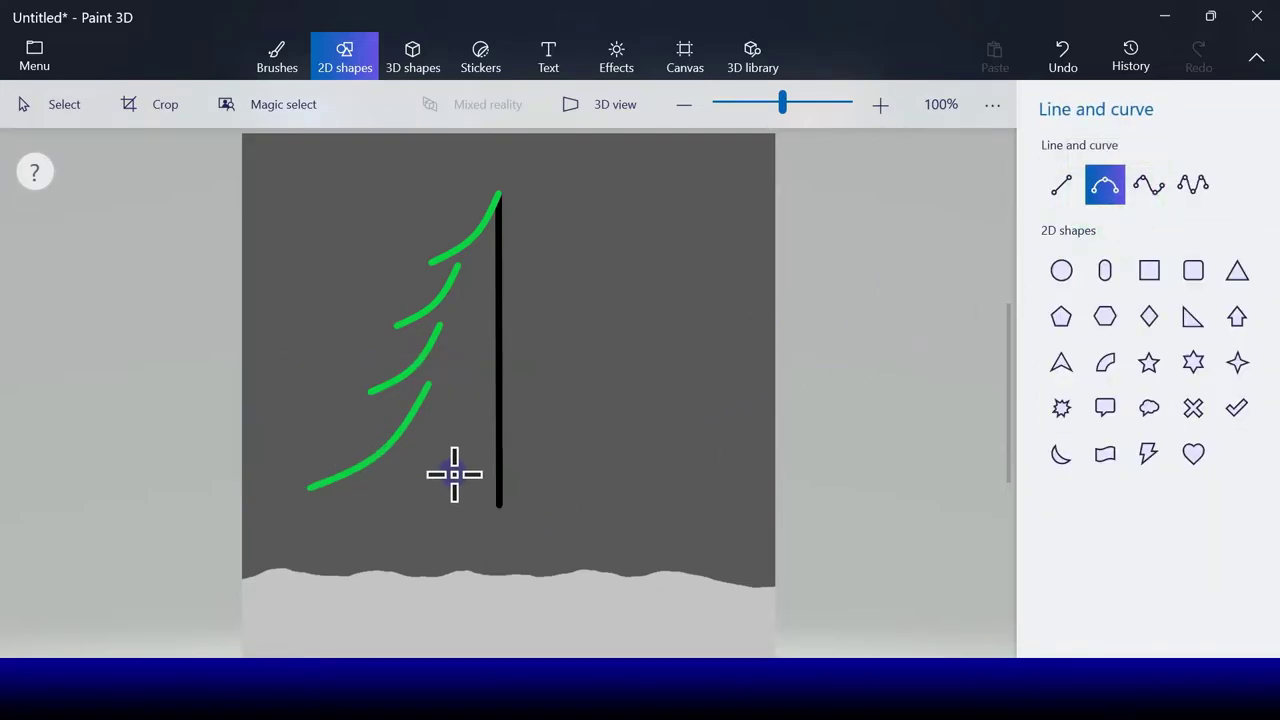
mouse_move(447, 456)
mouse_down()
mouse_move(391, 506)
mouse_move(432, 470)
mouse_move(465, 464)
mouse_up()
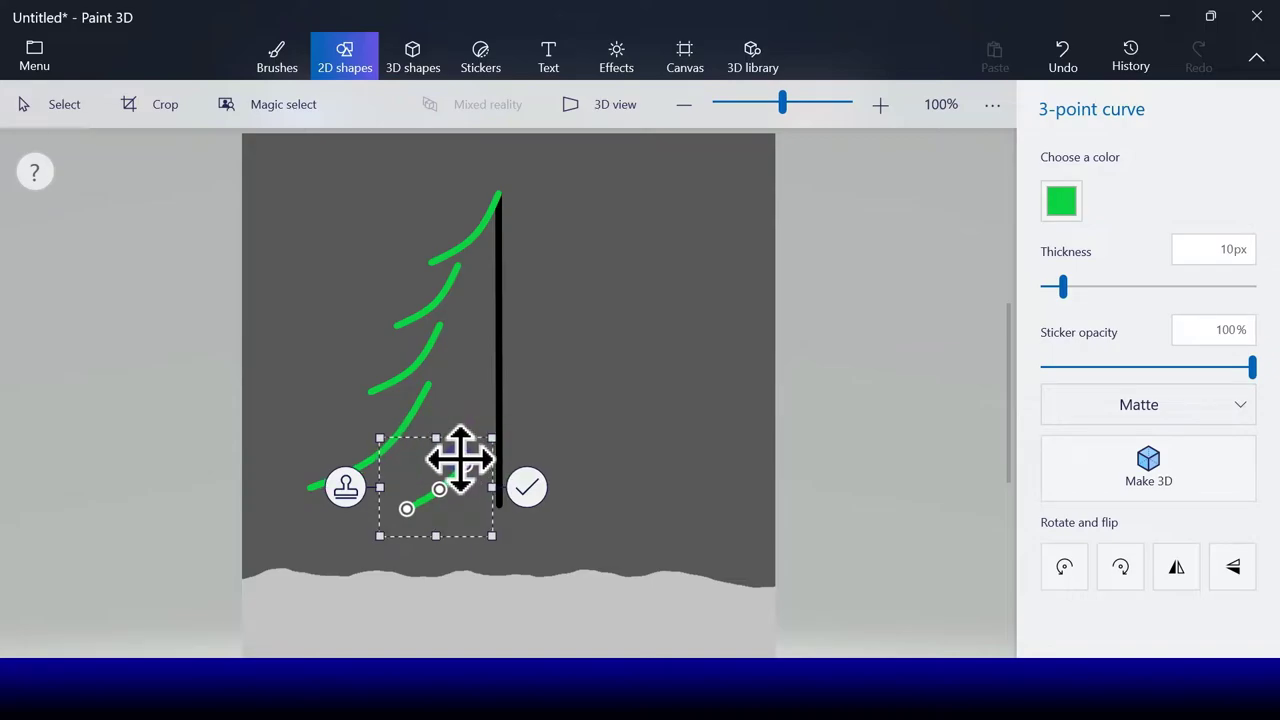
click(527, 487)
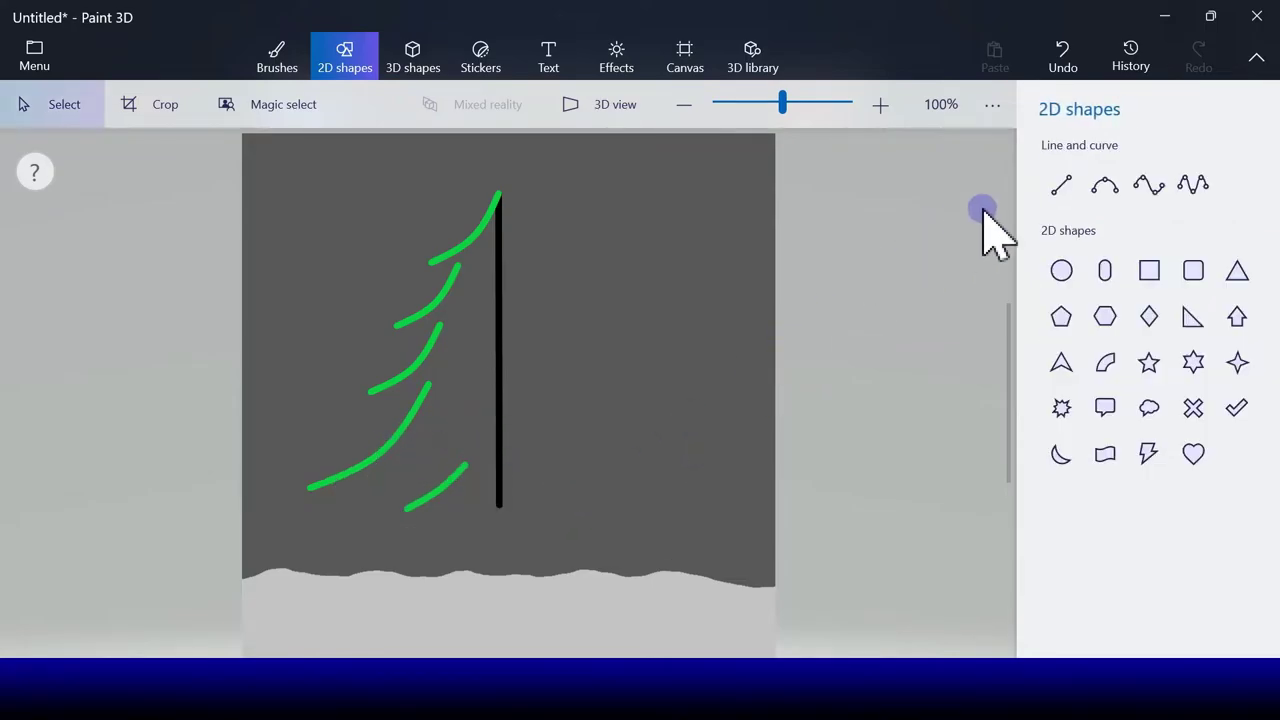
Draw a green 3-point curve from the treetop down to the right and bend it to mirror the top left branch.
click(1105, 184)
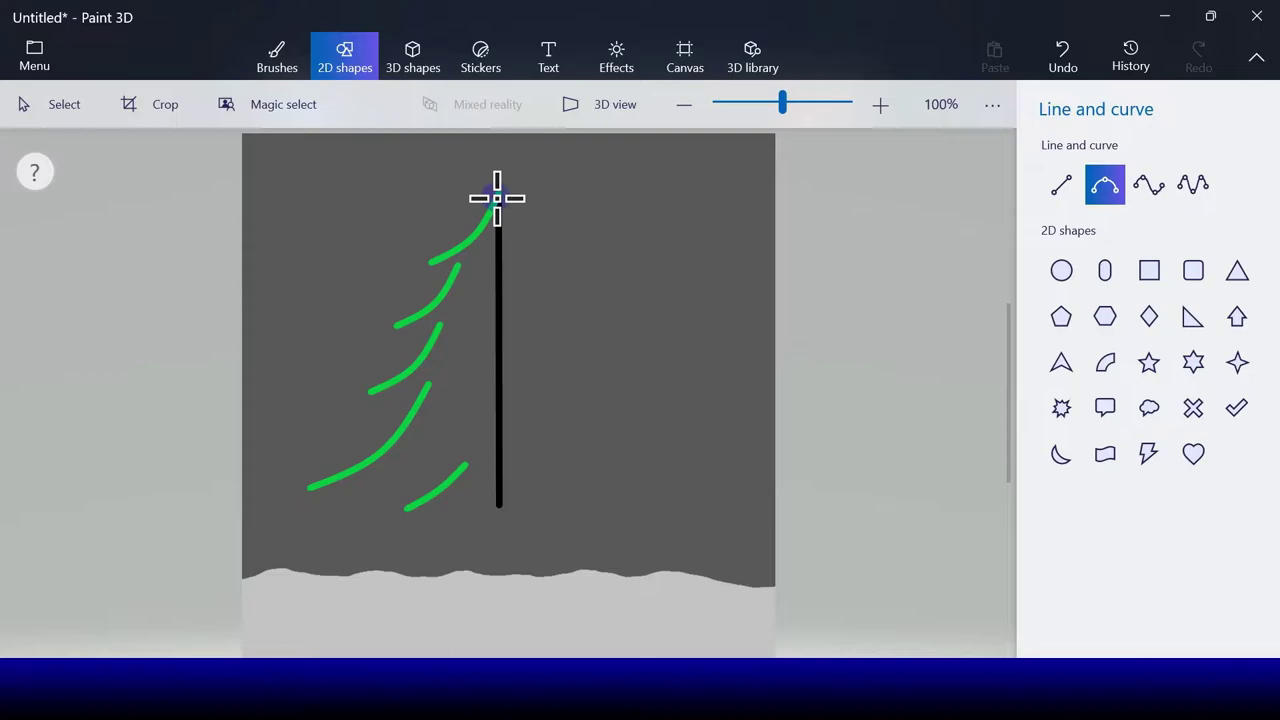
drag(498, 195, 566, 256)
drag(543, 214, 516, 222)
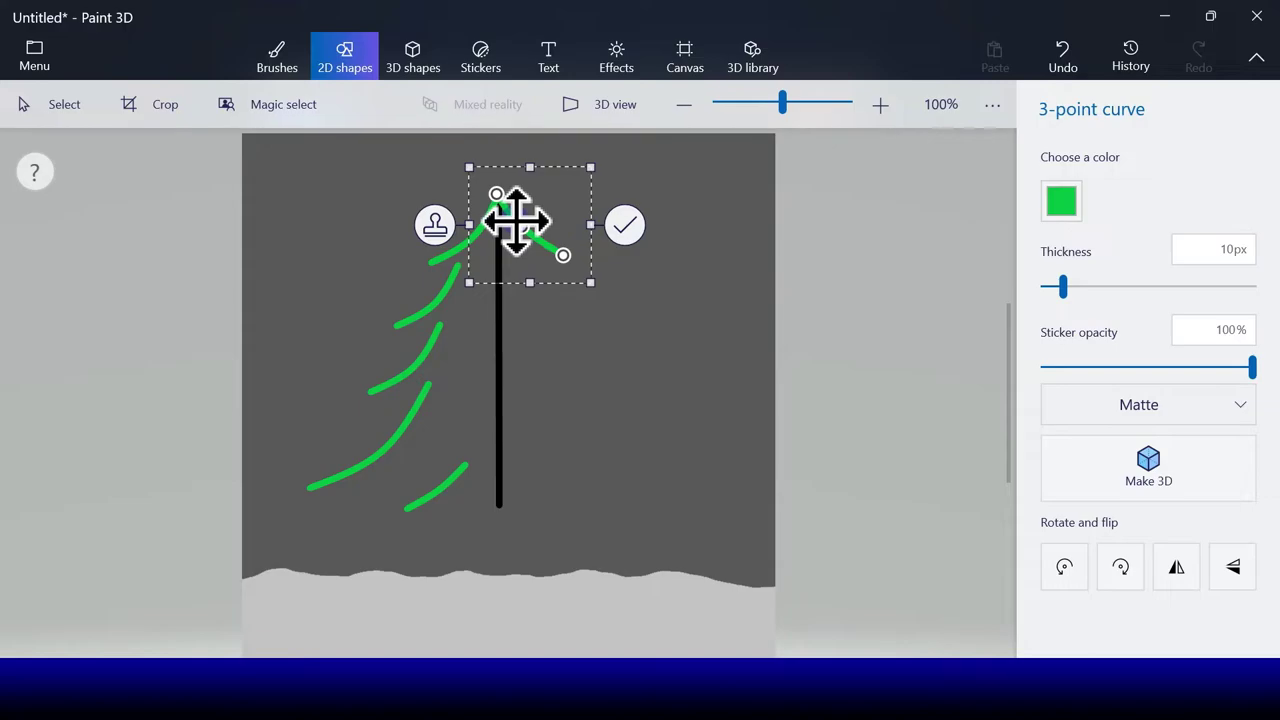
click(628, 230)
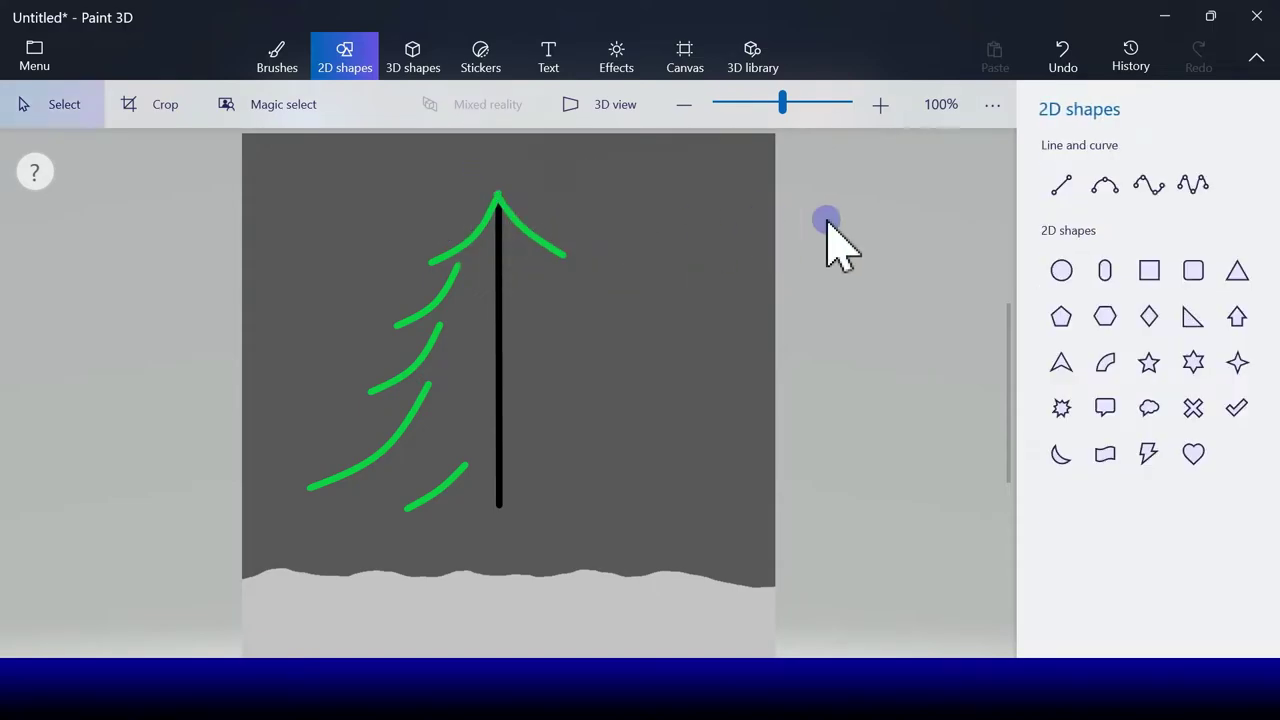
Add the second and third green curves on the tree's right side, each stepping farther out from the trunk.
click(1106, 190)
drag(547, 267, 597, 329)
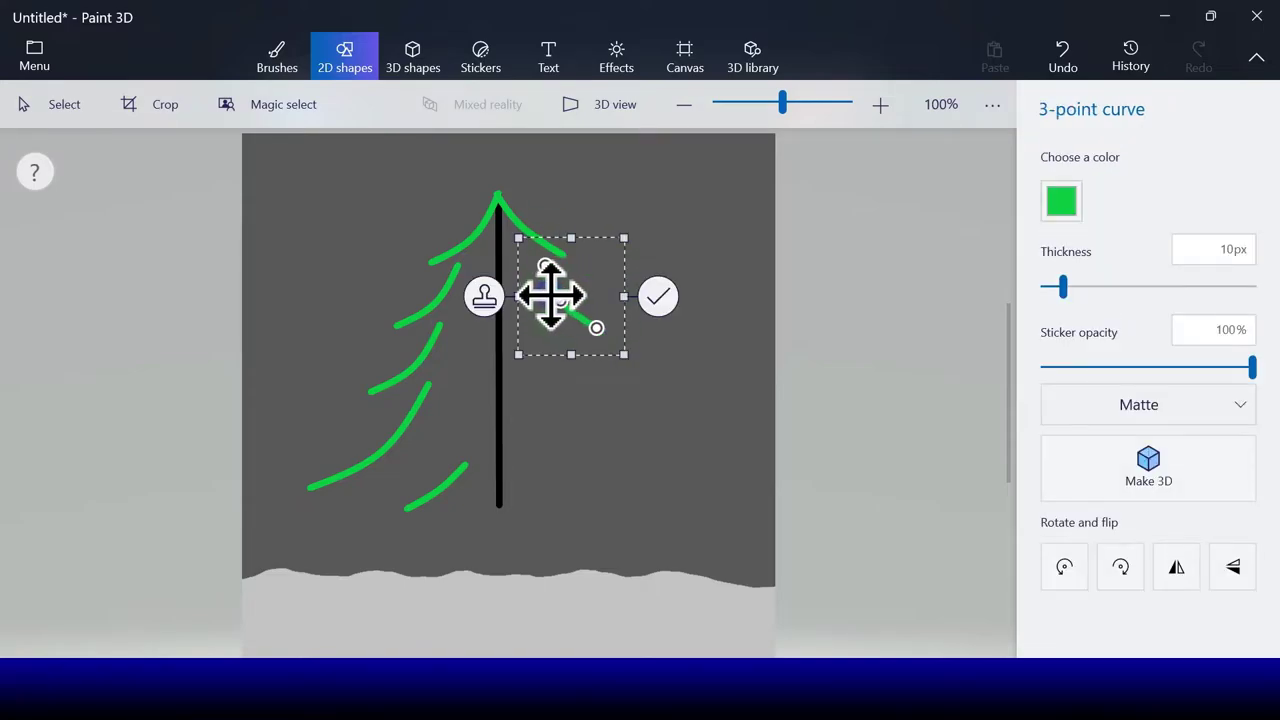
click(657, 297)
click(1113, 187)
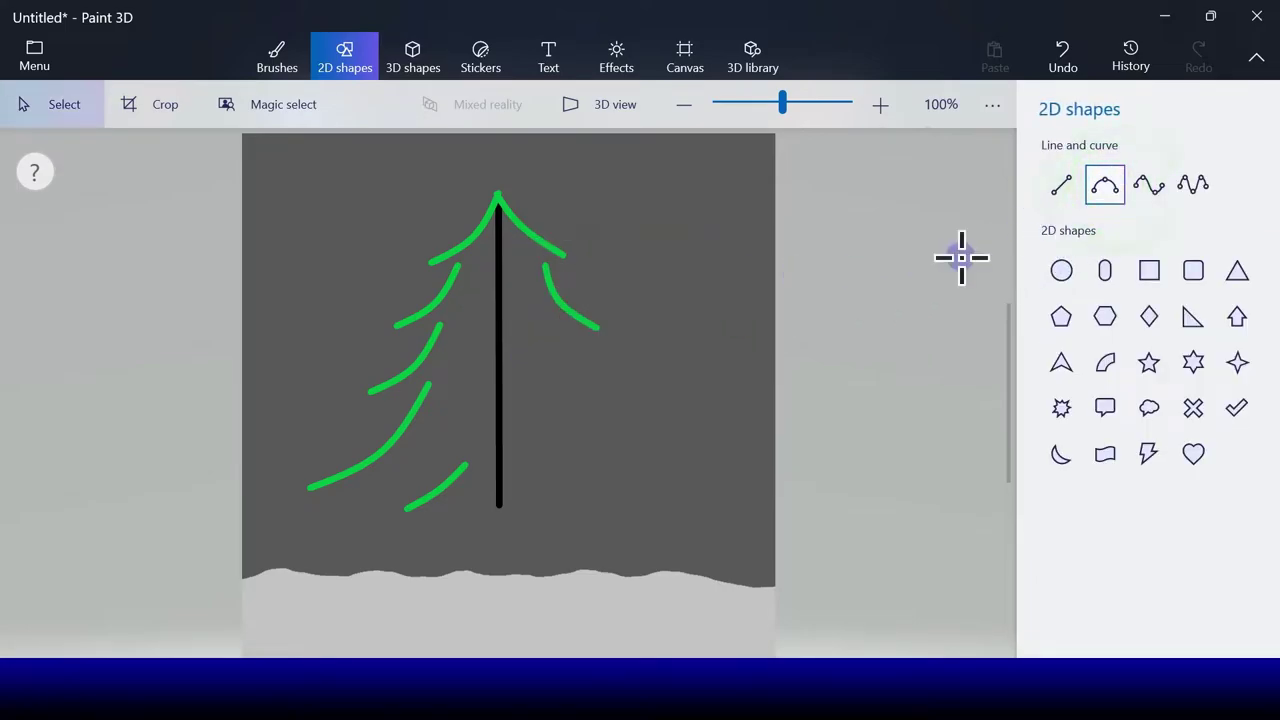
drag(632, 397, 548, 325)
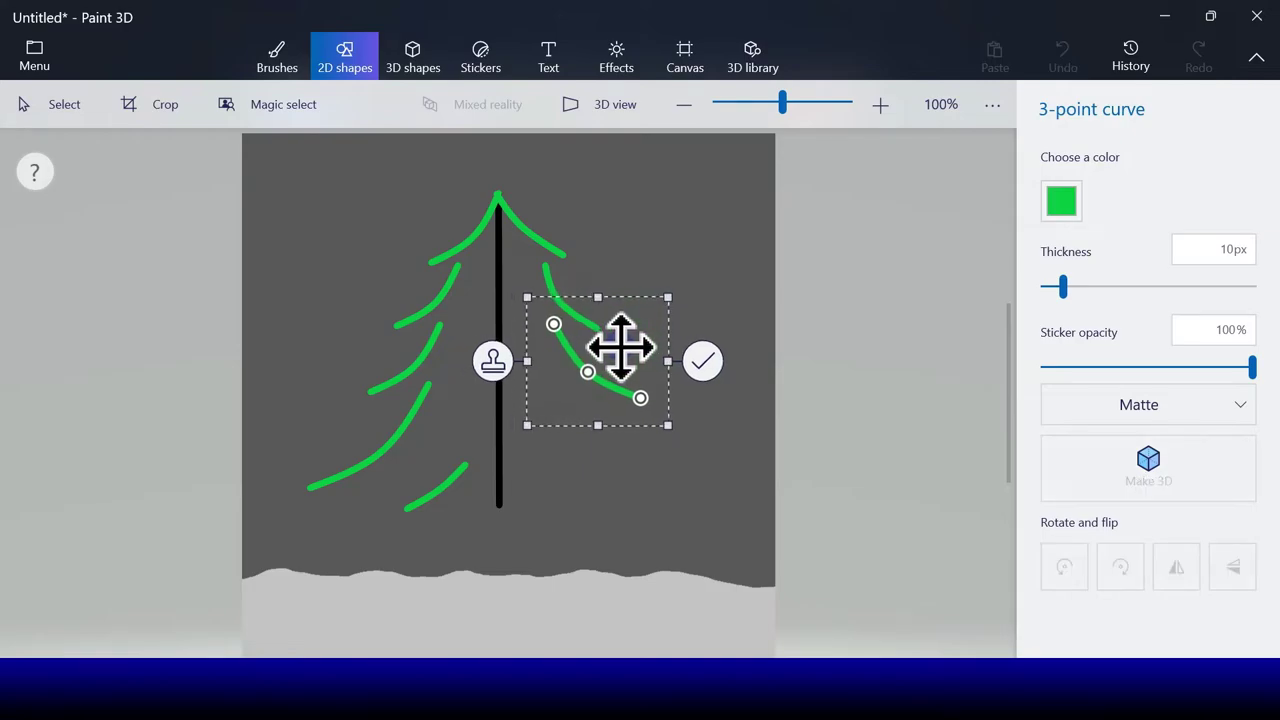
click(702, 368)
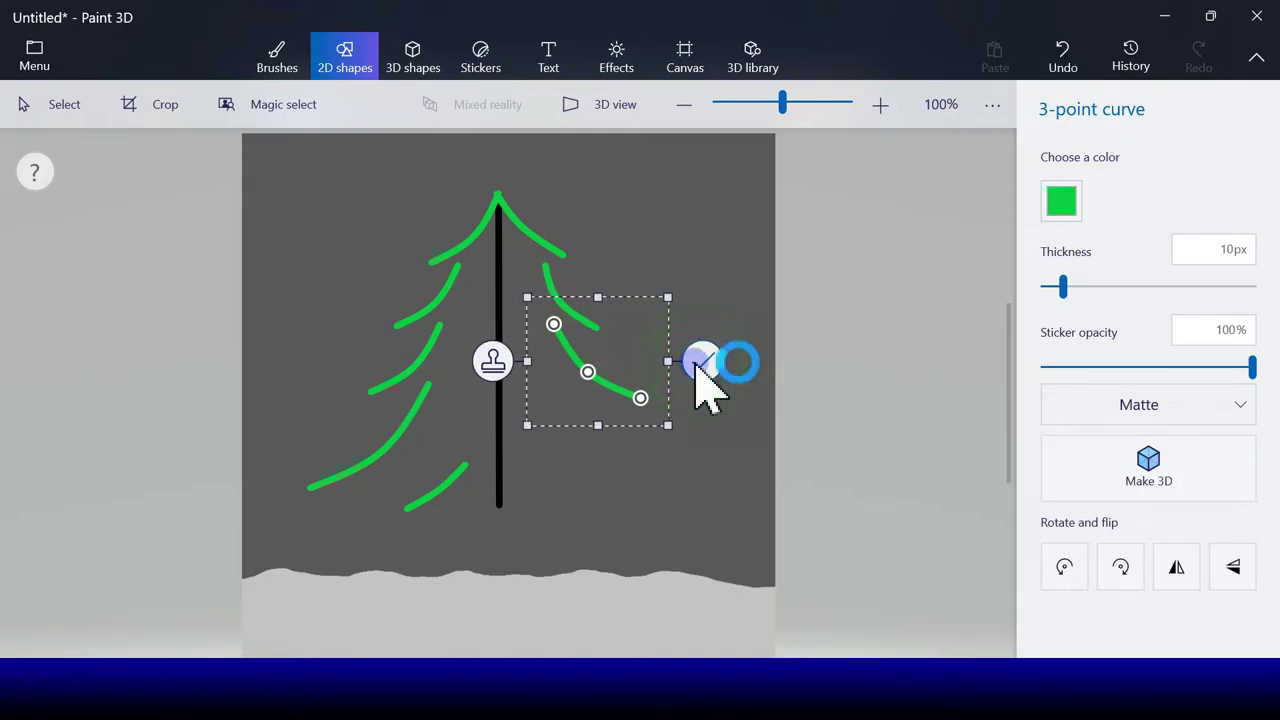
Draw a longer green curve as the fourth right branch, matching the long lower left one.
click(1105, 184)
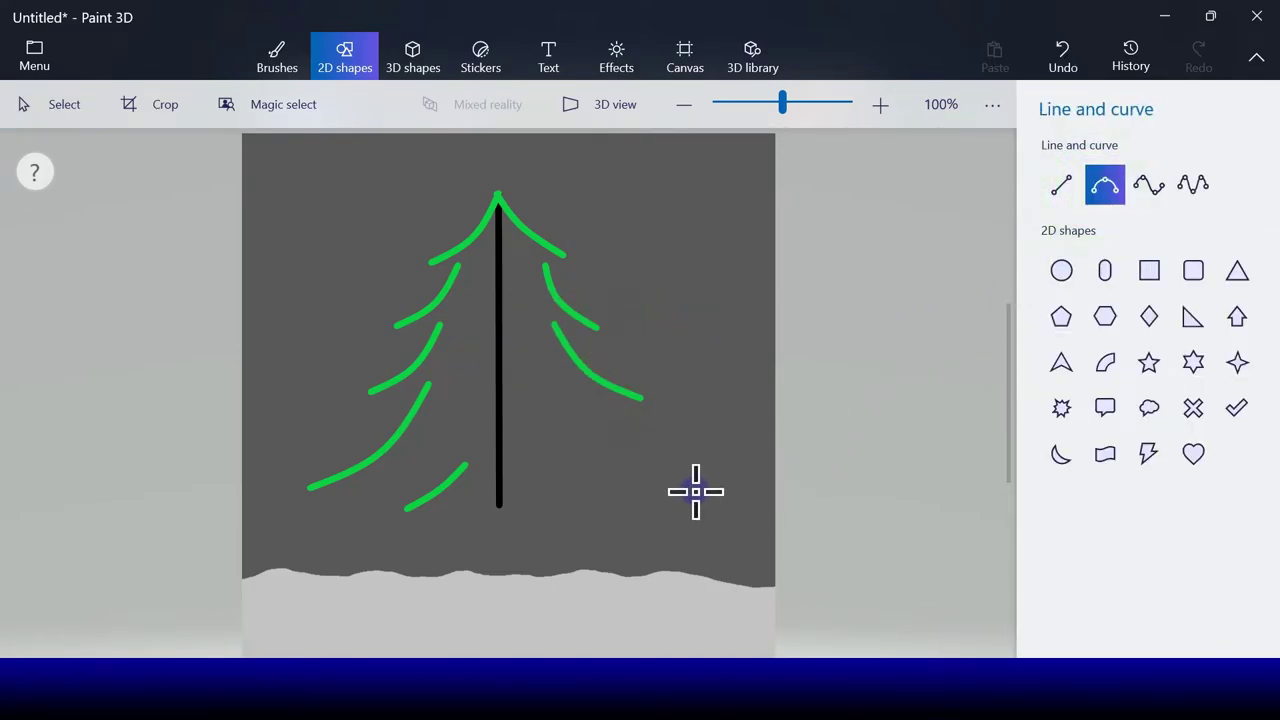
mouse_move(695, 492)
mouse_down()
mouse_move(634, 466)
mouse_move(563, 395)
mouse_up()
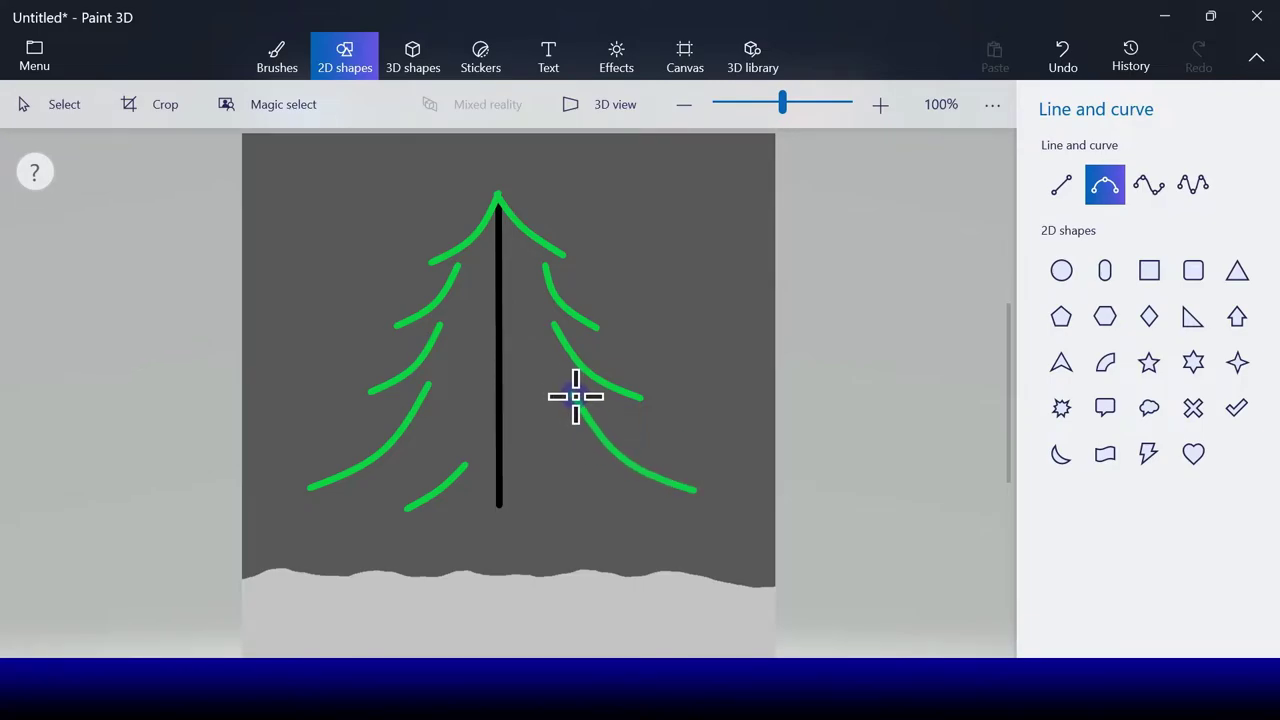
click(752, 441)
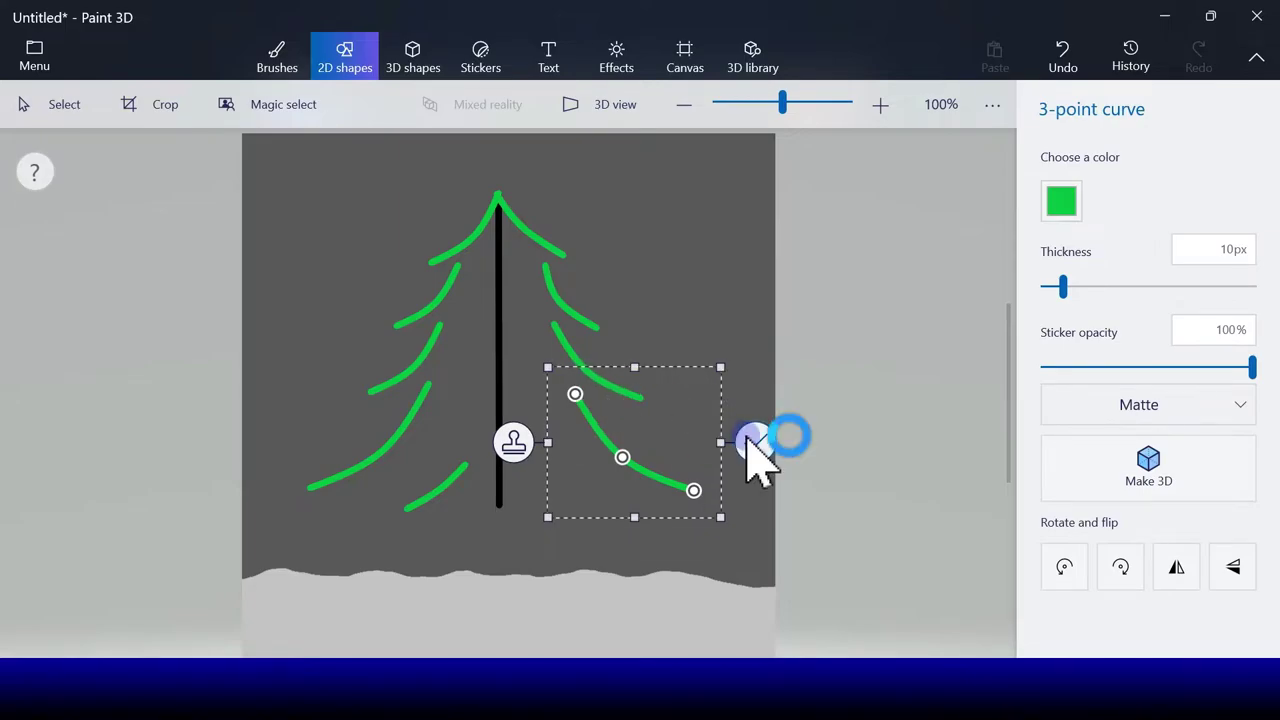
Draw a short green 3-point curve beneath the long lower right branch, bending it to mirror the short lowest left one.
click(1105, 188)
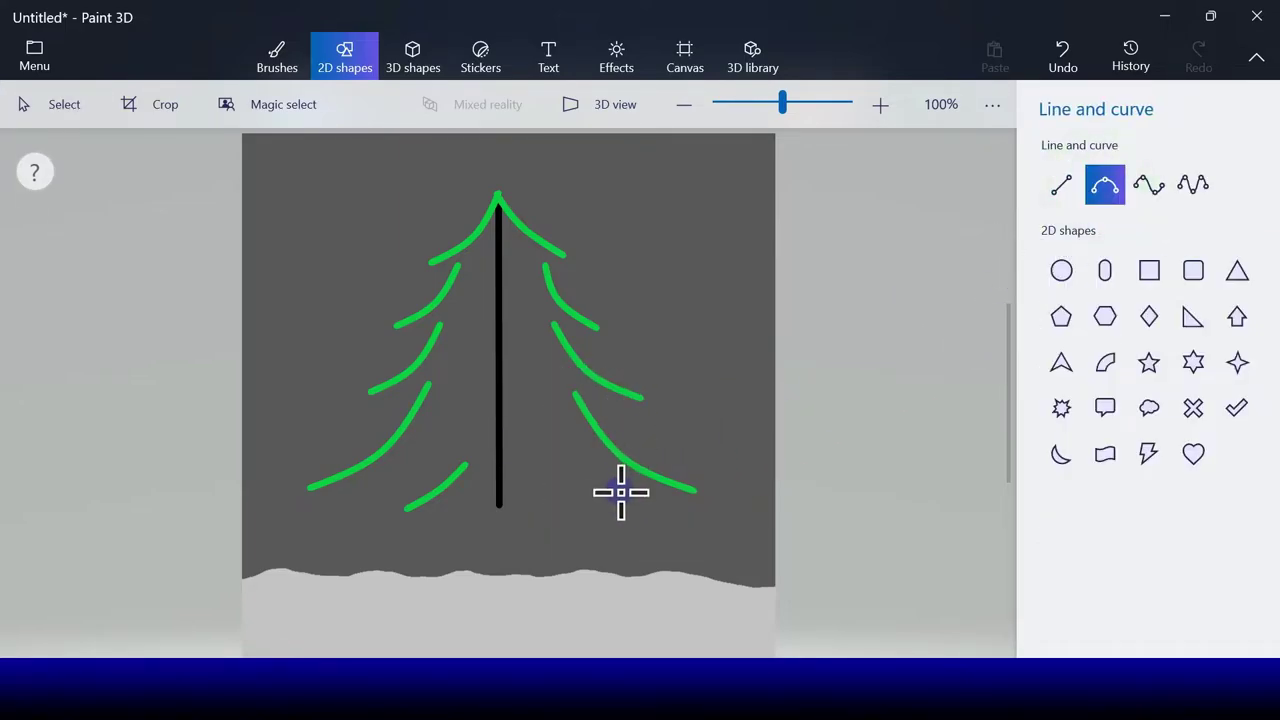
drag(621, 492, 559, 457)
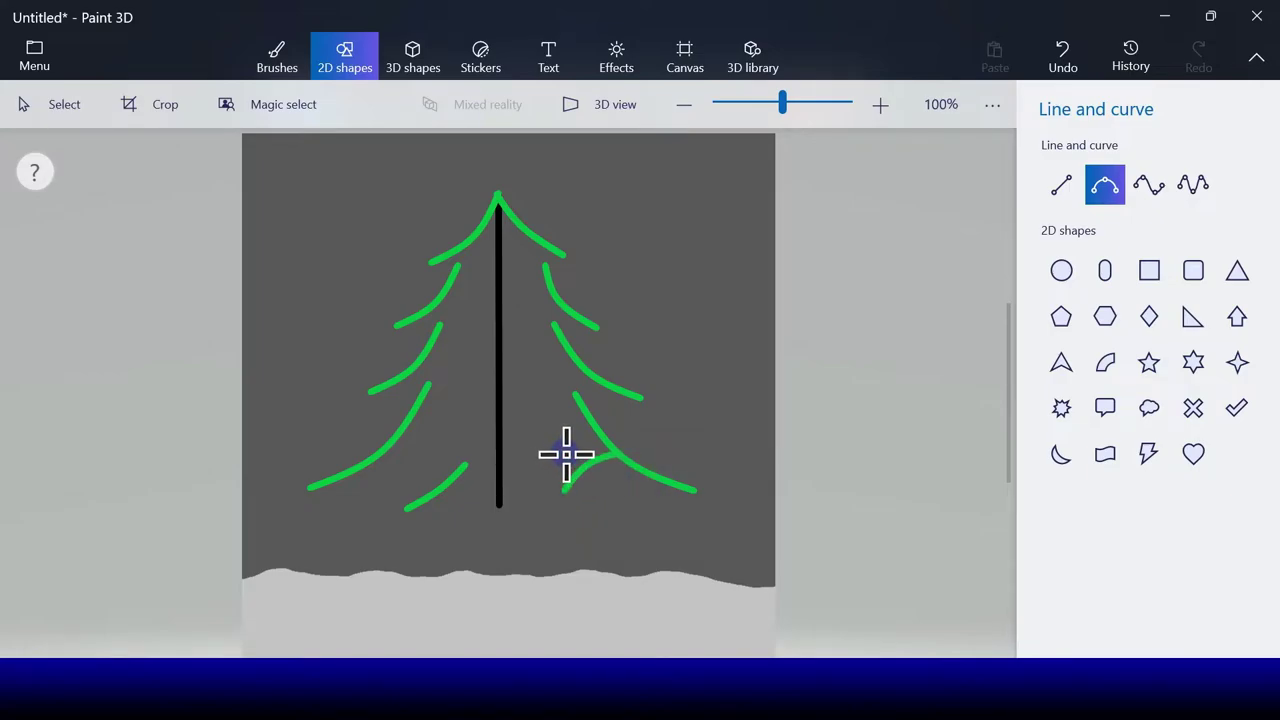
mouse_move(584, 475)
mouse_down()
mouse_move(556, 434)
mouse_move(594, 460)
mouse_move(591, 473)
mouse_up()
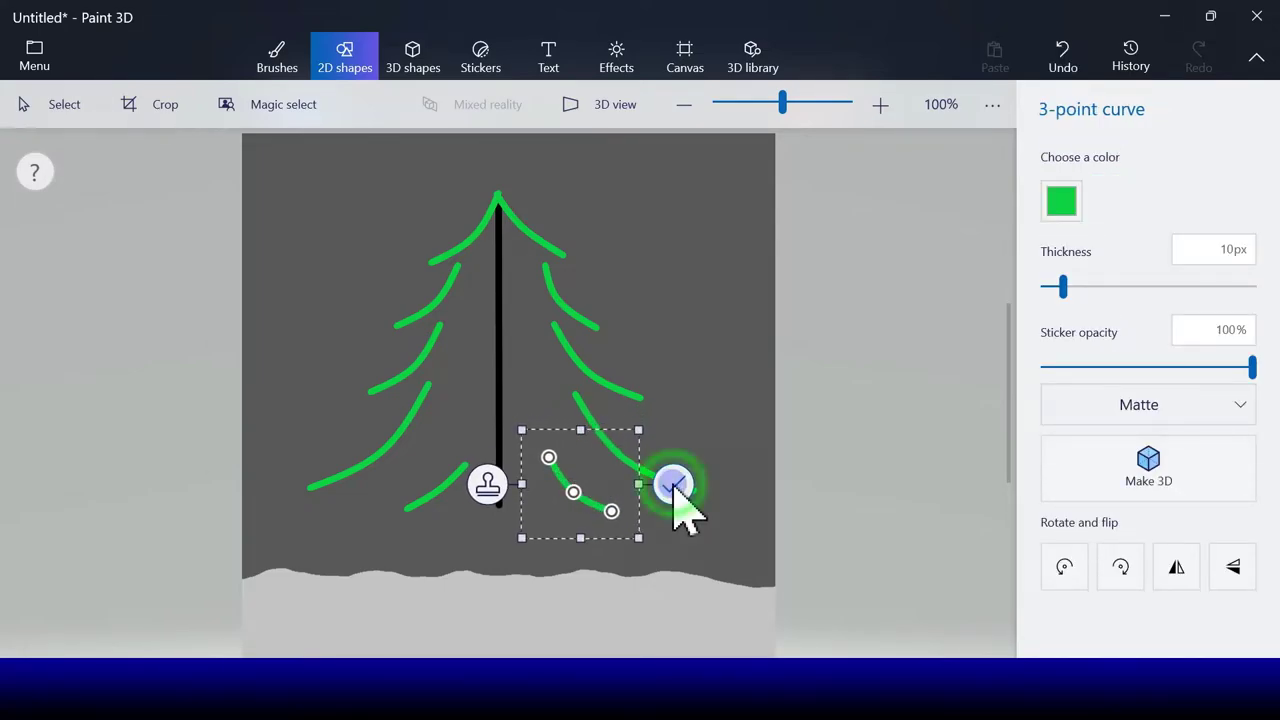
click(675, 485)
Join the upper four left branches with short green 3-point curves, each running from a branch tip to the start of the branch below.
click(1105, 184)
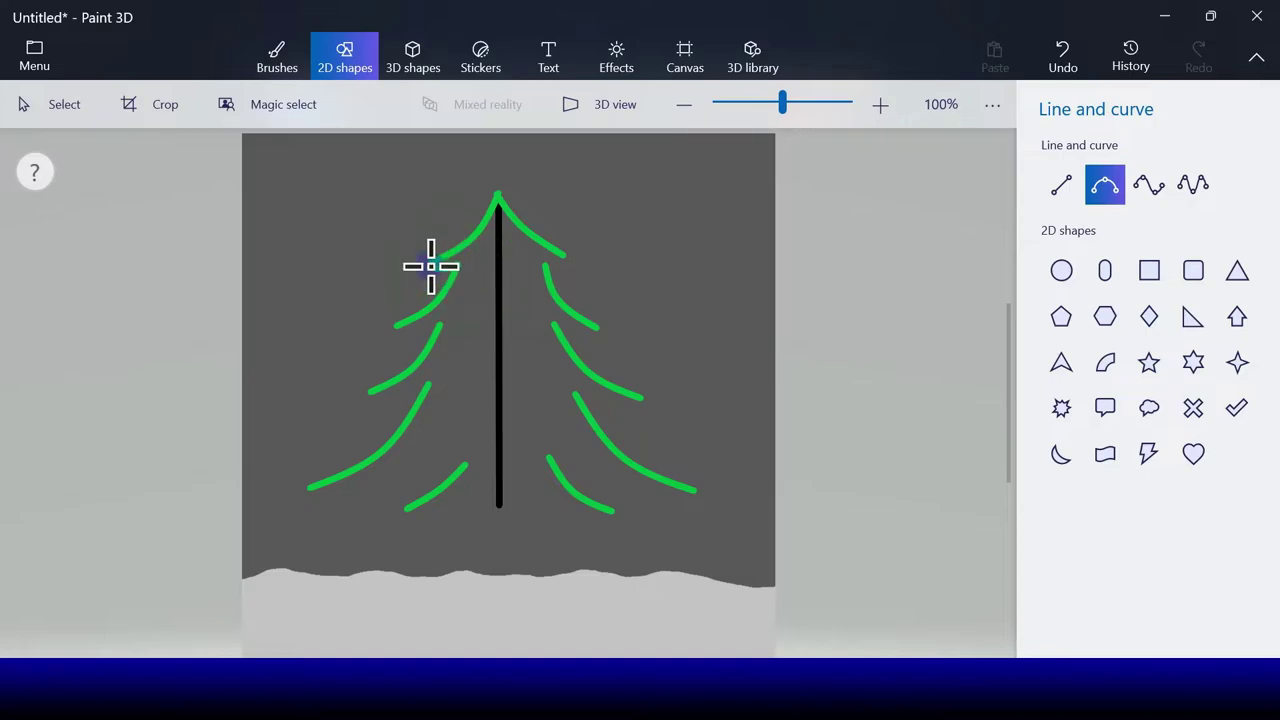
drag(436, 266, 452, 266)
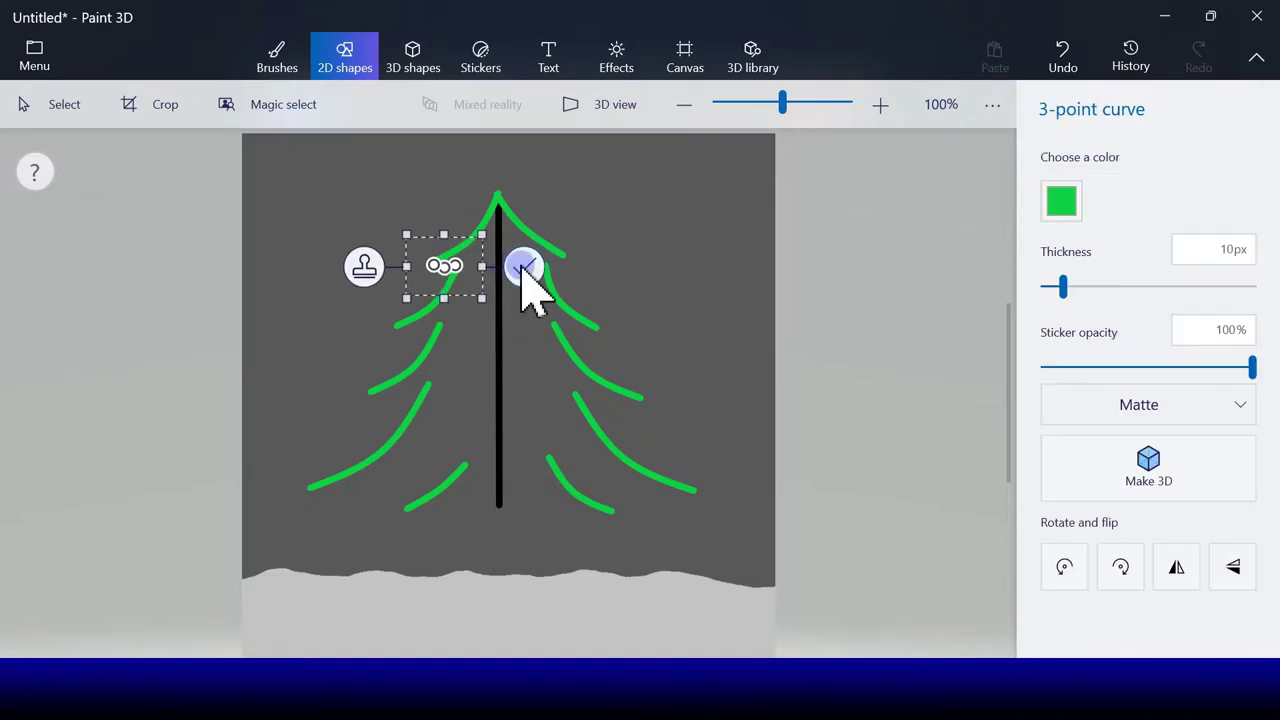
click(524, 266)
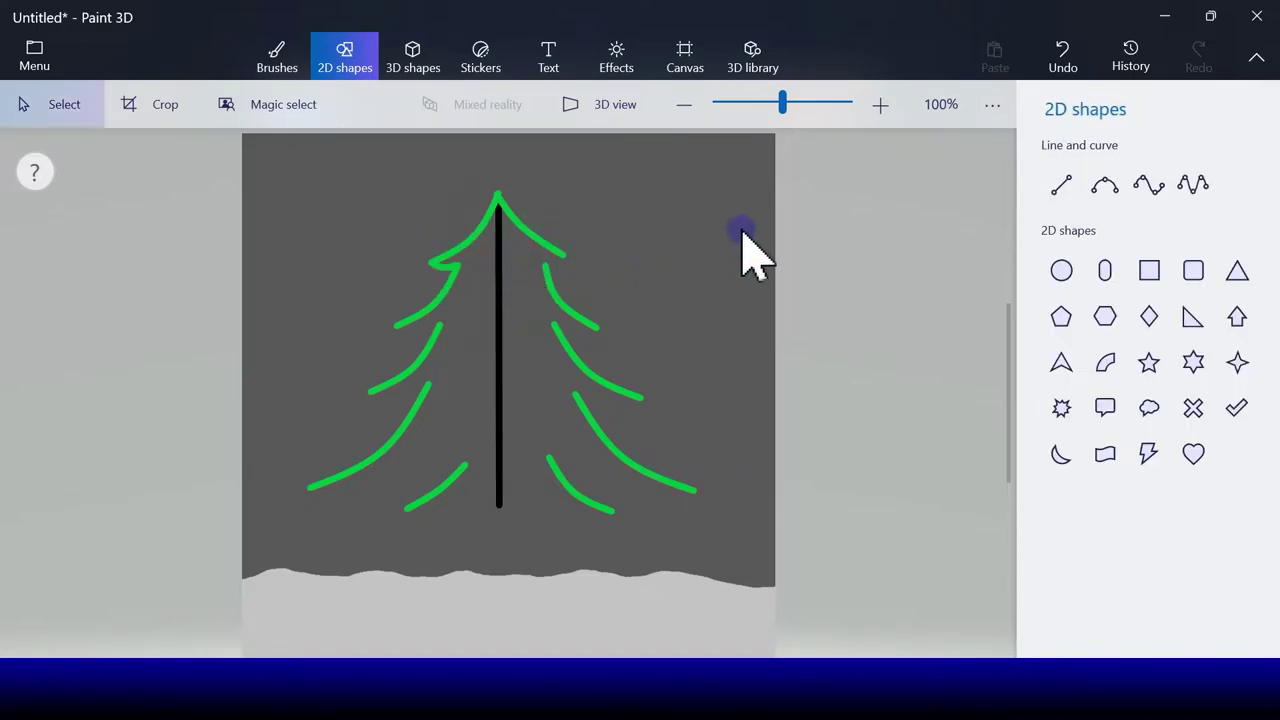
click(1108, 186)
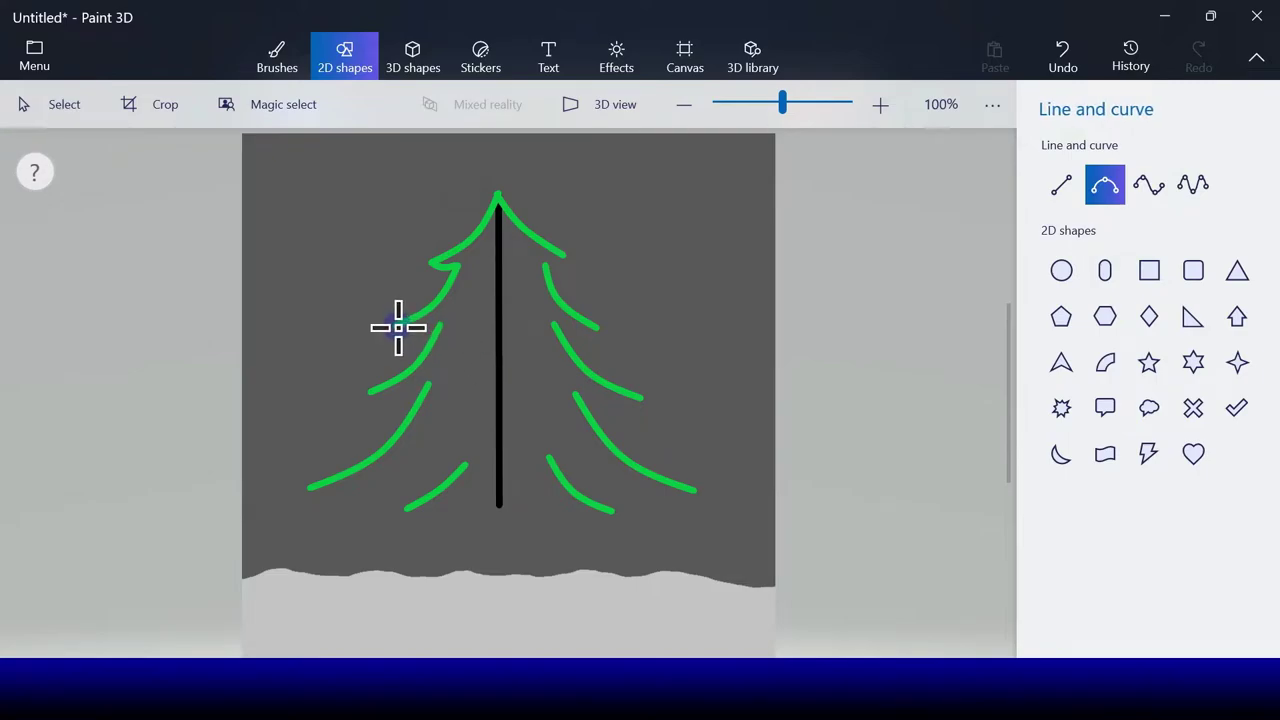
mouse_move(398, 327)
mouse_down()
mouse_move(440, 325)
mouse_move(420, 324)
mouse_up()
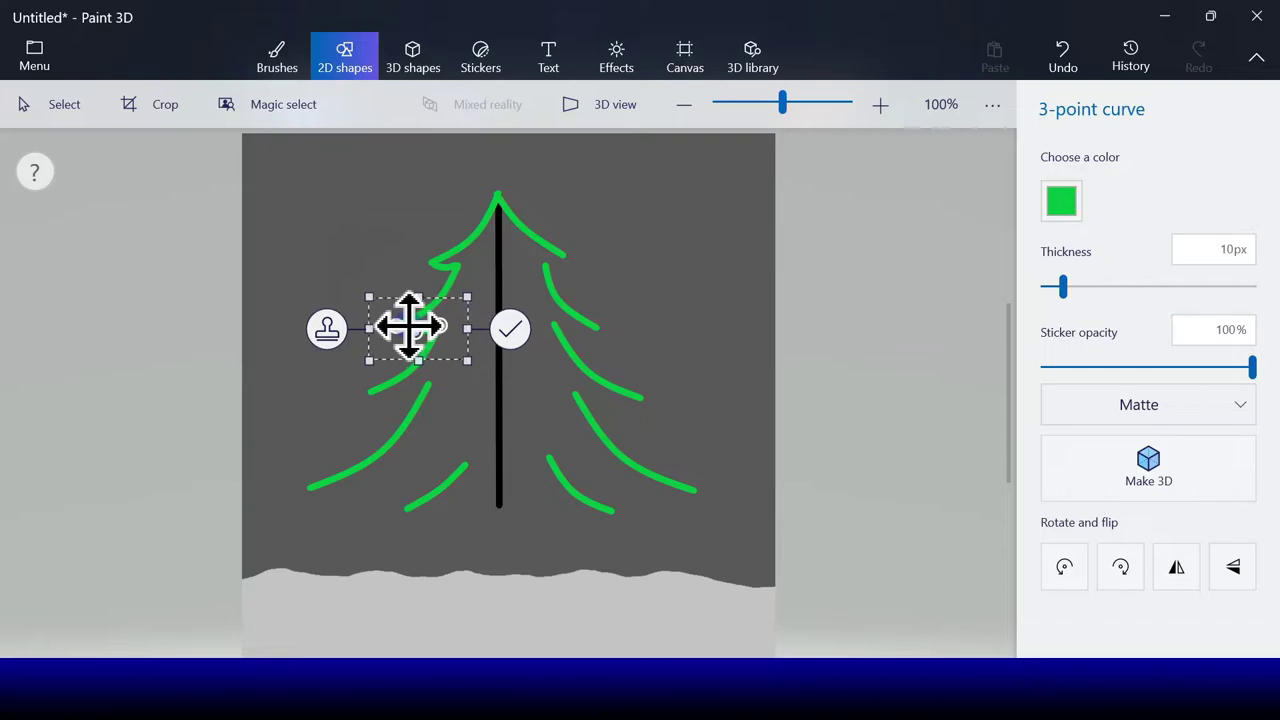
click(510, 328)
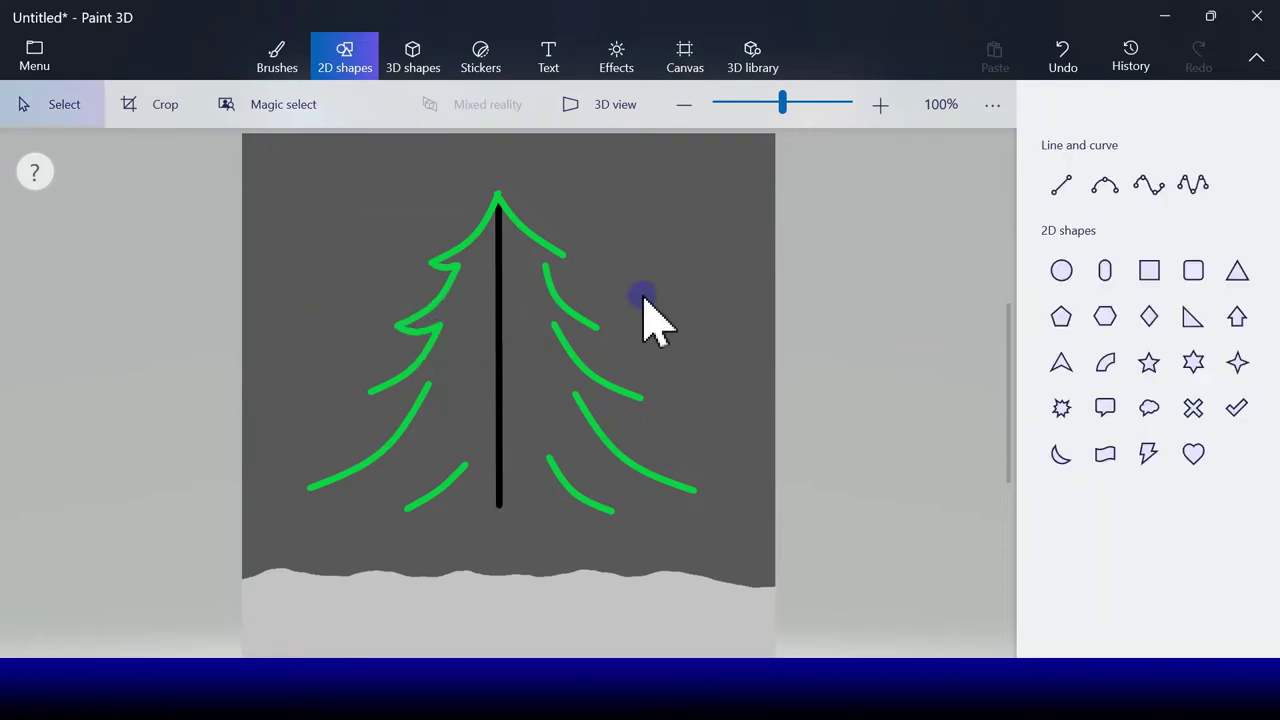
click(1105, 192)
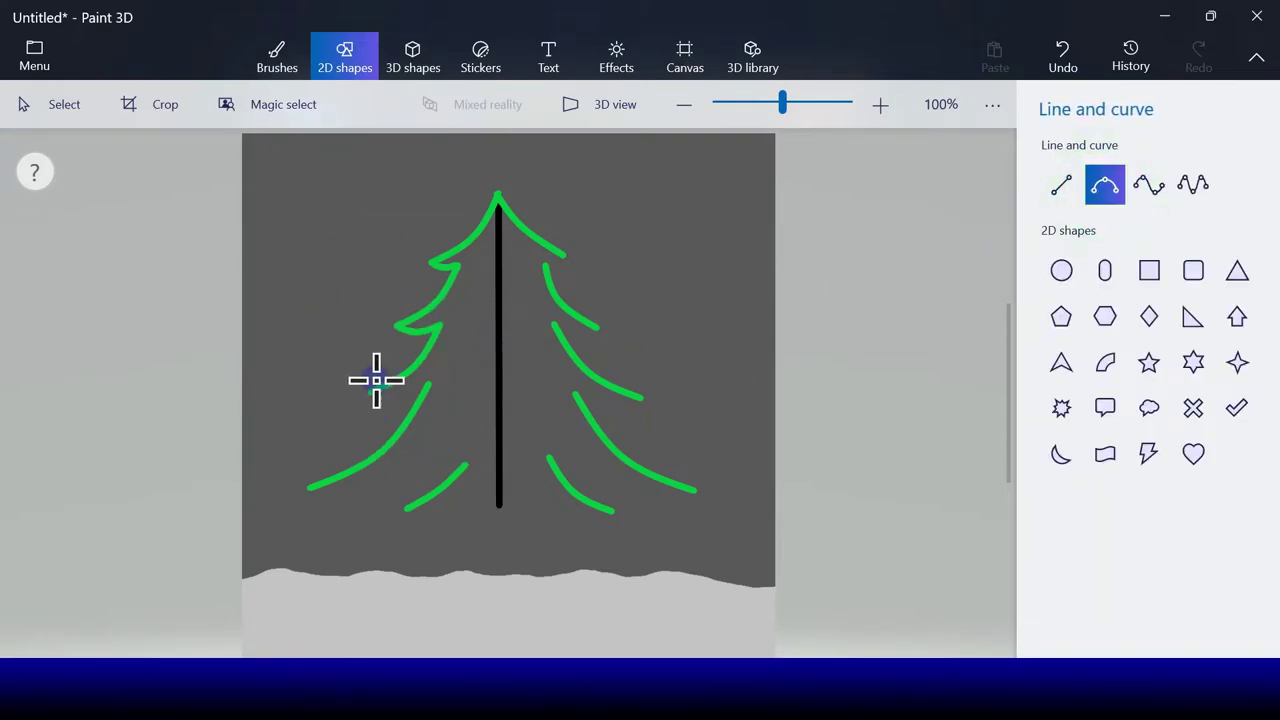
mouse_move(372, 394)
mouse_down()
mouse_move(431, 384)
mouse_move(390, 396)
mouse_up()
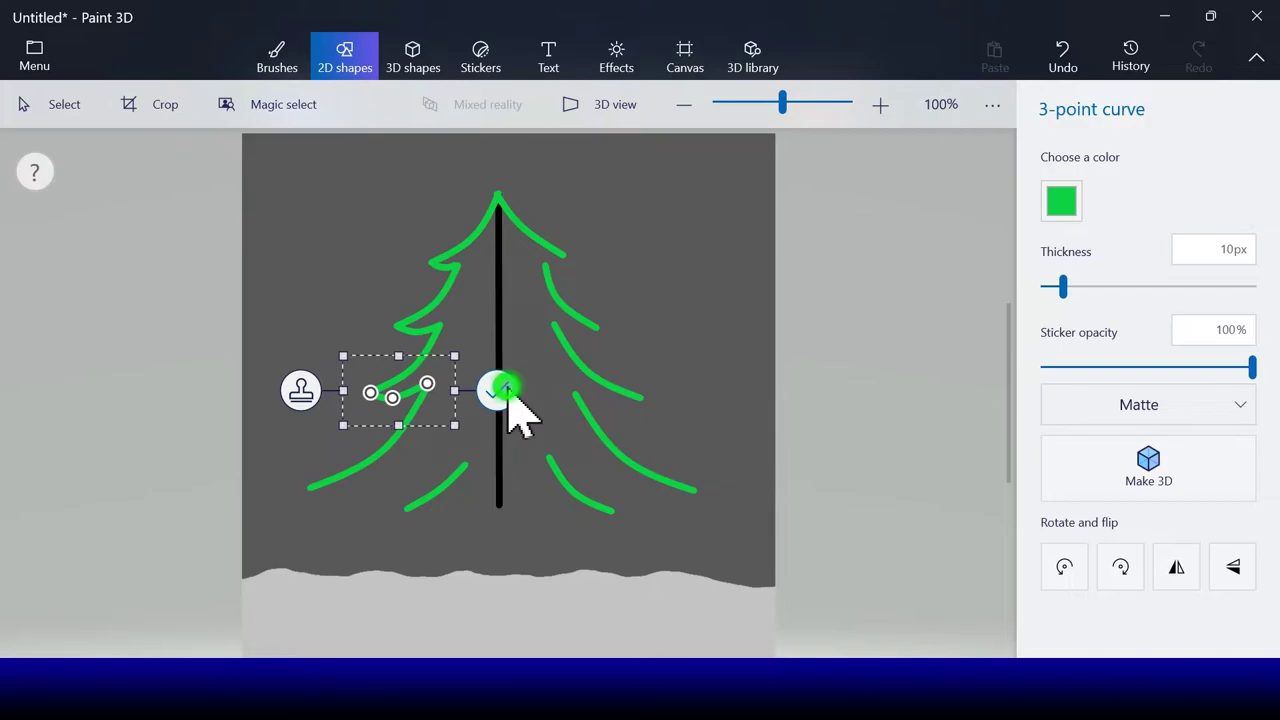
click(500, 390)
Draw a sagging green curve from the long lower left branch's tip to the short branch beside the trunk.
click(1102, 186)
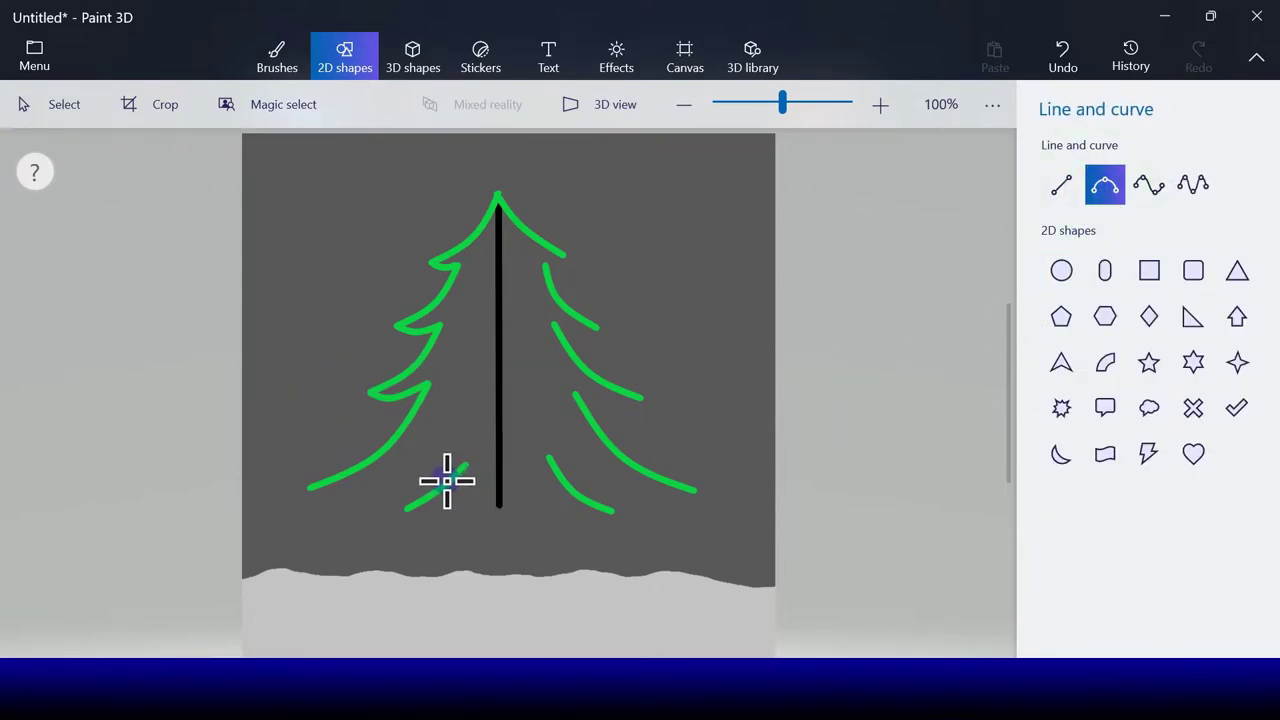
mouse_move(448, 481)
mouse_down()
mouse_move(334, 500)
mouse_move(311, 493)
mouse_move(352, 486)
mouse_move(331, 500)
mouse_move(305, 483)
mouse_up()
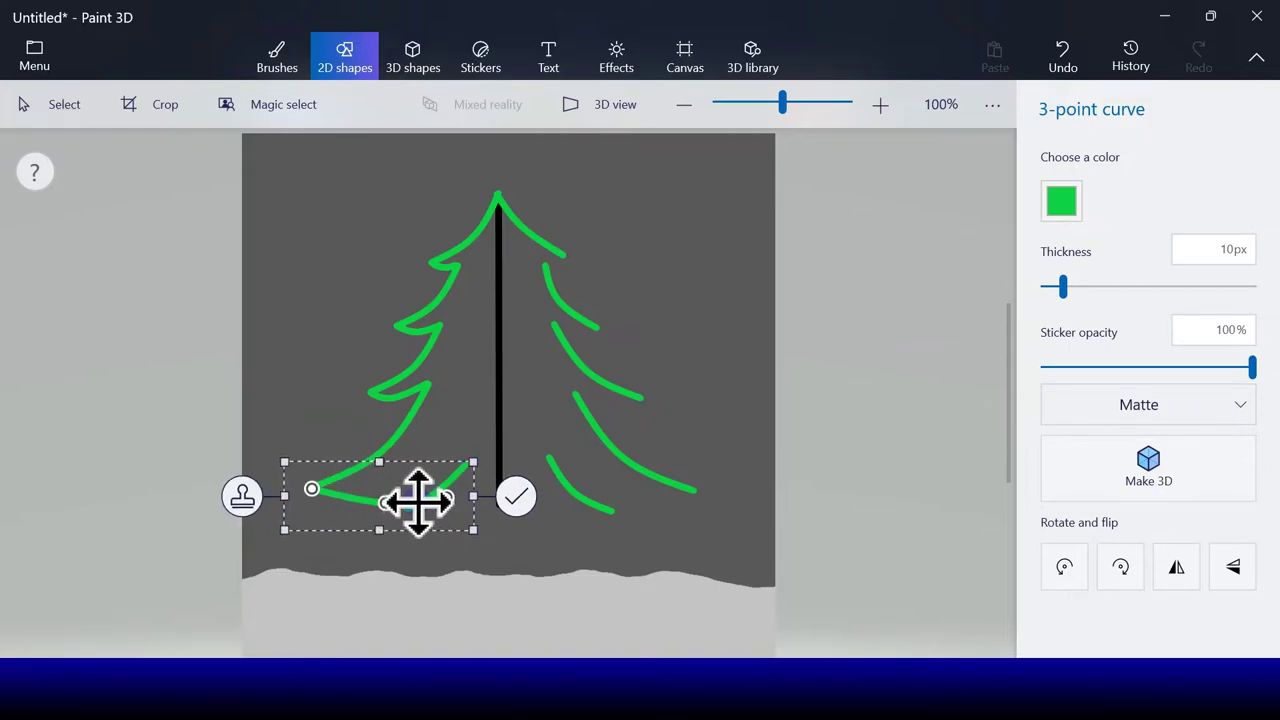
drag(448, 497, 452, 462)
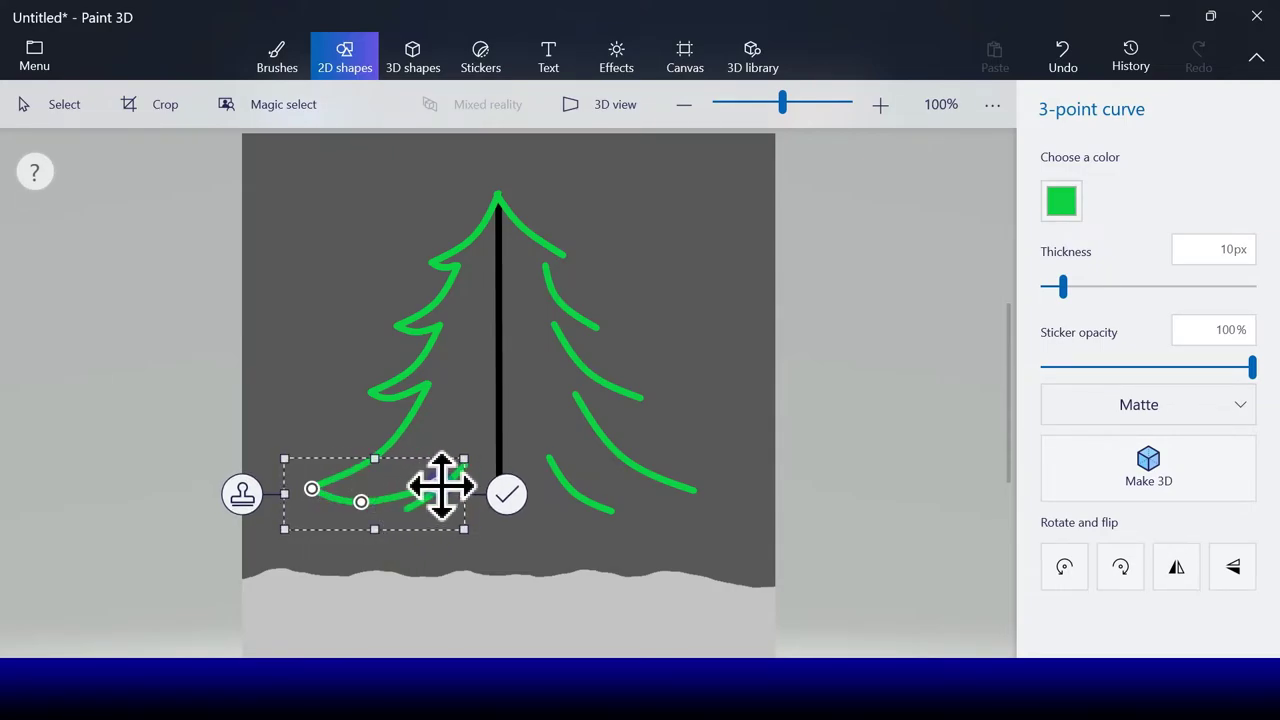
drag(441, 487, 440, 480)
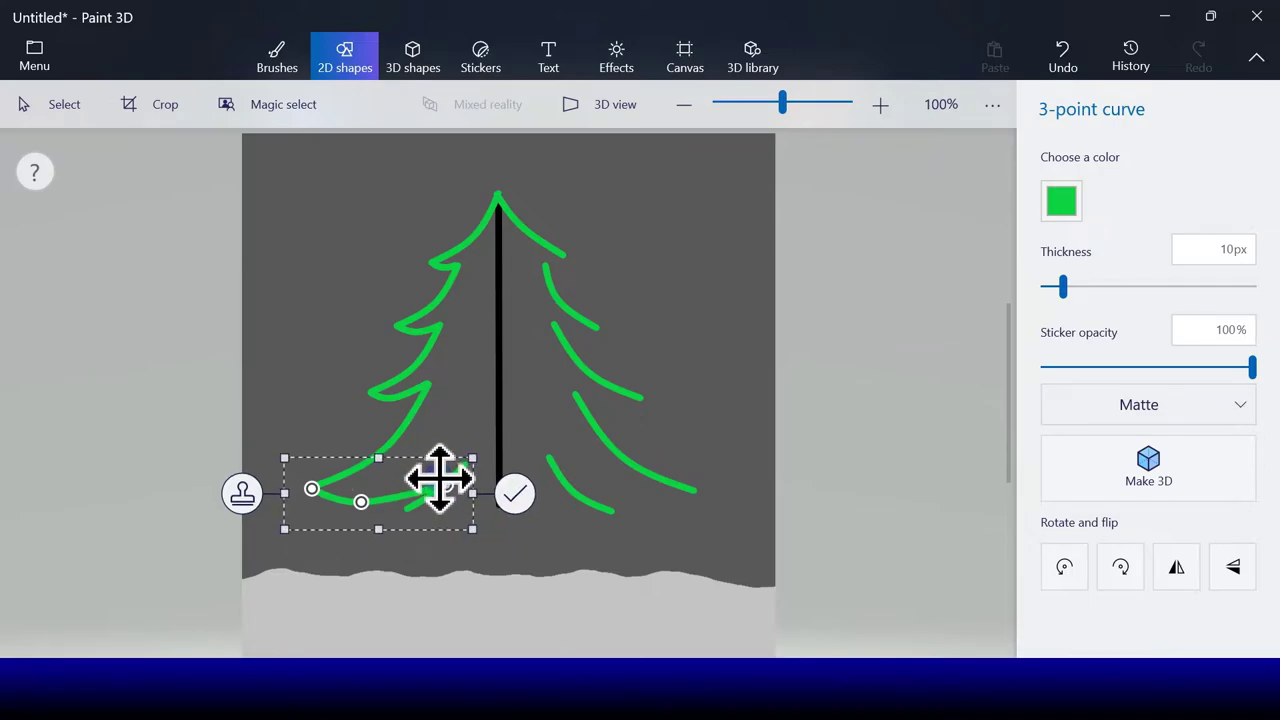
click(518, 494)
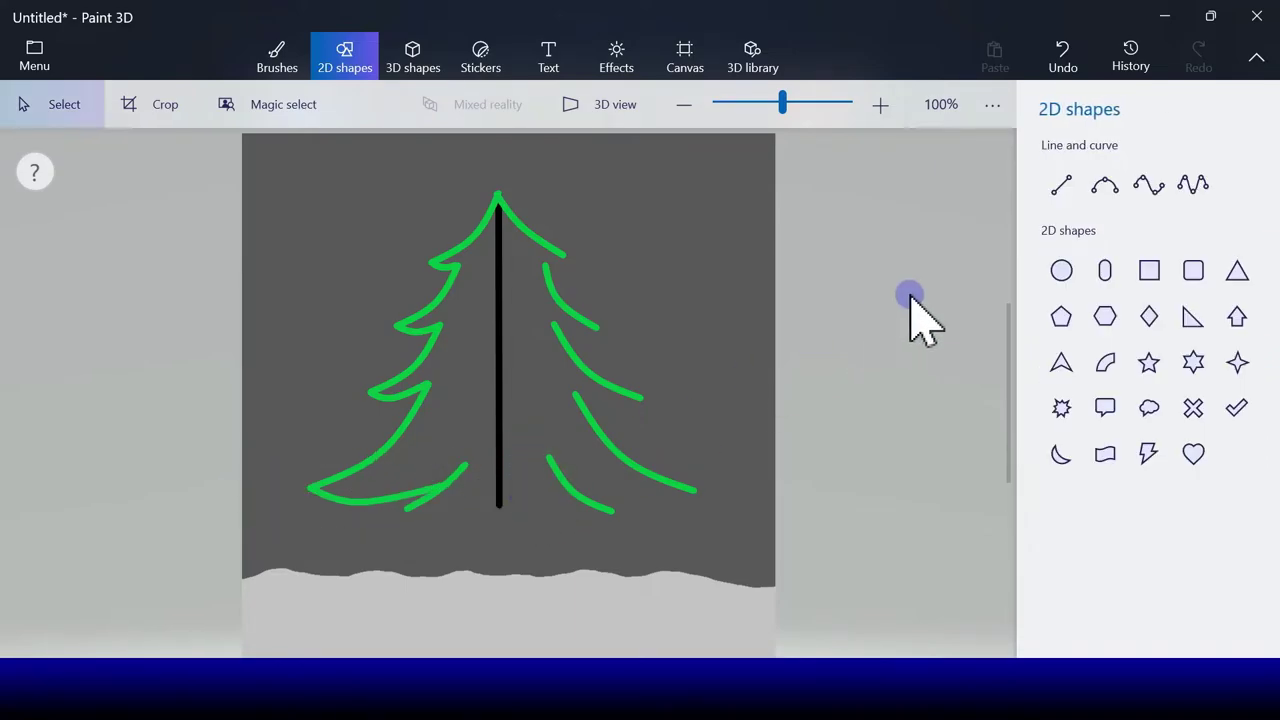
Connect the short lowest left branch's tip to the foot of the center line with a green curve bowed downward.
click(1108, 188)
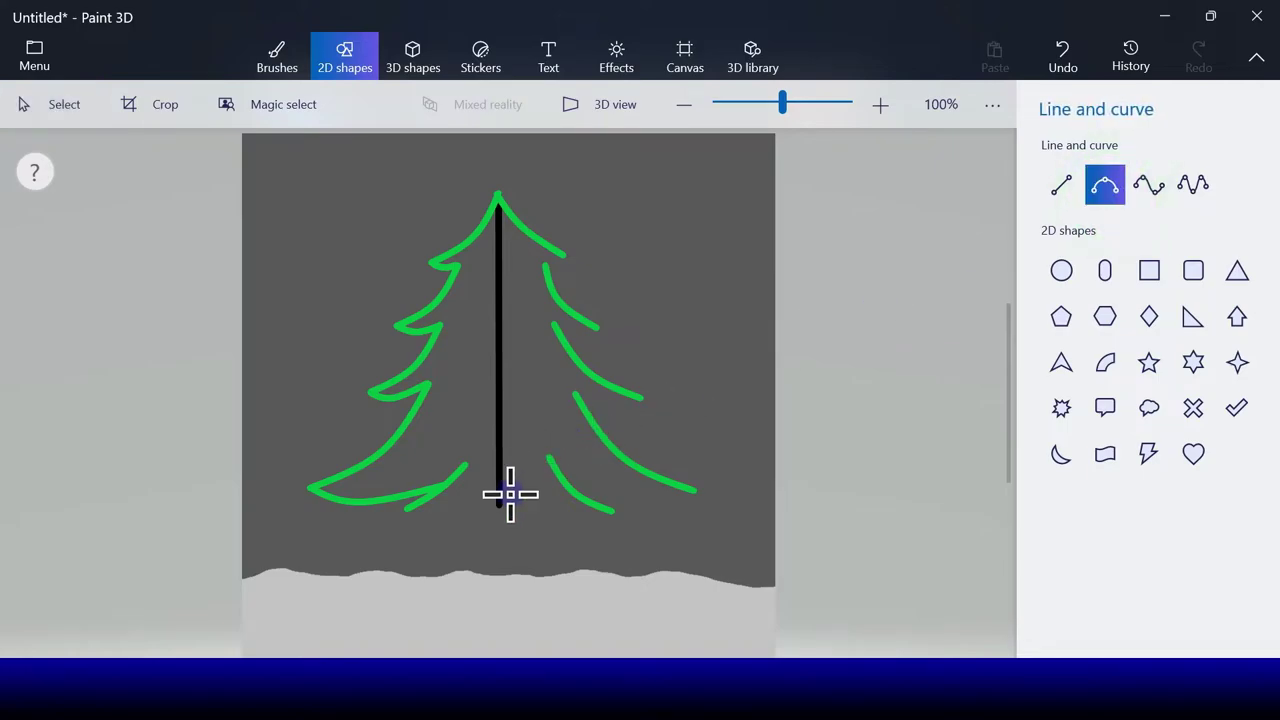
drag(499, 505, 441, 516)
click(566, 509)
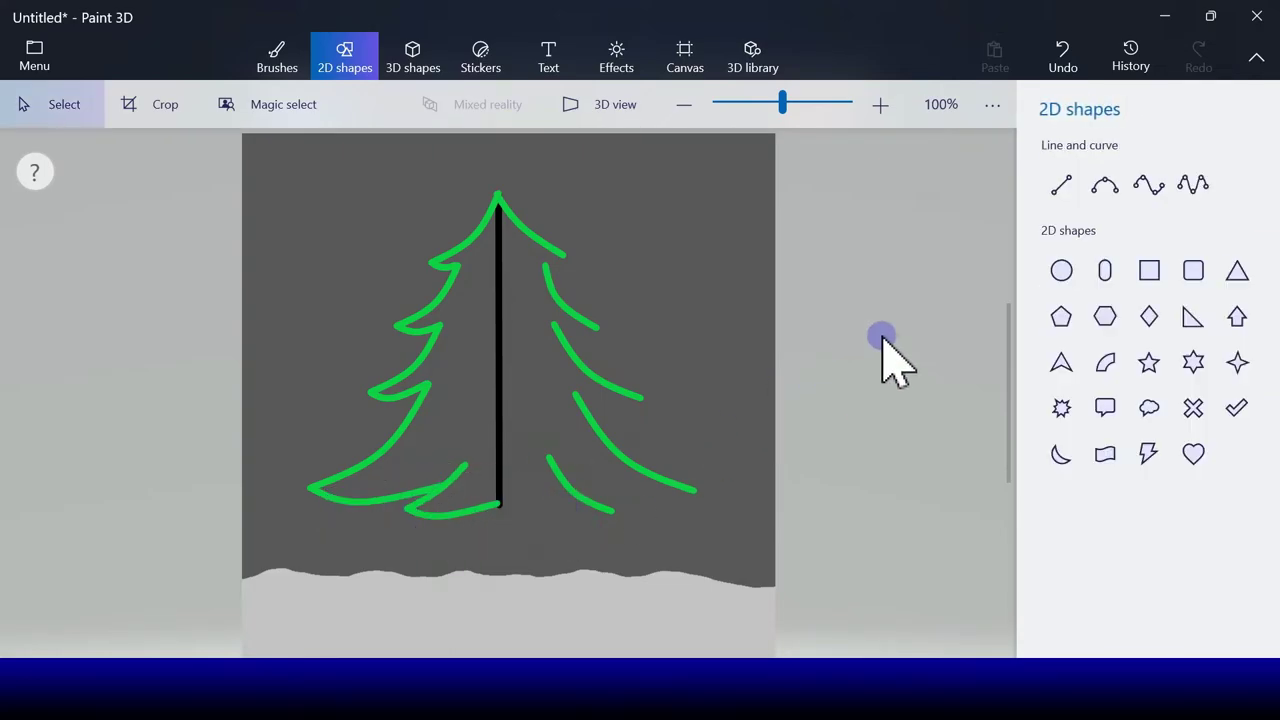
Join the upper four right branches with short green 3-point curves, each running from a branch tip to the start of the branch below.
click(1105, 186)
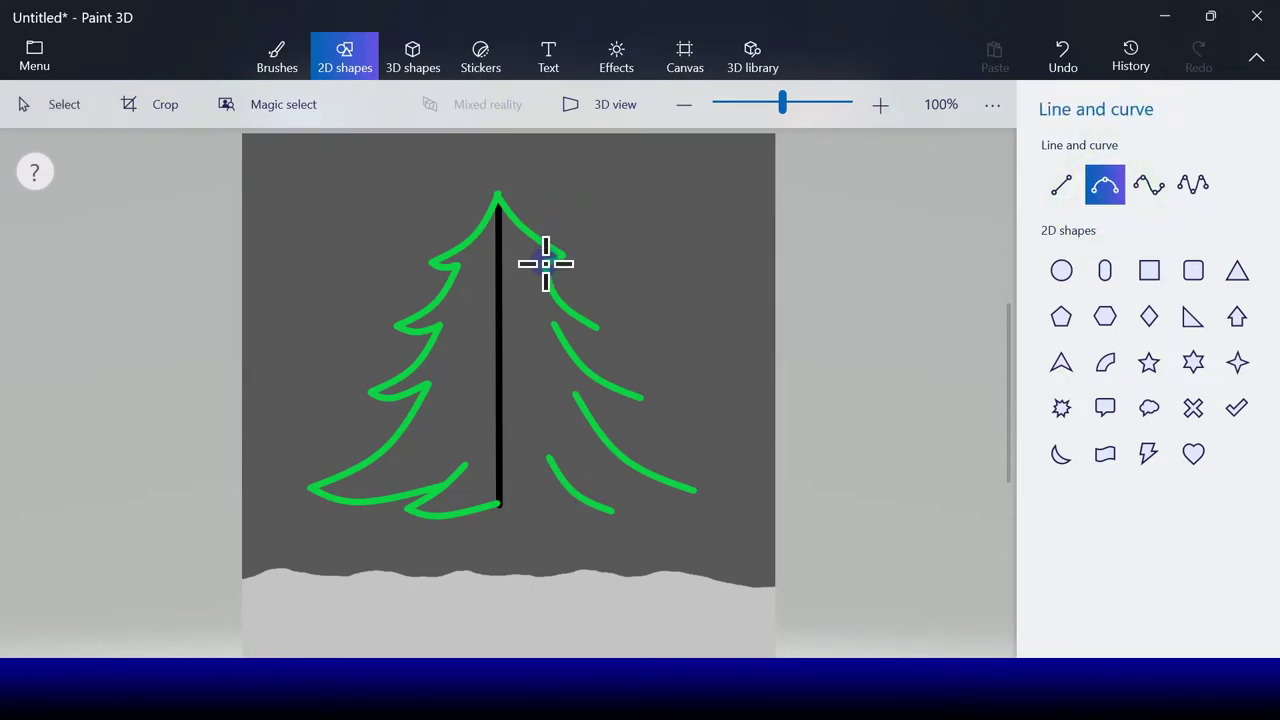
drag(545, 263, 580, 262)
click(630, 258)
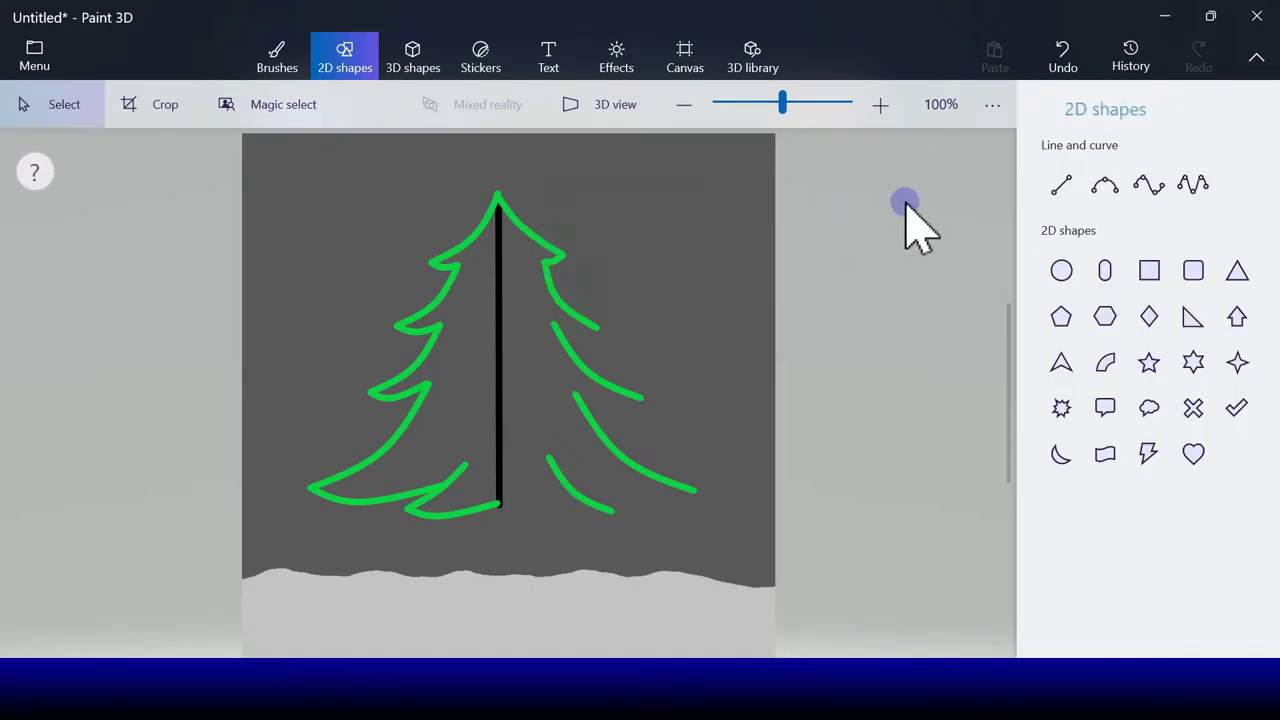
click(1105, 184)
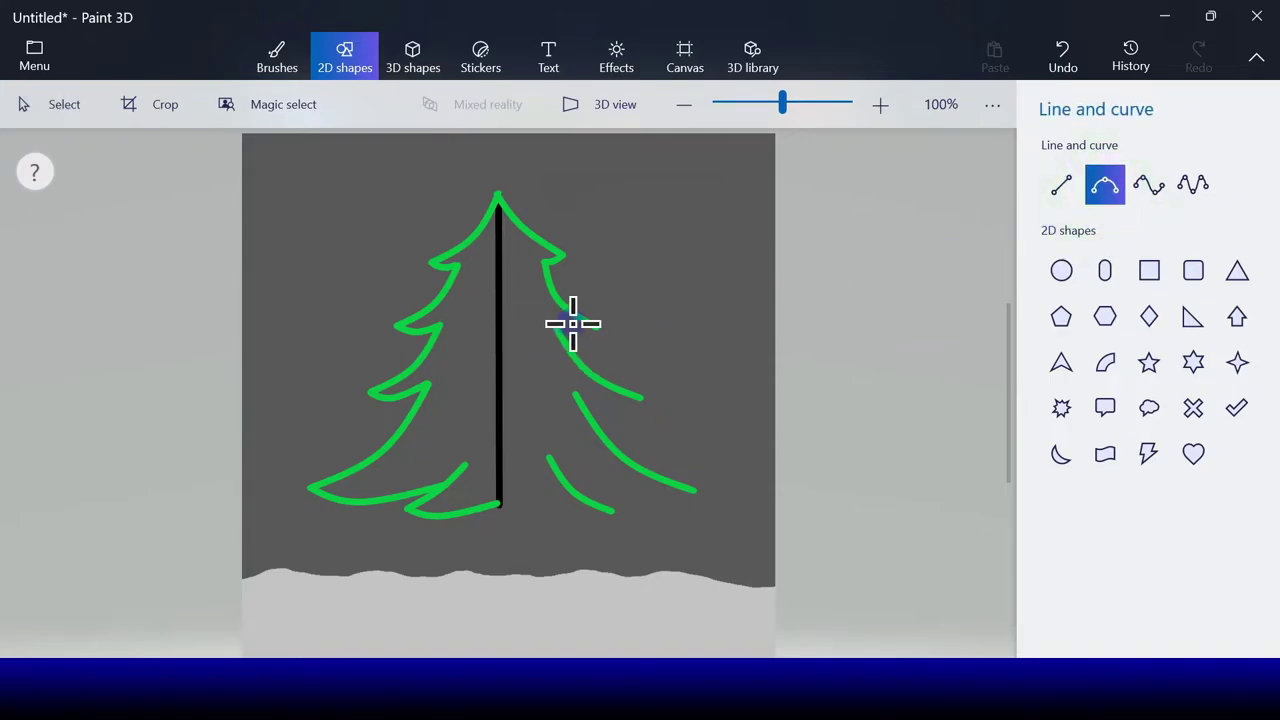
drag(556, 325, 598, 326)
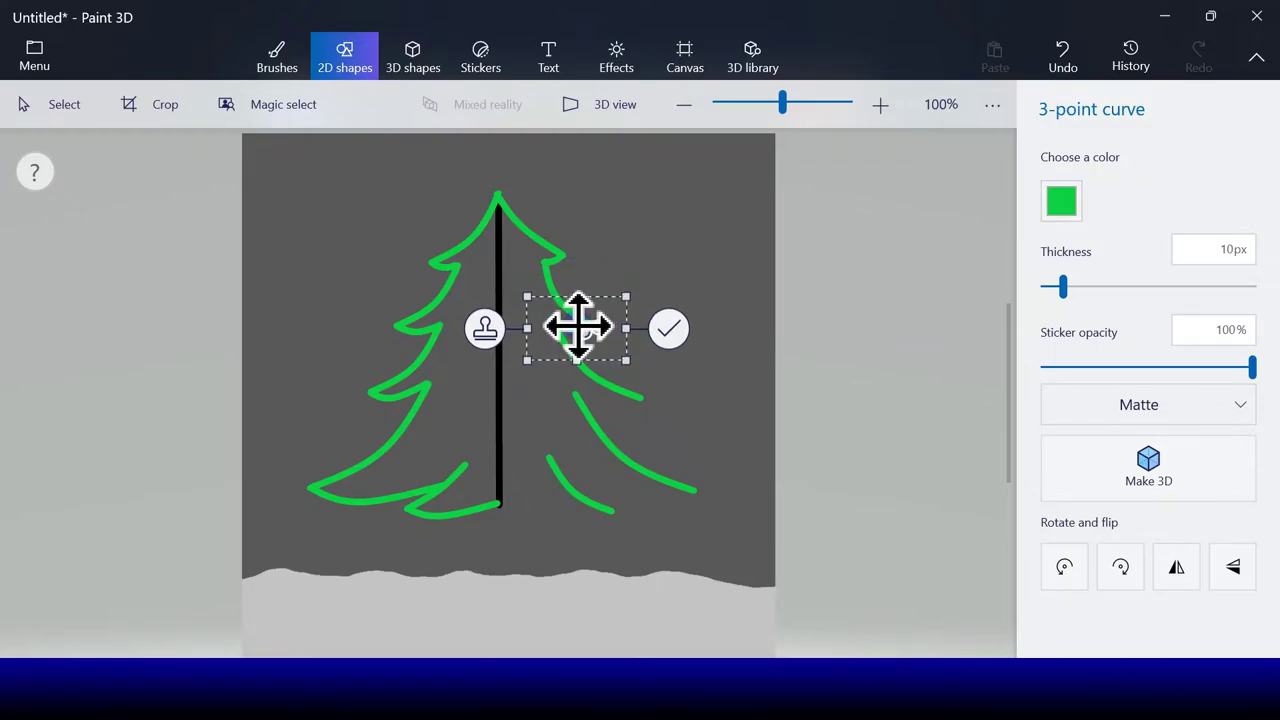
click(670, 330)
click(1100, 187)
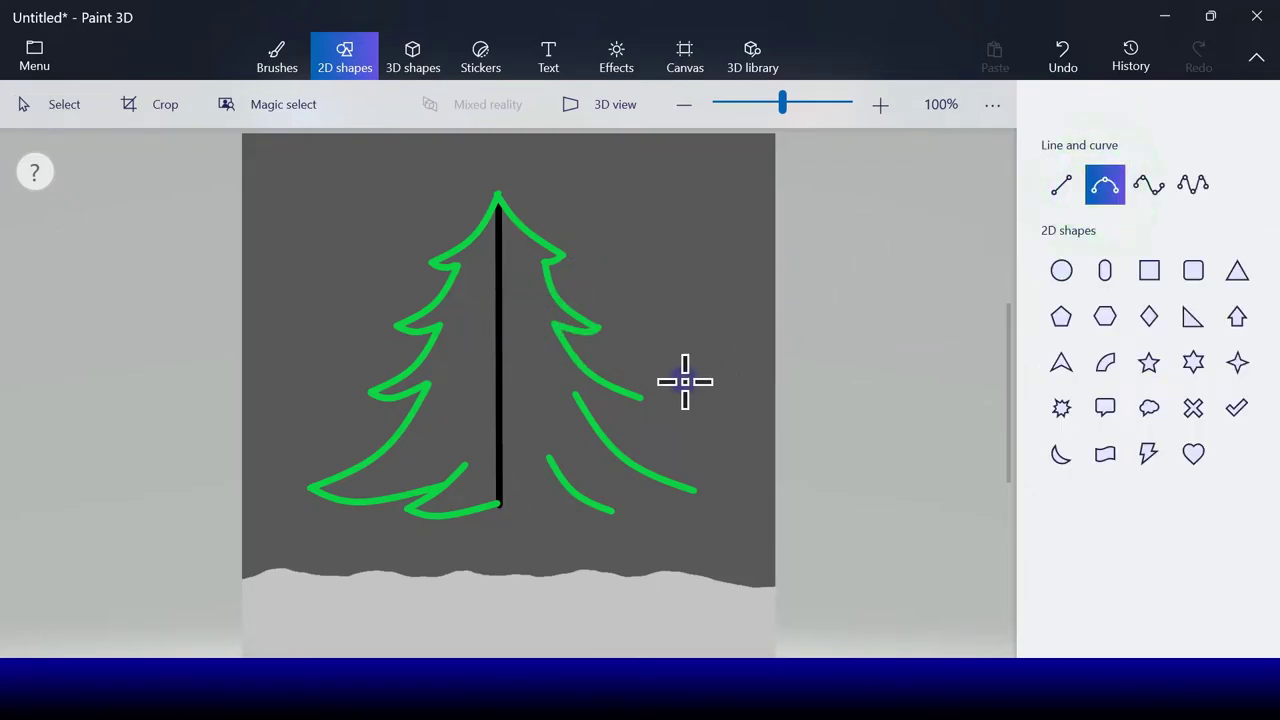
mouse_move(577, 396)
mouse_down()
mouse_move(642, 394)
mouse_move(618, 405)
mouse_up()
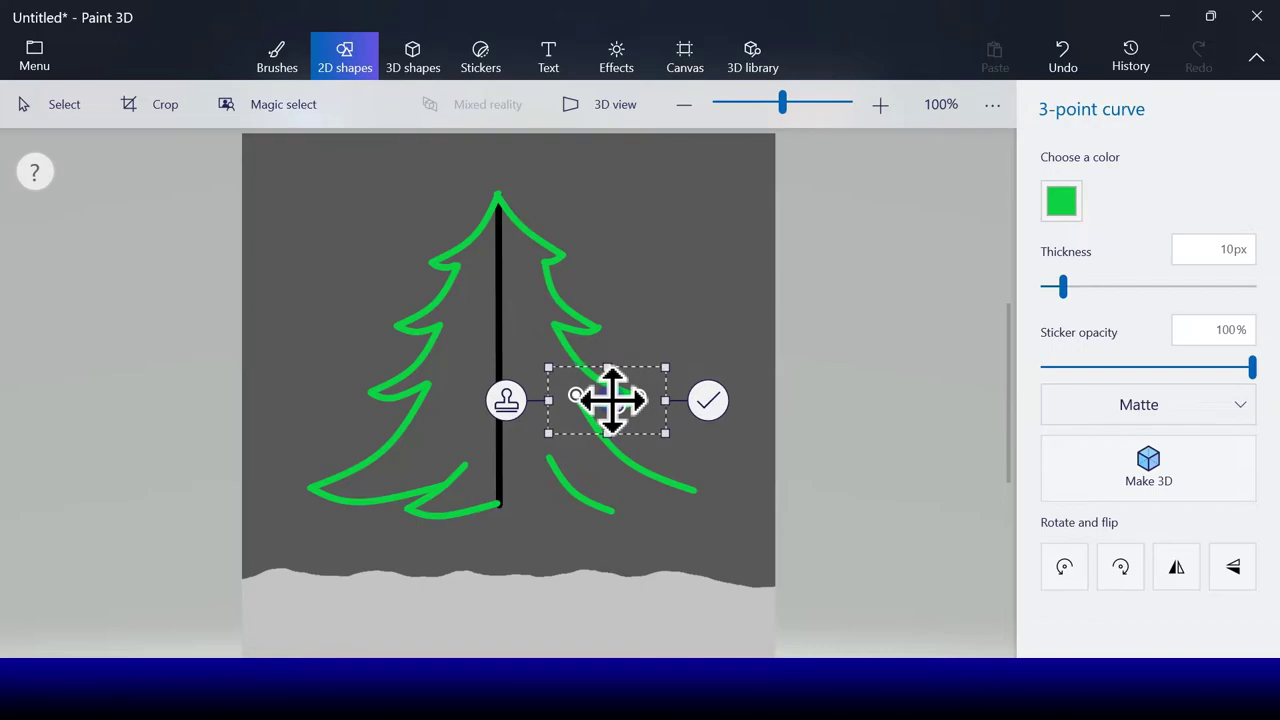
click(707, 401)
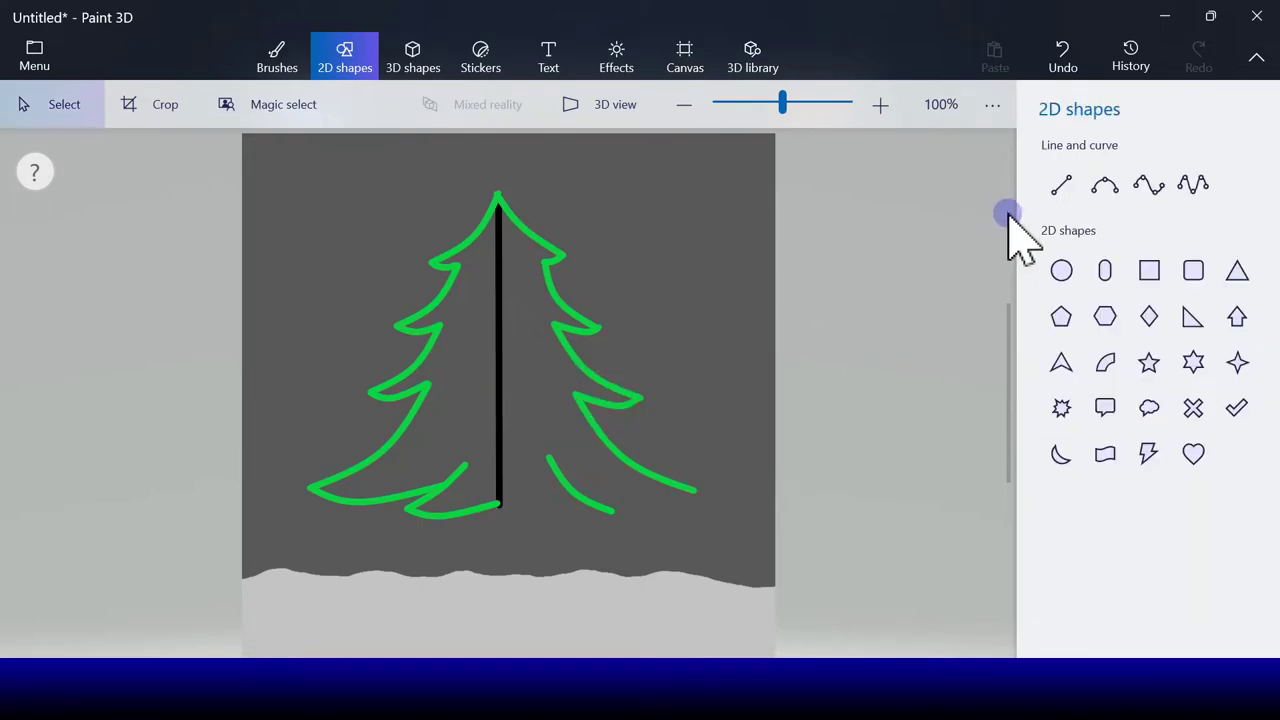
Draw a sagging green curve from the long lower right branch's tip to the short branch beside the trunk.
click(1105, 185)
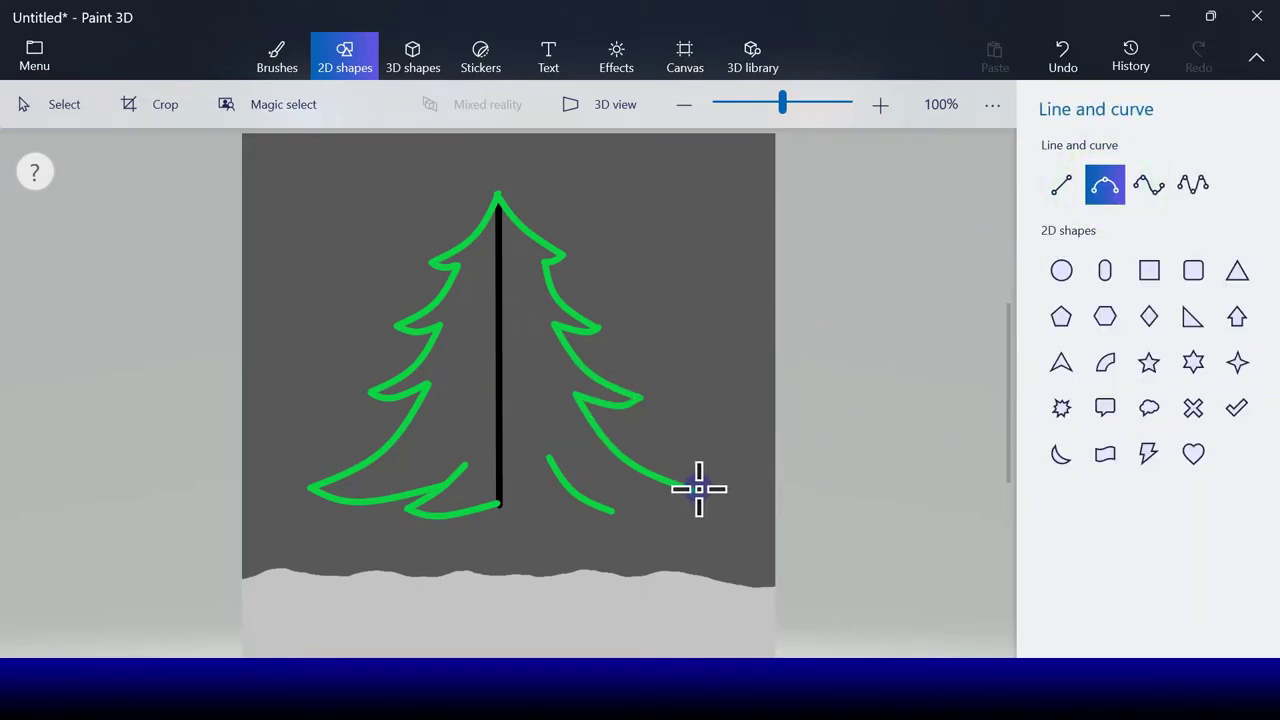
drag(697, 491, 573, 490)
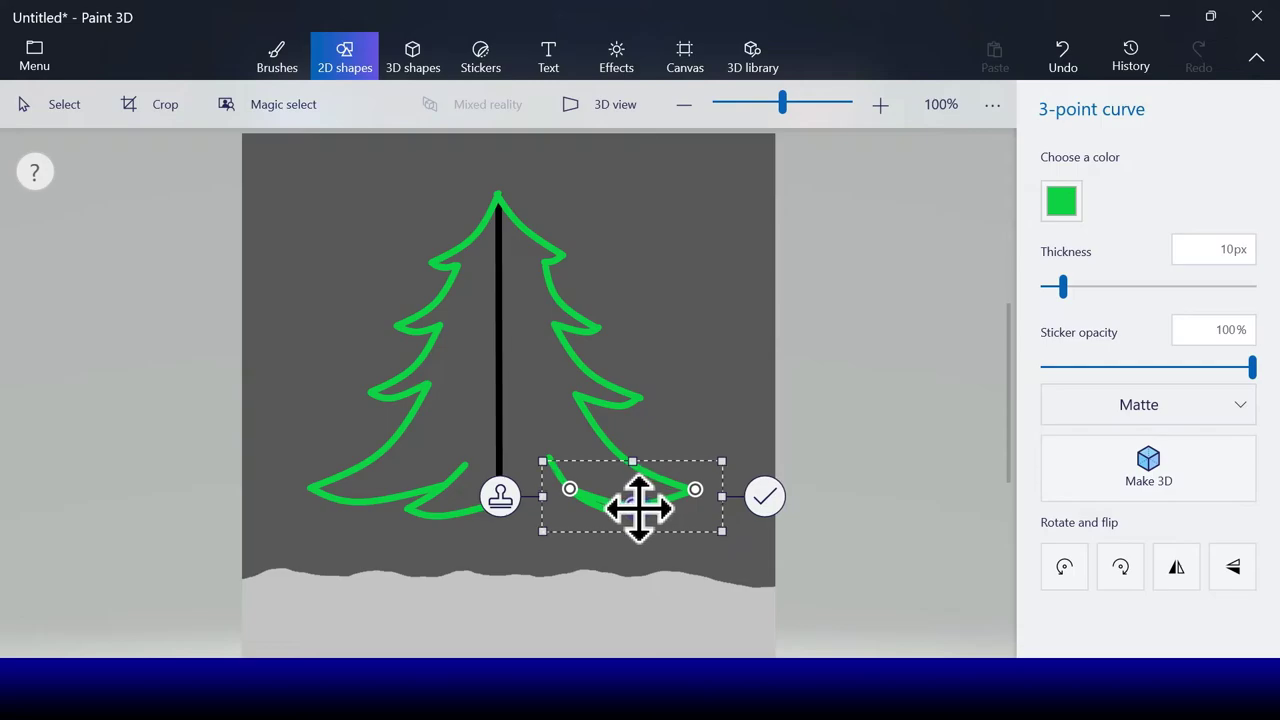
drag(651, 505, 647, 493)
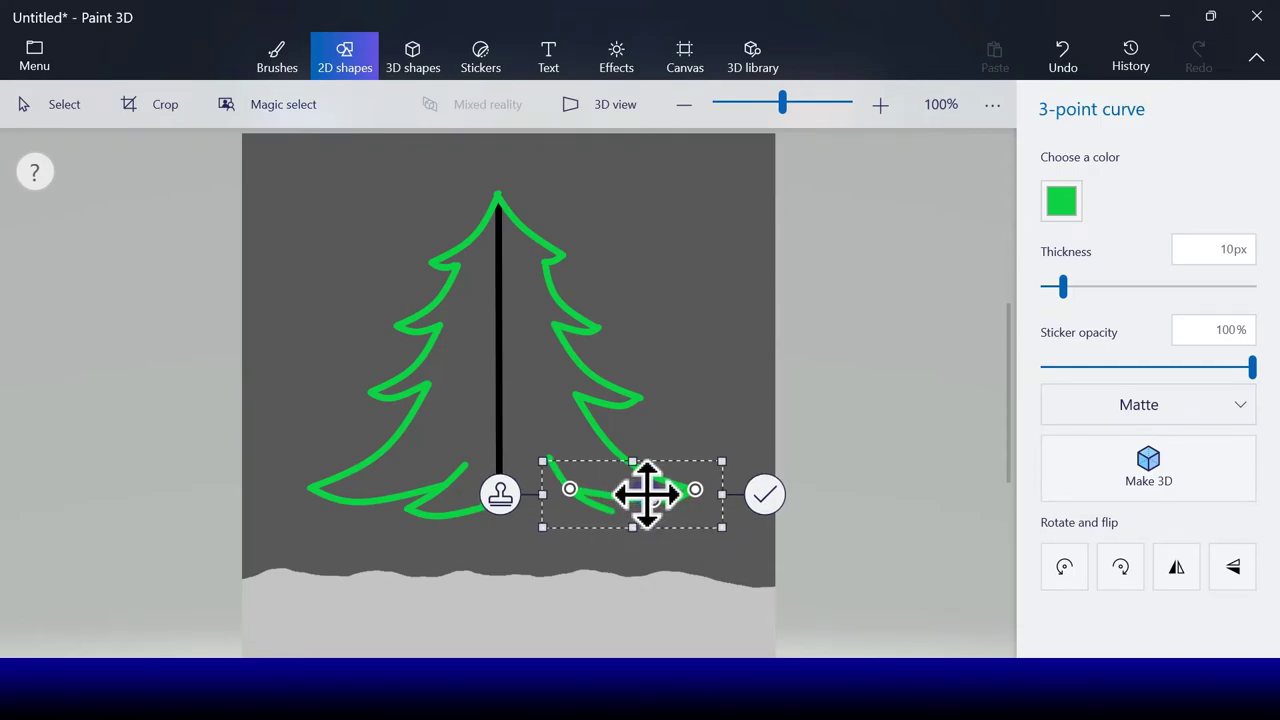
click(764, 494)
Close the outline with a downward-bowed green curve from the short lowest right branch's tip to the foot of the center line.
click(1106, 188)
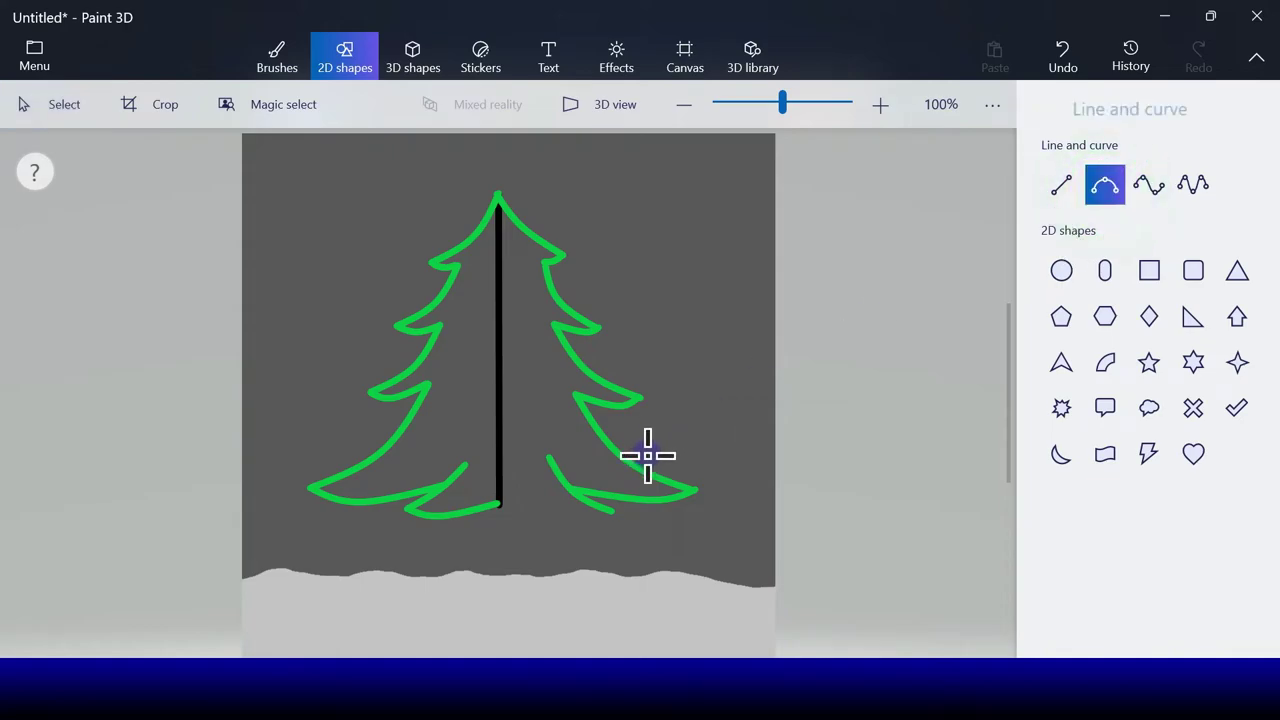
drag(613, 512, 500, 503)
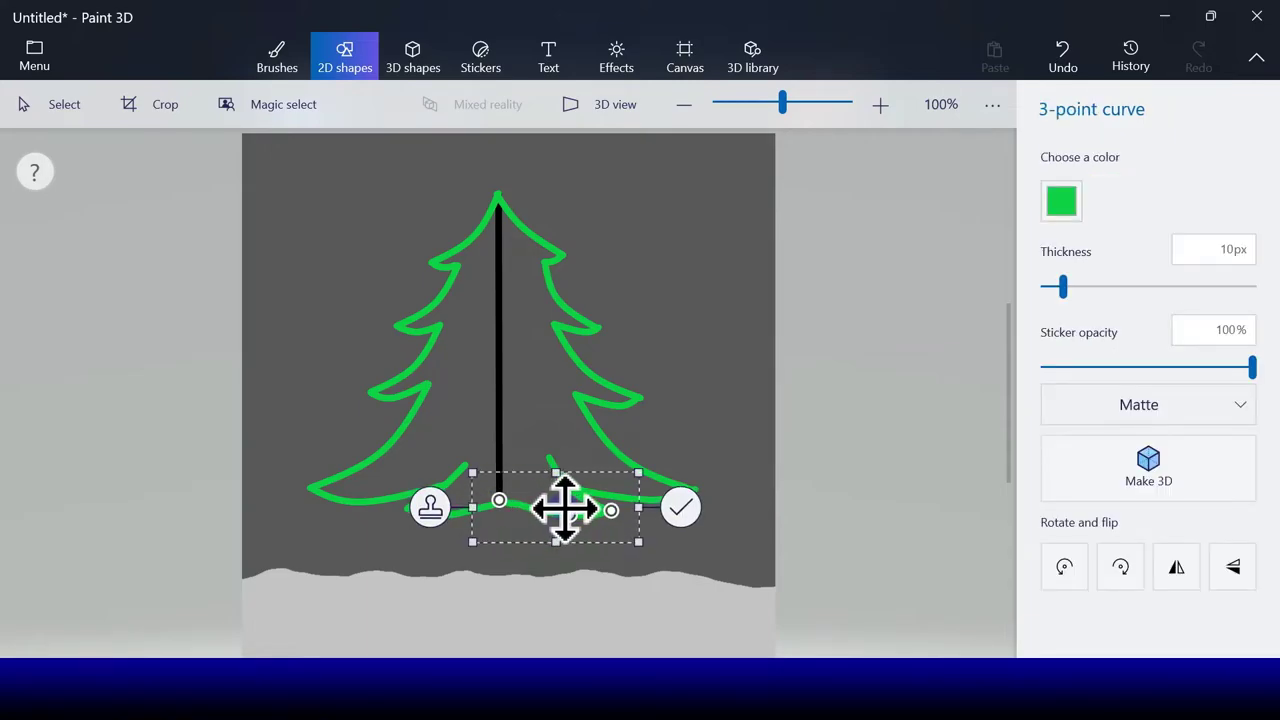
click(680, 510)
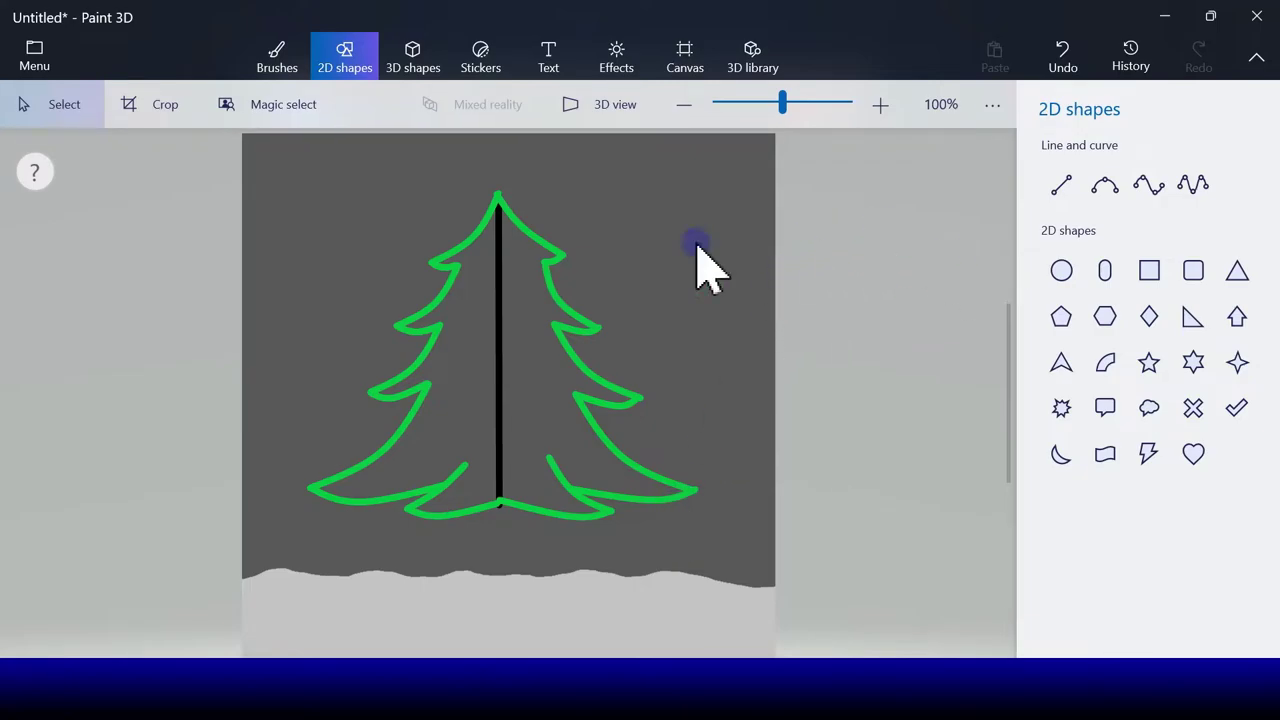
Fill both halves of the tree outline and the black center line, including its lower end, with the same green.
click(281, 60)
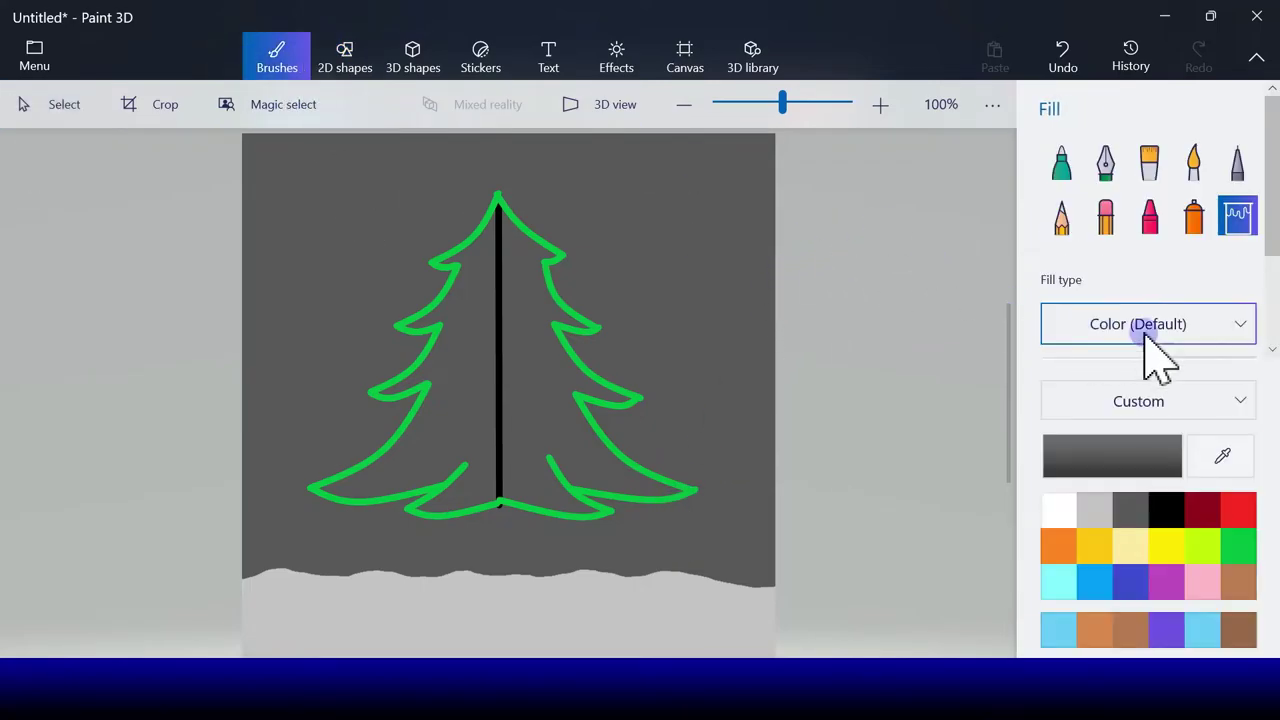
click(1238, 556)
click(434, 437)
click(500, 425)
click(508, 423)
click(495, 511)
click(503, 505)
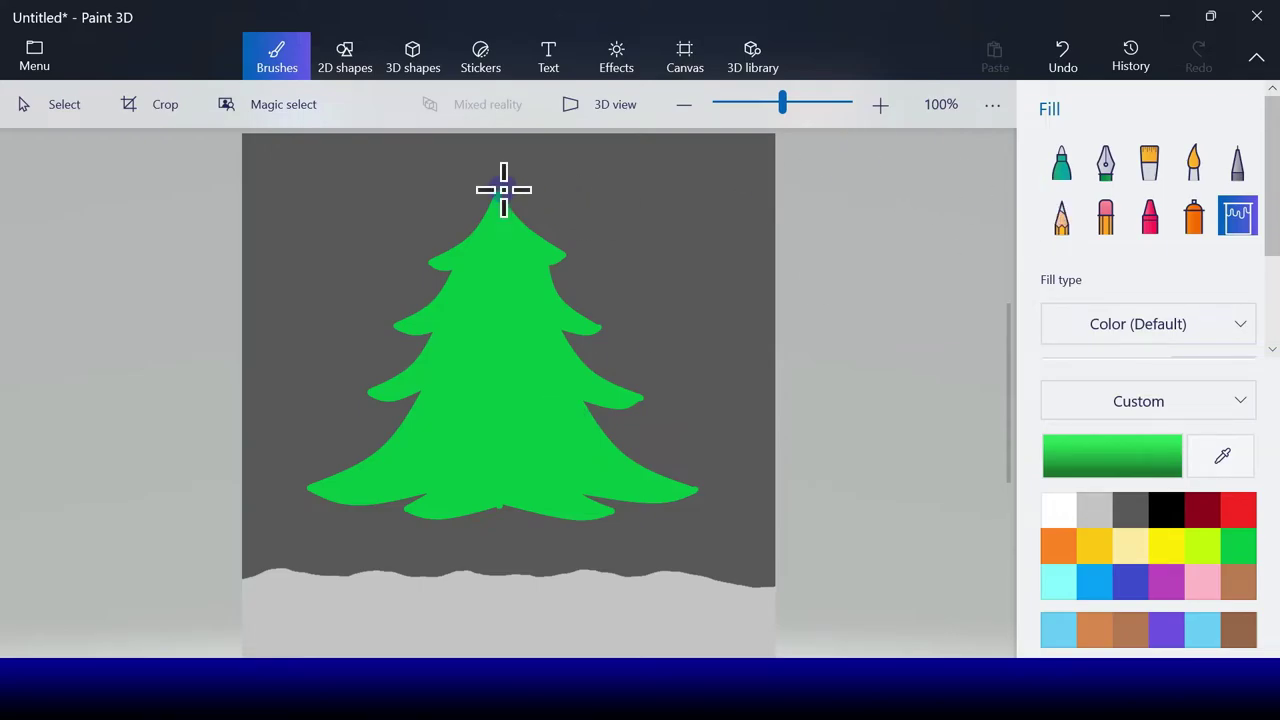
Place a small five-point star outline on the tip of the tree.
click(340, 68)
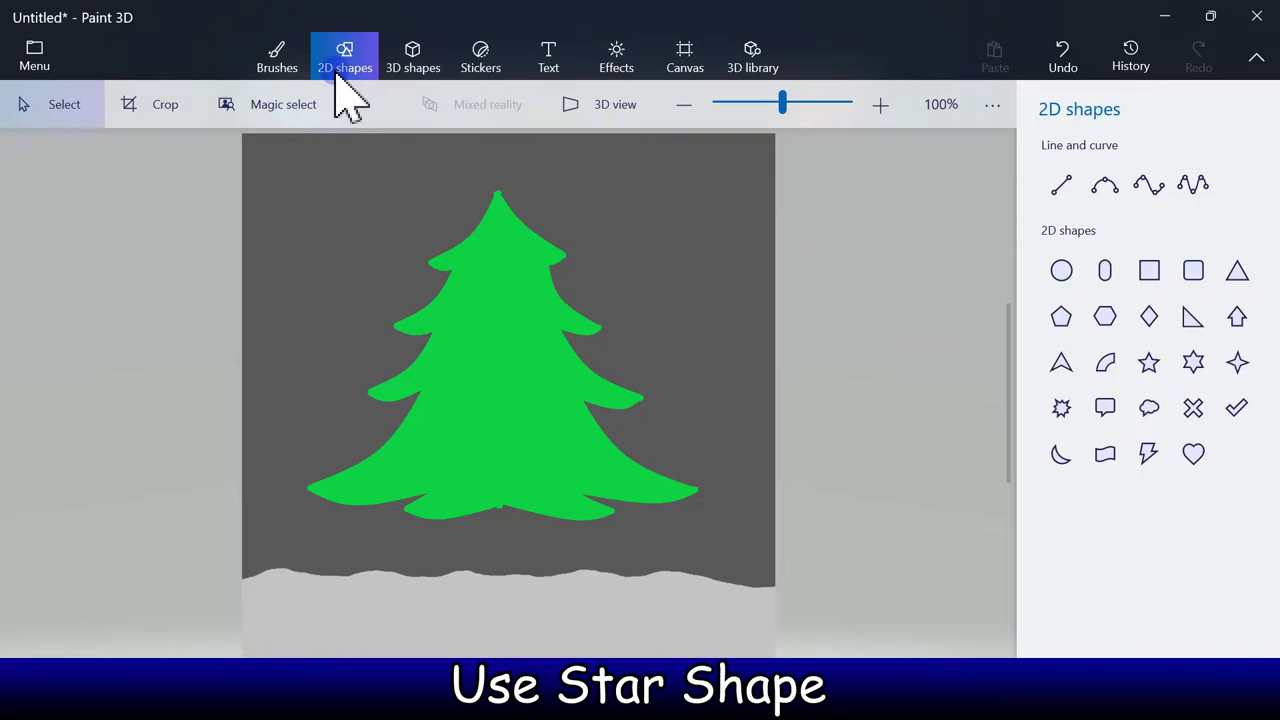
click(1158, 366)
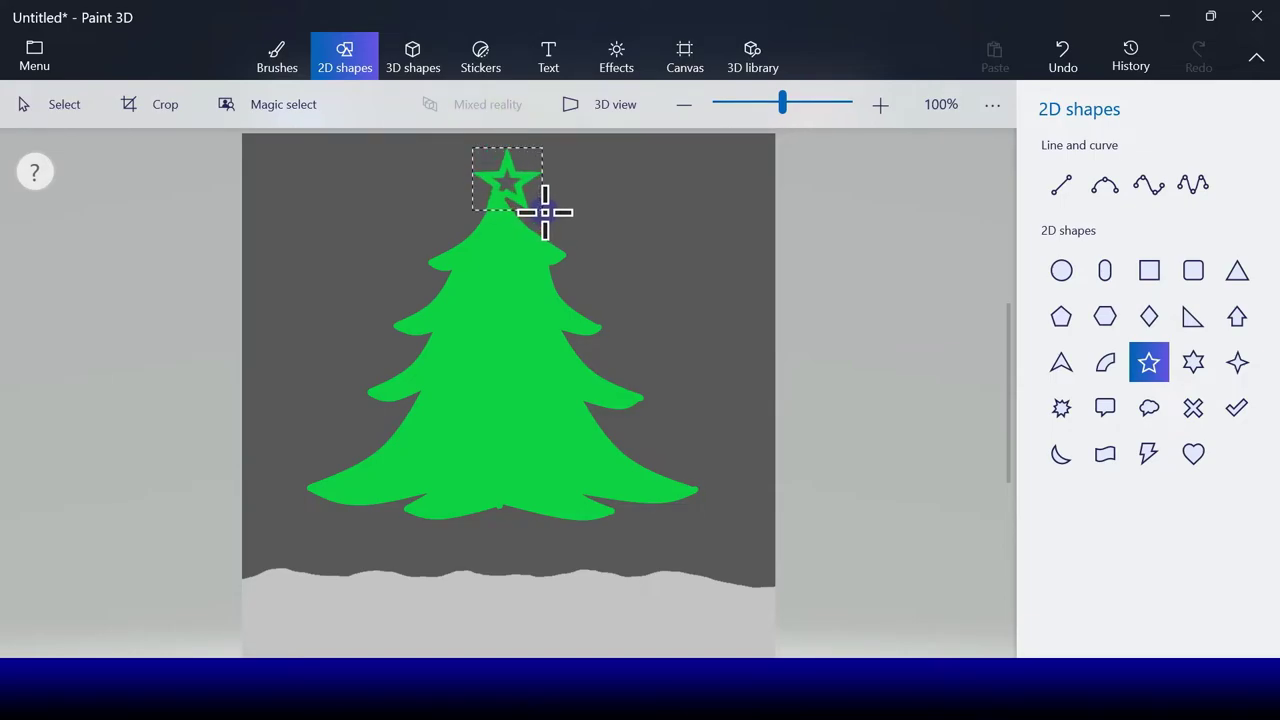
drag(546, 212, 546, 212)
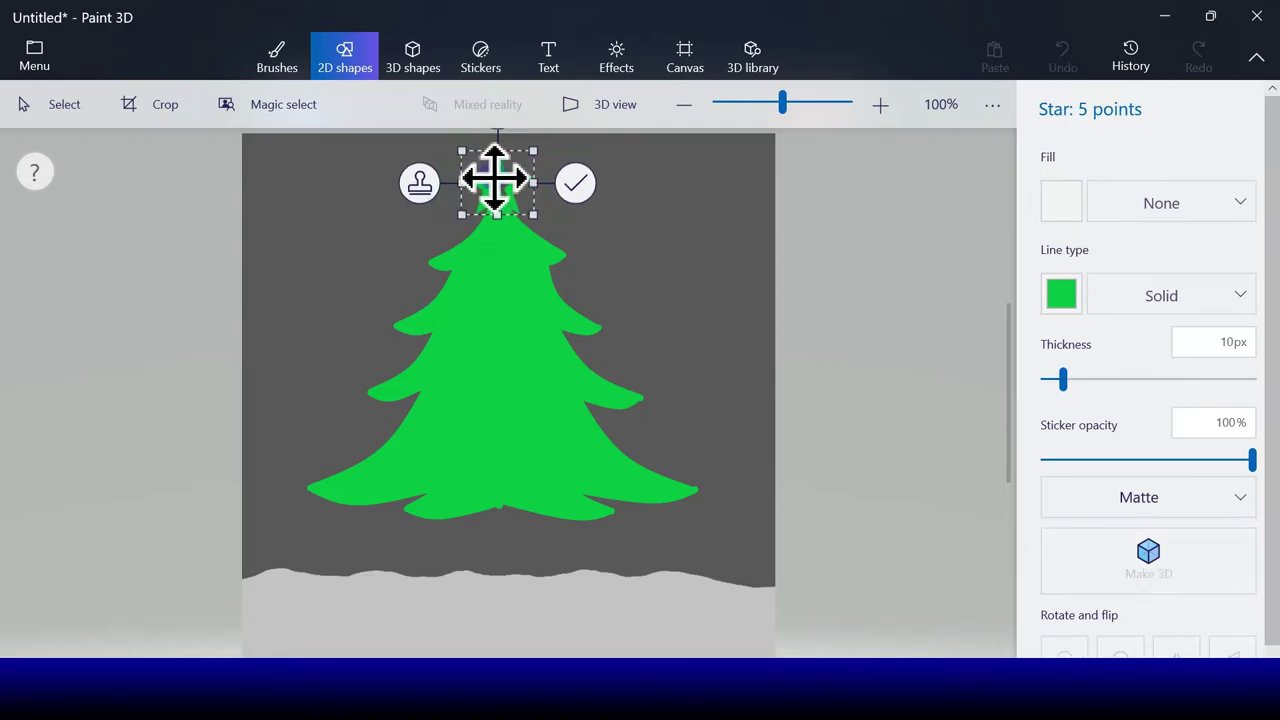
Set the treetop star's fill and outline to yellow and commit the shape.
click(1072, 204)
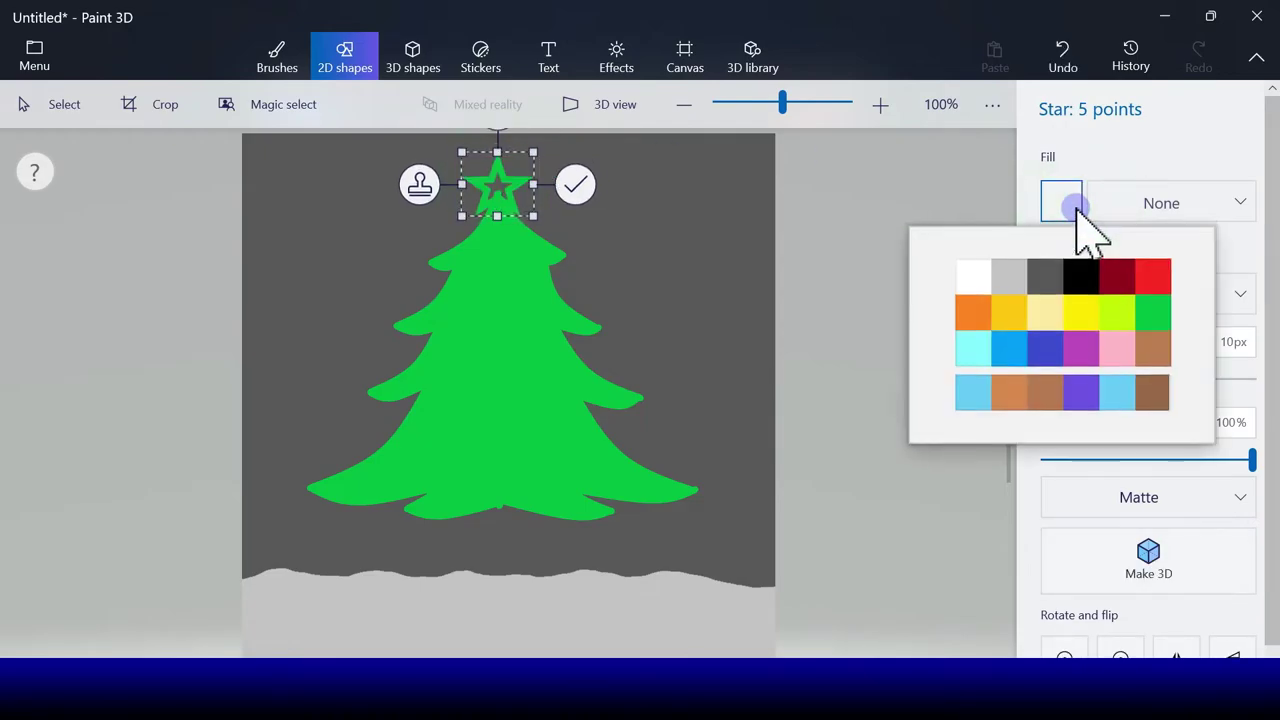
click(1085, 313)
click(1066, 296)
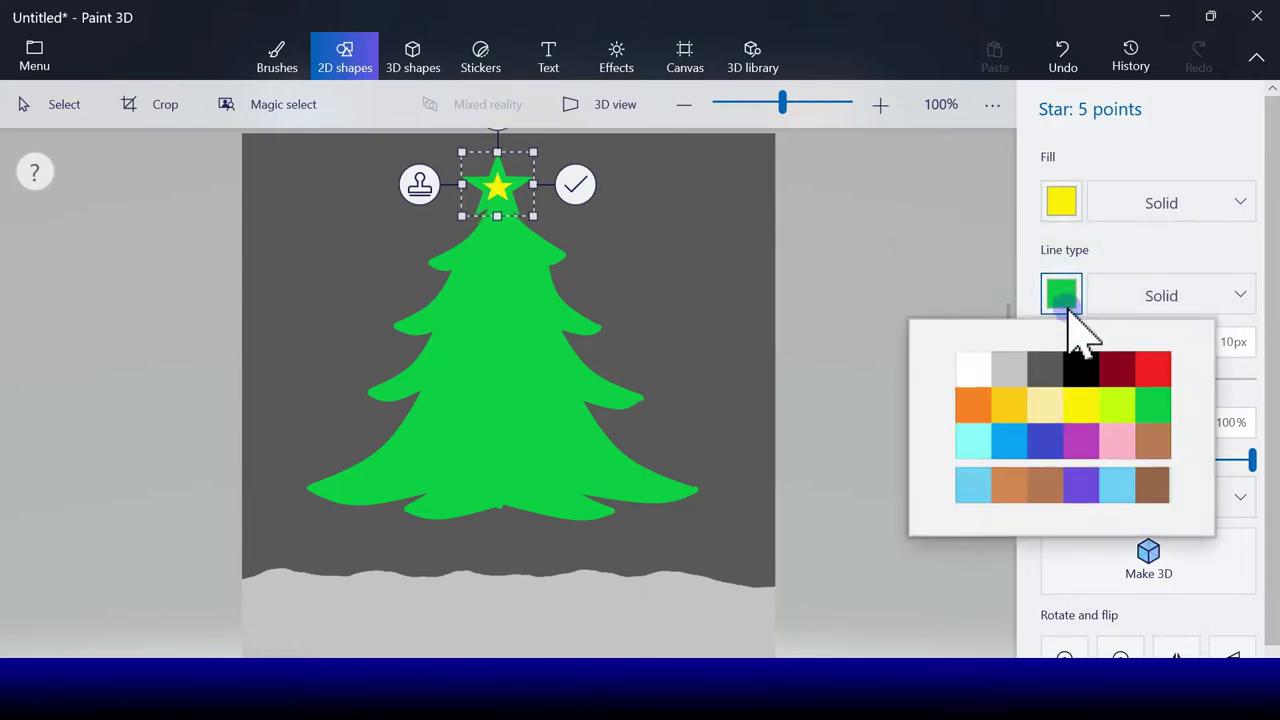
click(1092, 405)
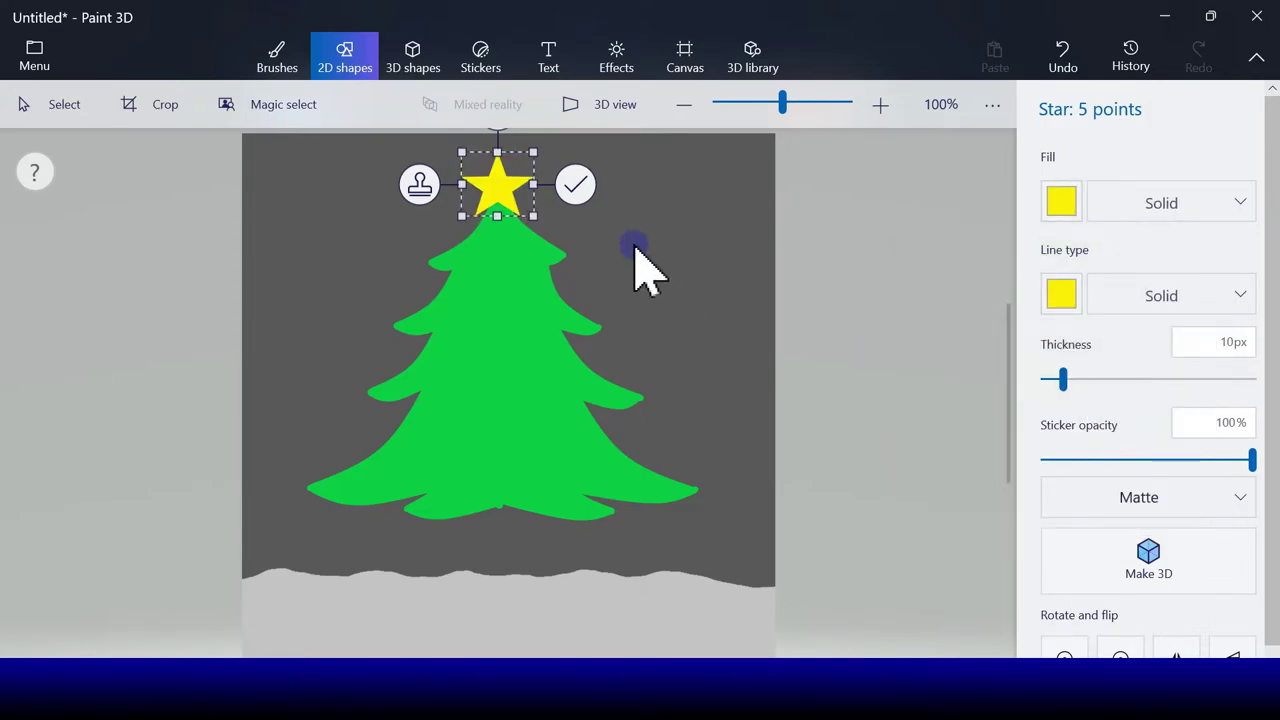
click(575, 190)
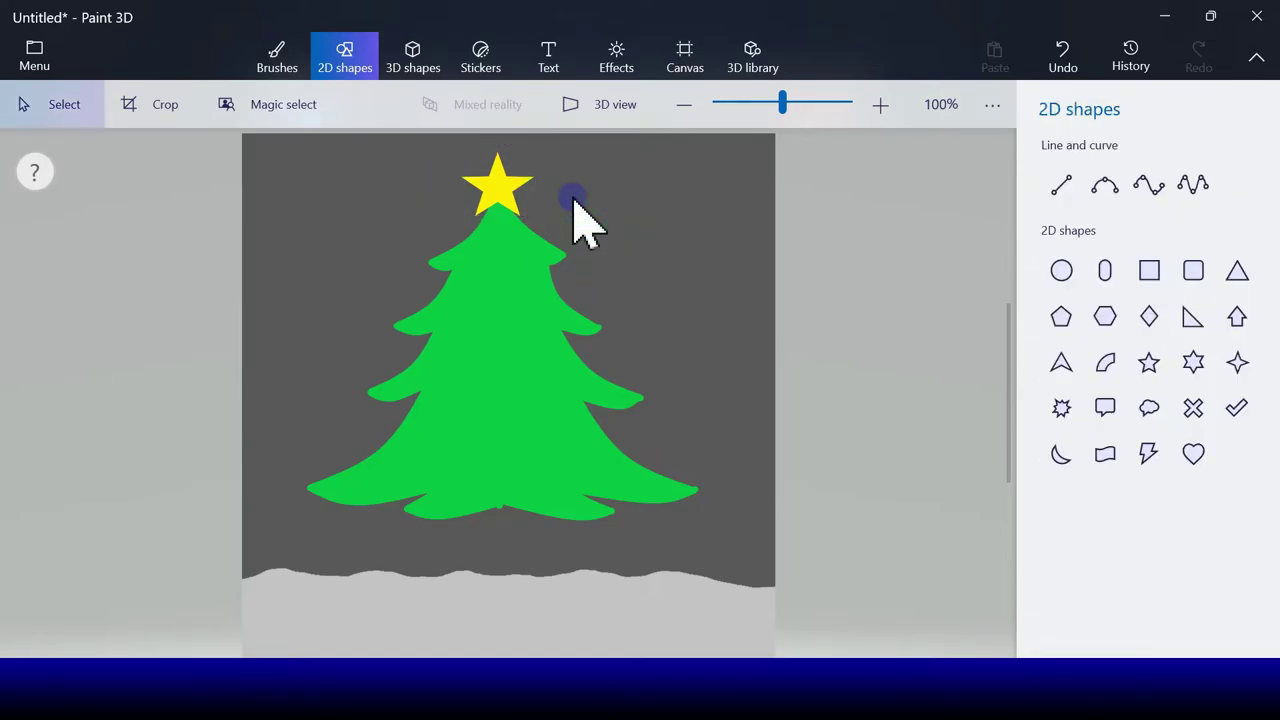
Draw a vertical brown line from the tree's base to the ground, slightly left of center, as the trunk's left side.
click(1063, 186)
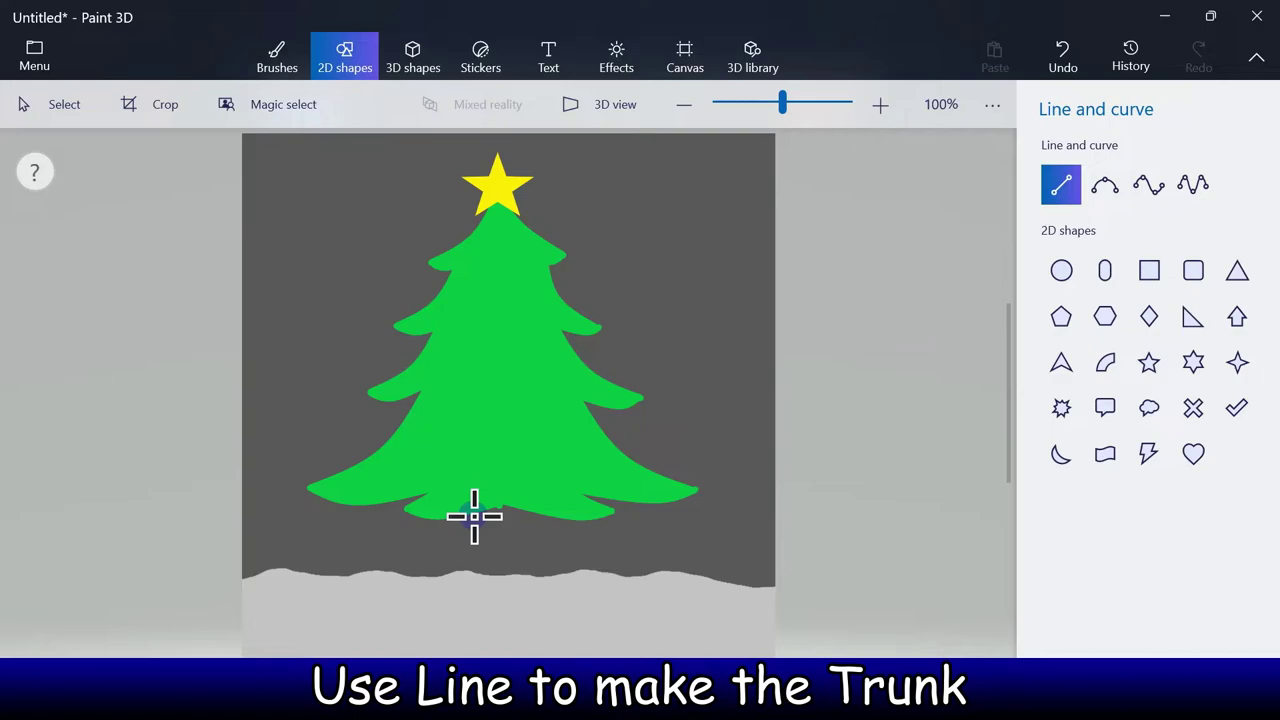
drag(474, 516, 473, 572)
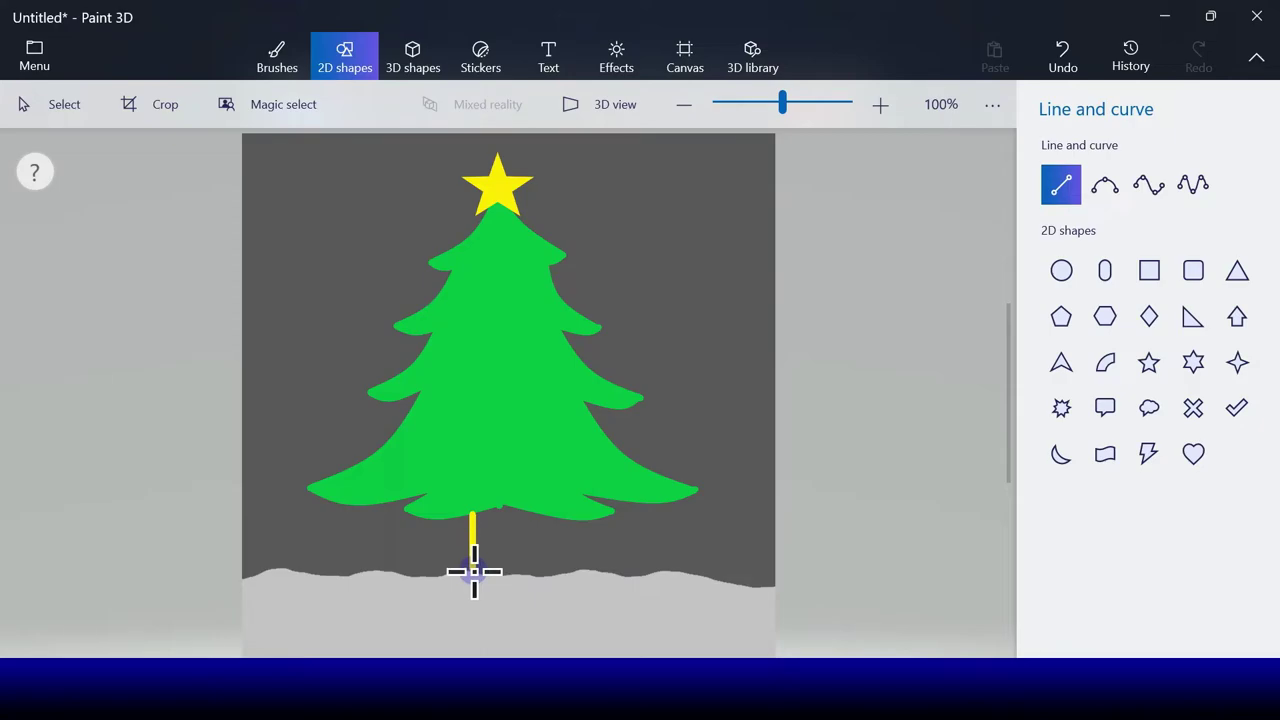
drag(474, 572, 473, 570)
click(1062, 203)
click(1155, 347)
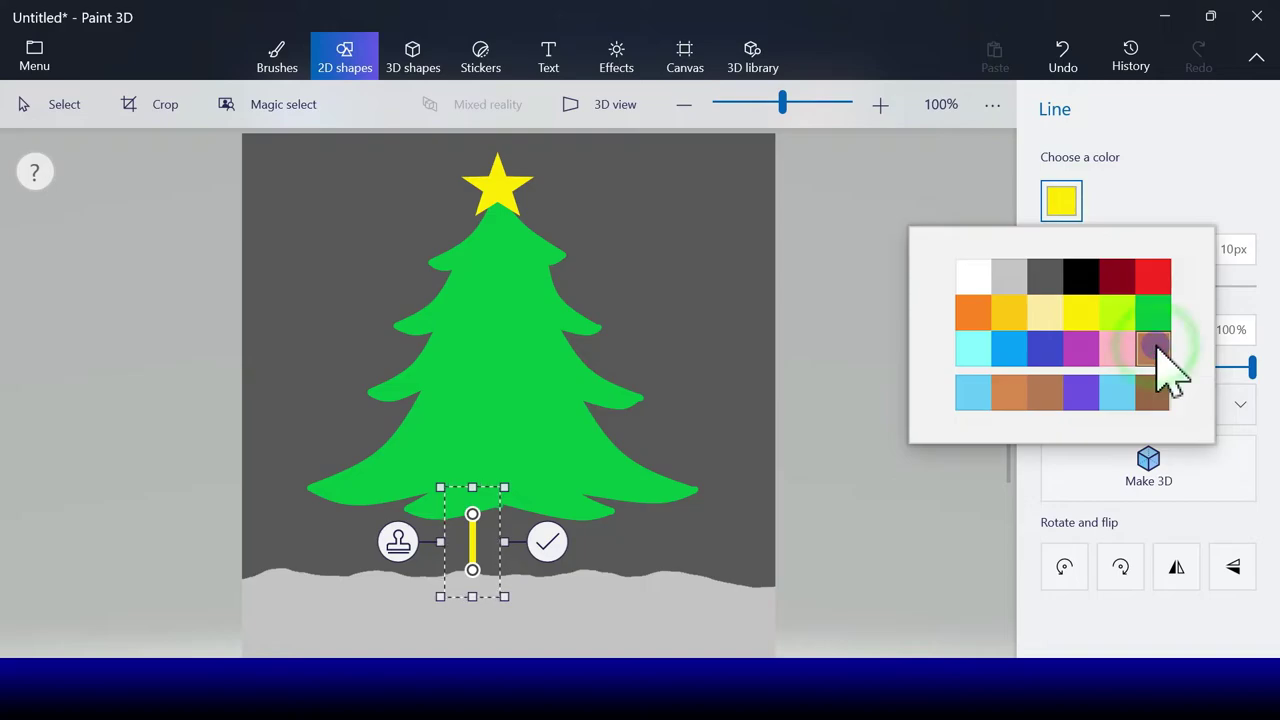
click(548, 543)
Draw a matching vertical brown line right of center, from the foliage to the ground, as the trunk's right side.
click(1062, 183)
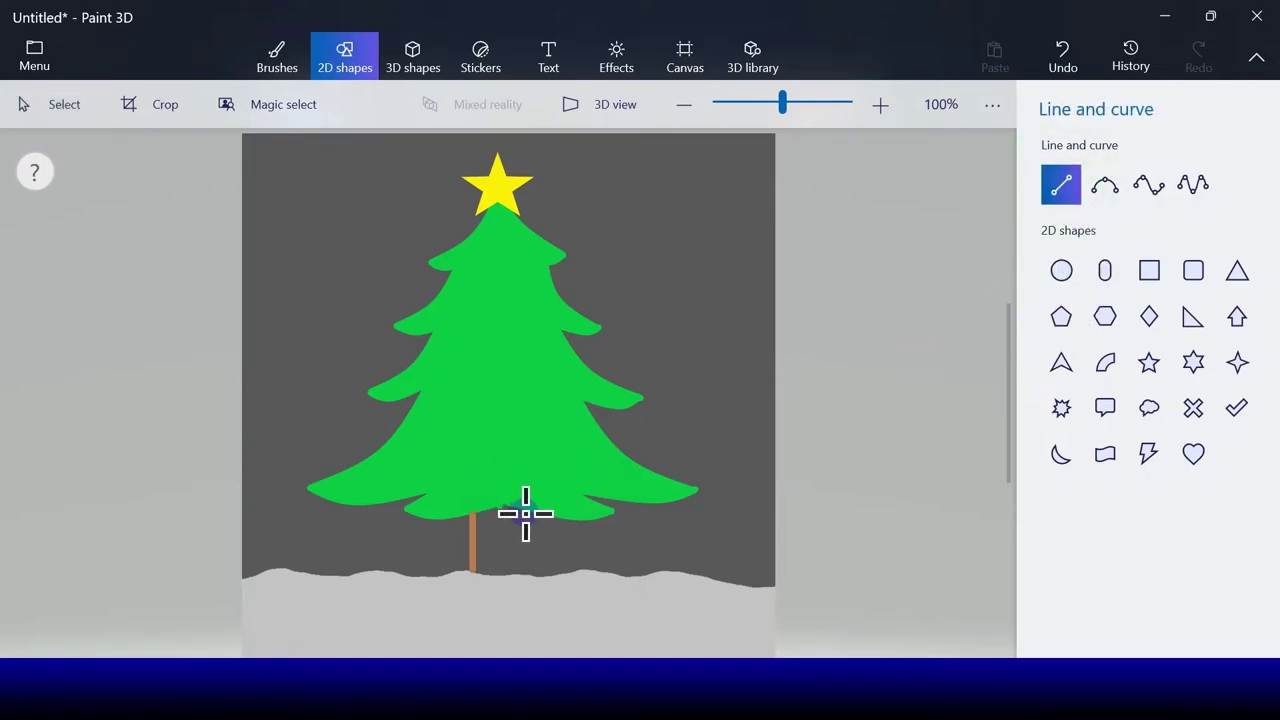
drag(526, 513, 526, 550)
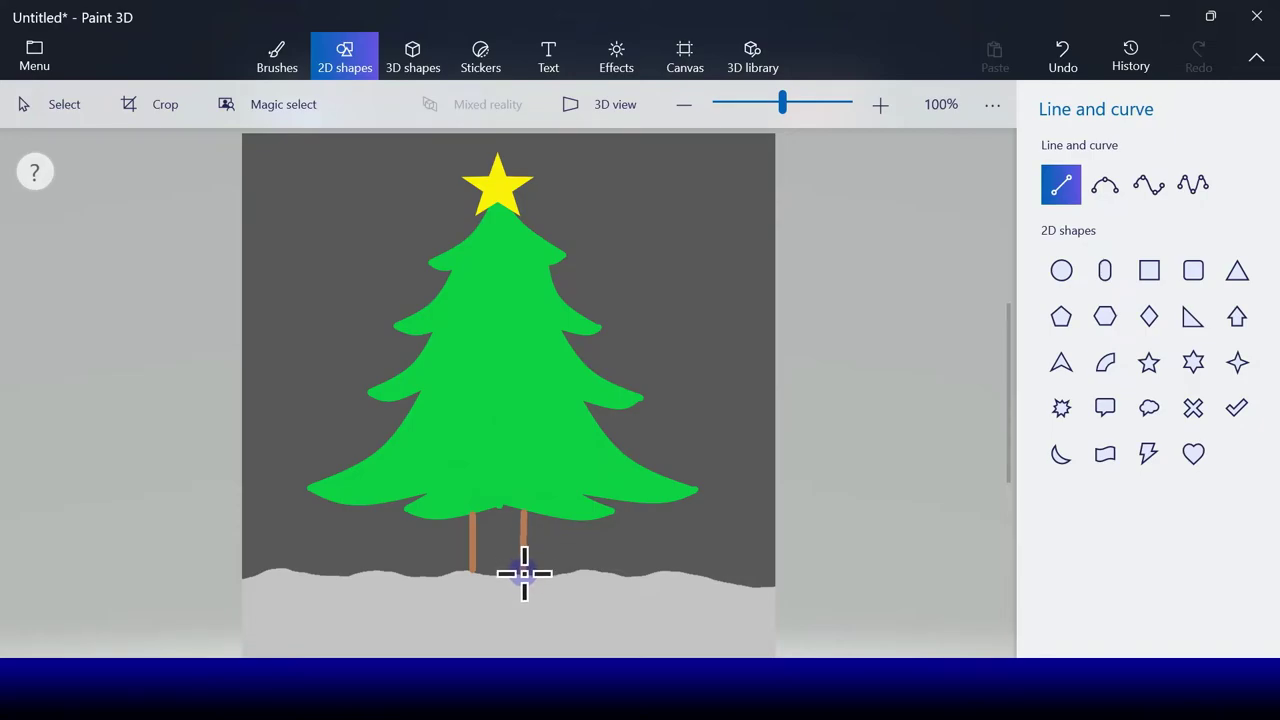
drag(524, 574, 524, 575)
click(603, 541)
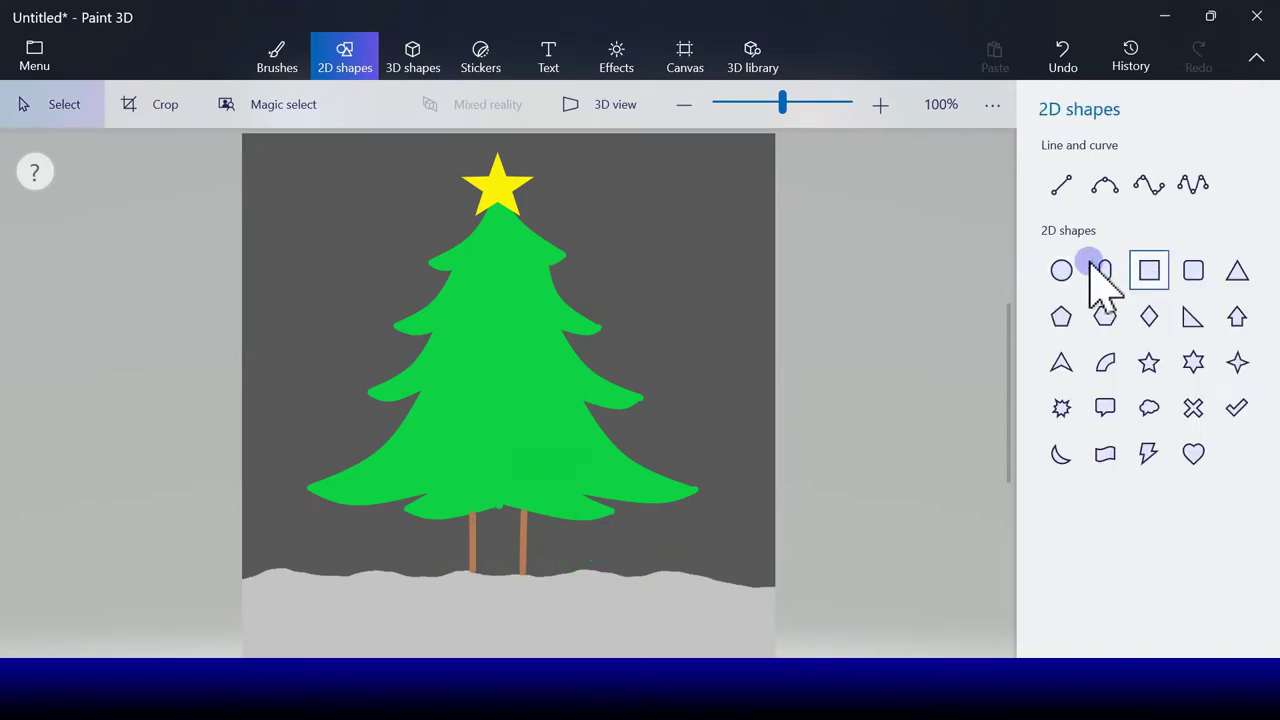
Draw a dark brown vertical bark line inside the unfilled trunk and stamp a copy of it slightly to the left.
click(1068, 186)
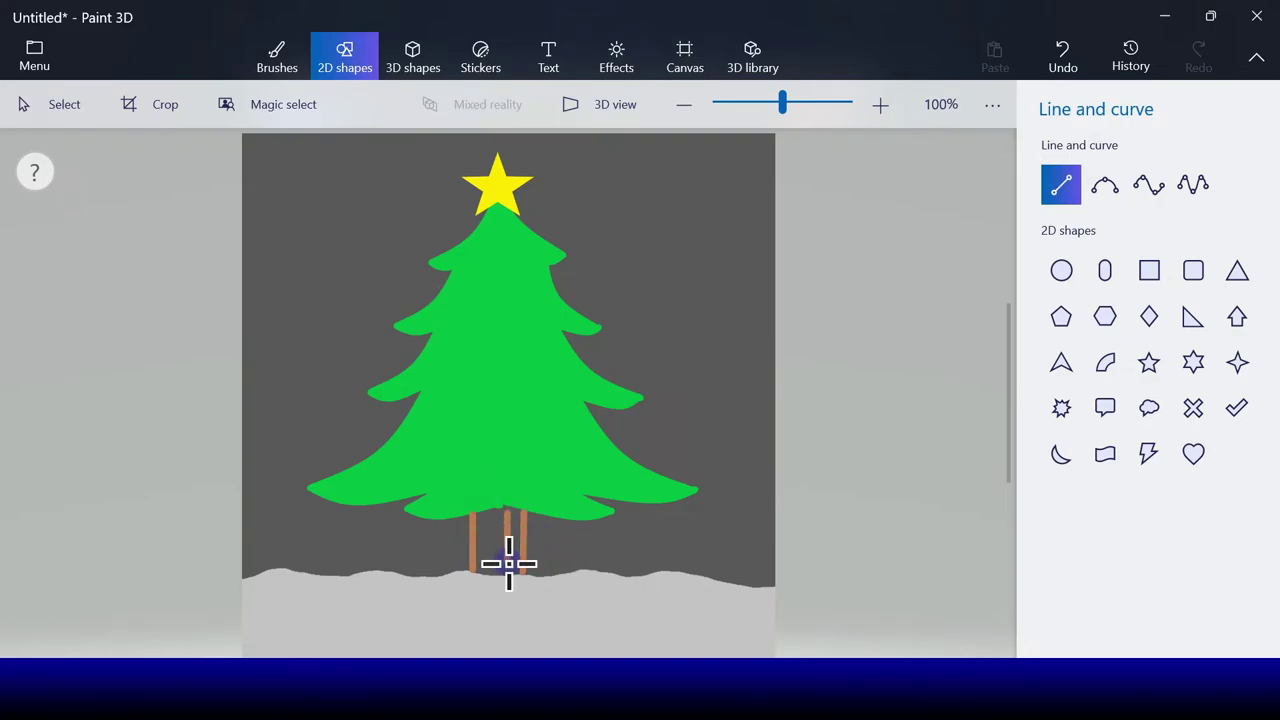
drag(509, 563, 502, 538)
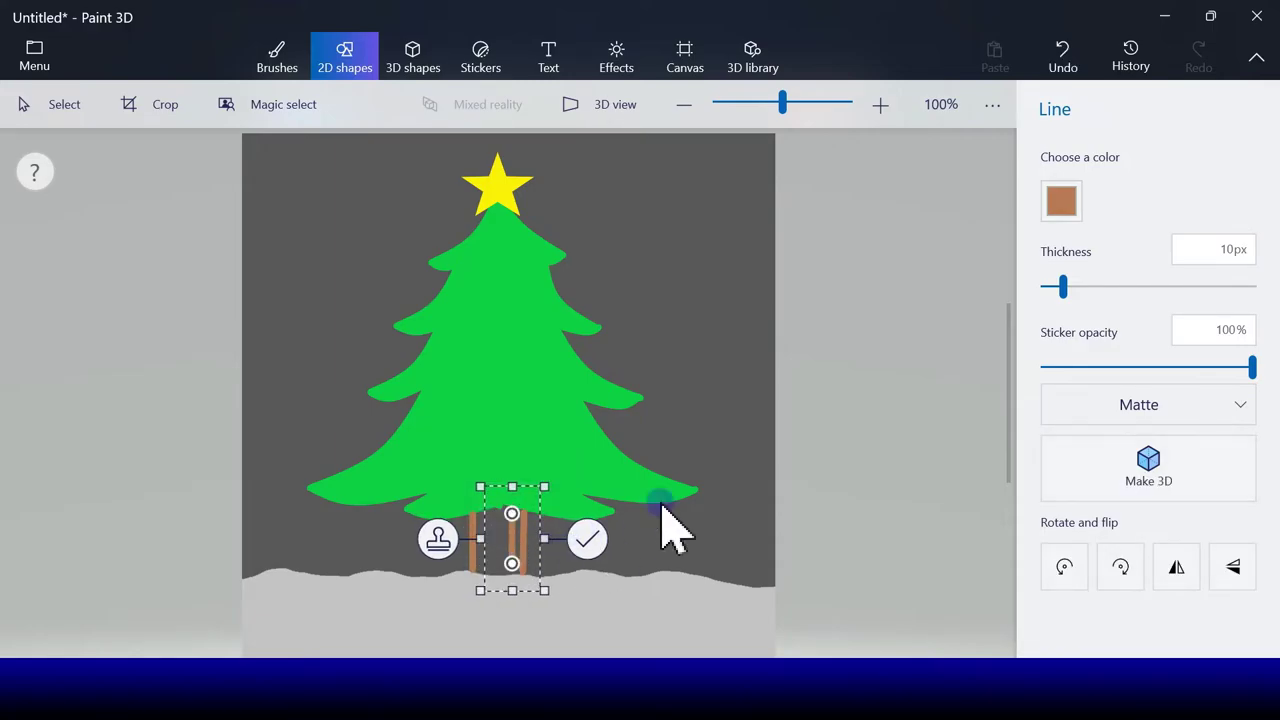
click(1068, 198)
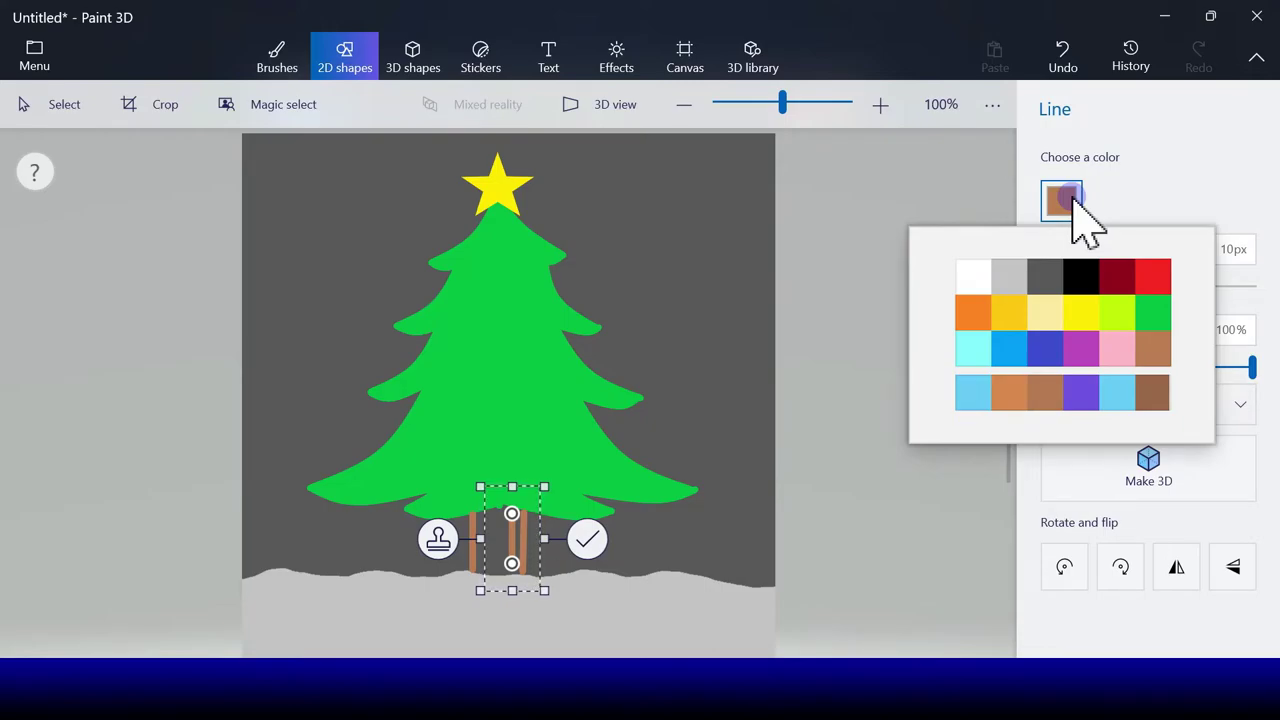
click(1150, 392)
click(481, 641)
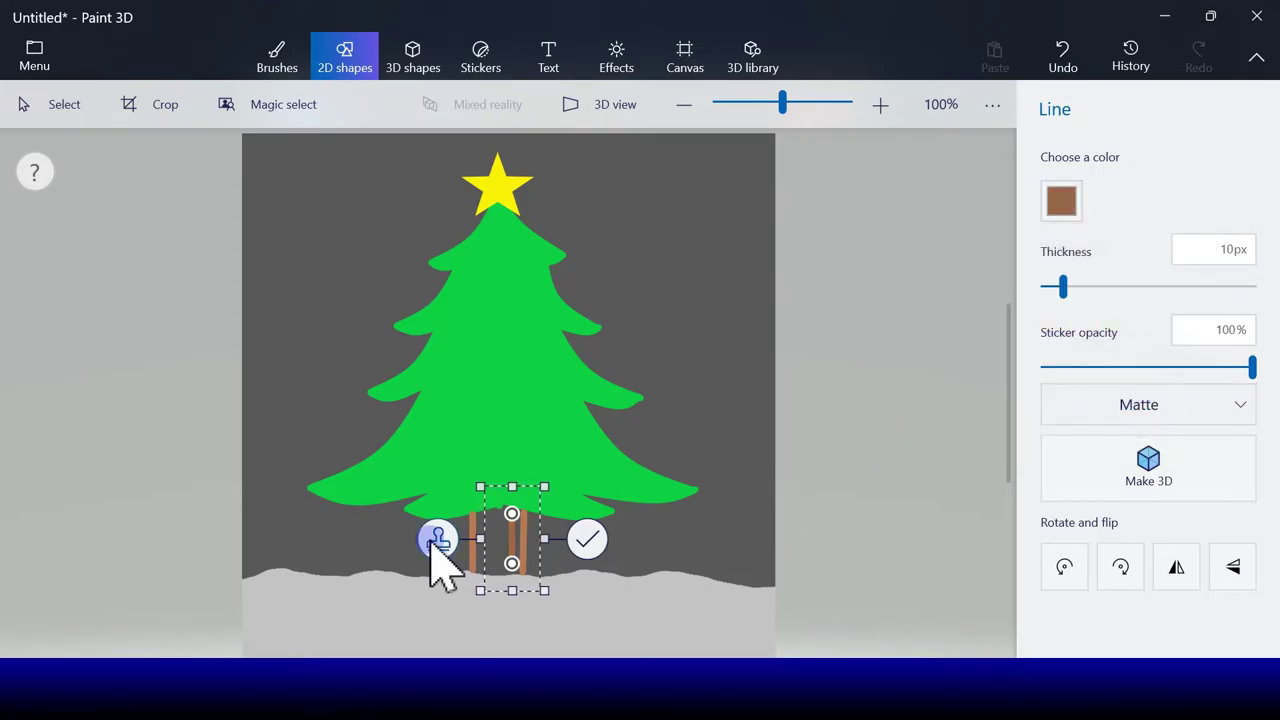
mouse_move(485, 542)
mouse_down()
mouse_move(495, 552)
mouse_move(497, 538)
mouse_up()
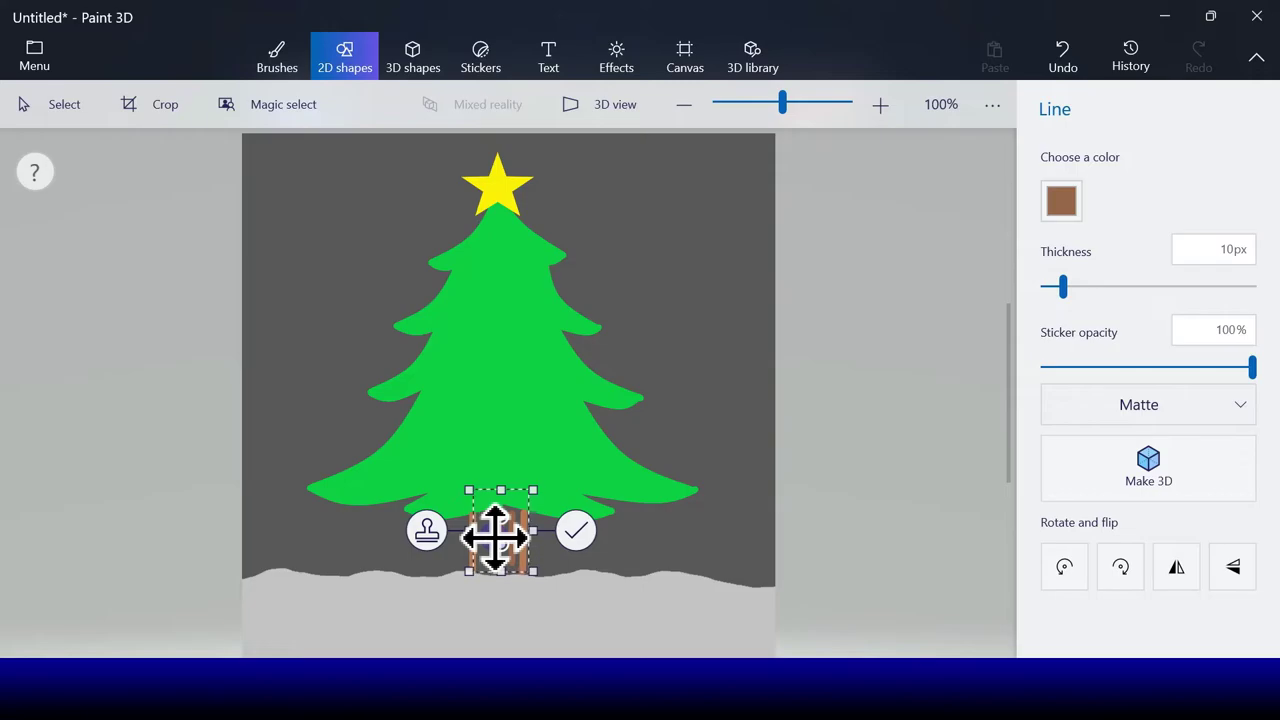
click(576, 531)
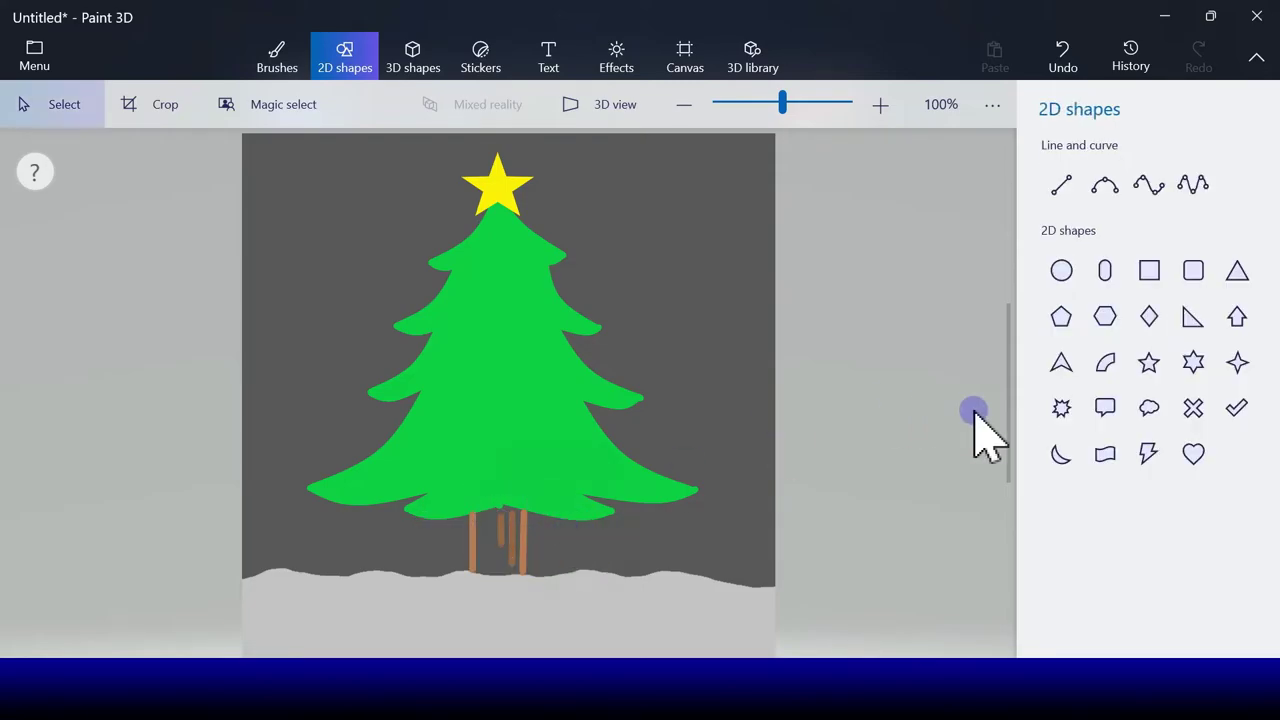
Fill the trunk between its two side lines with brown, undoing the first fill and filling it again.
click(282, 46)
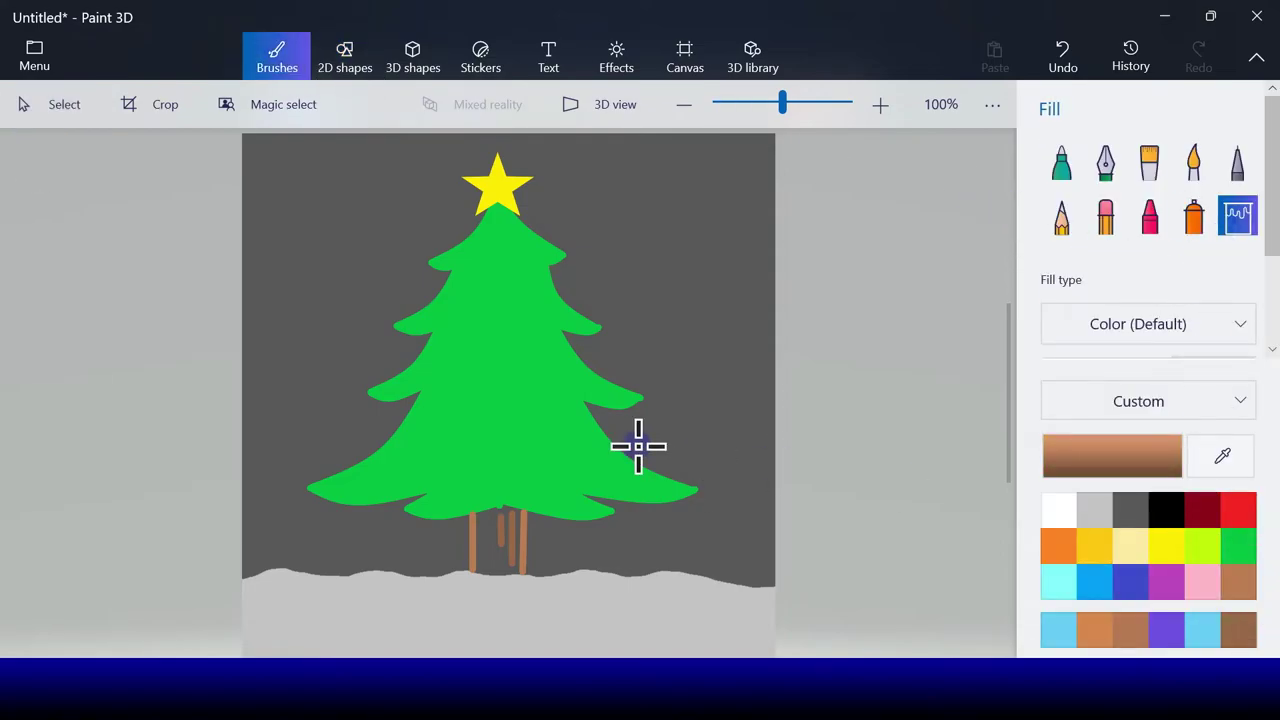
click(491, 557)
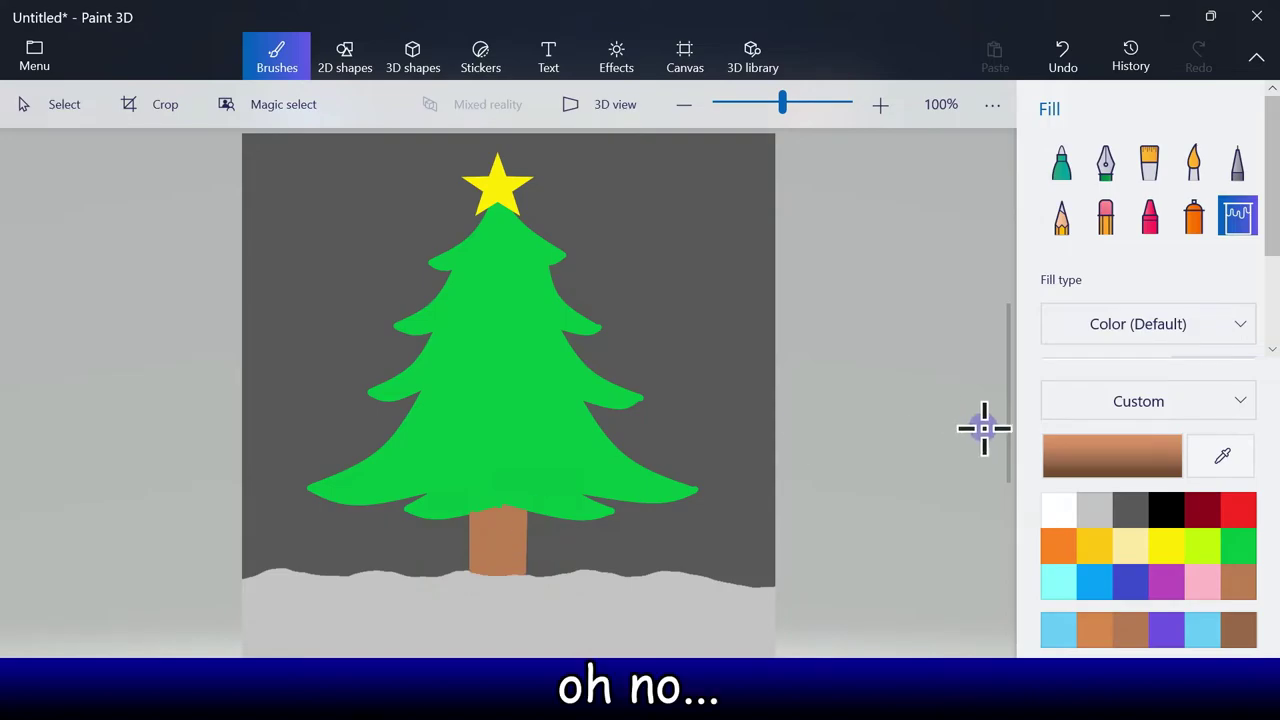
click(1060, 58)
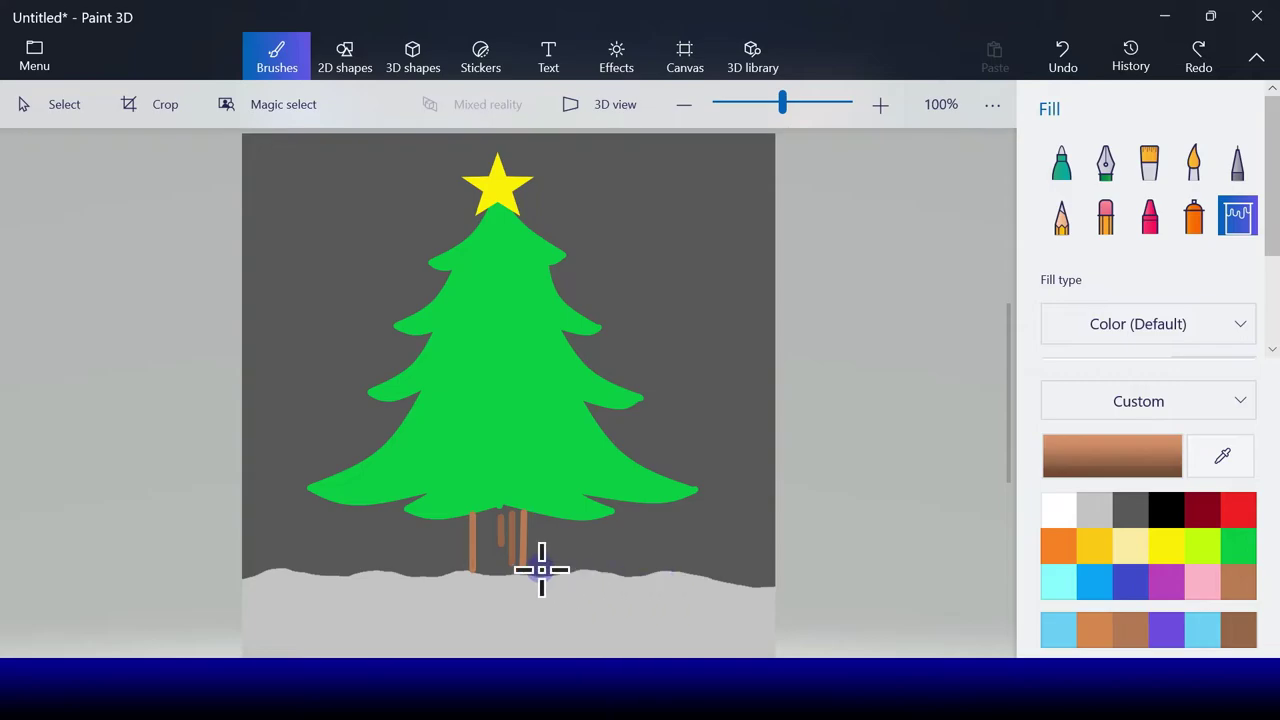
click(497, 562)
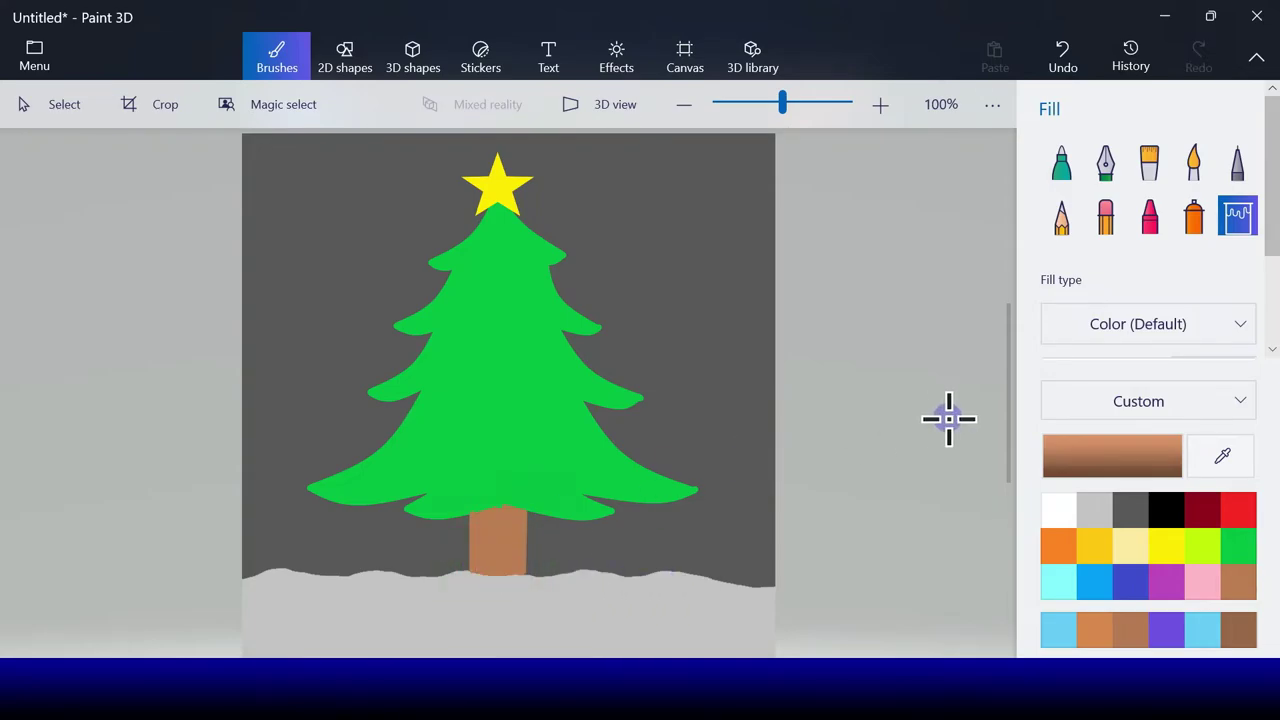
Draw two short vertical dark brown bark lines side by side on the filled trunk, at its middle and near its right edge.
click(350, 58)
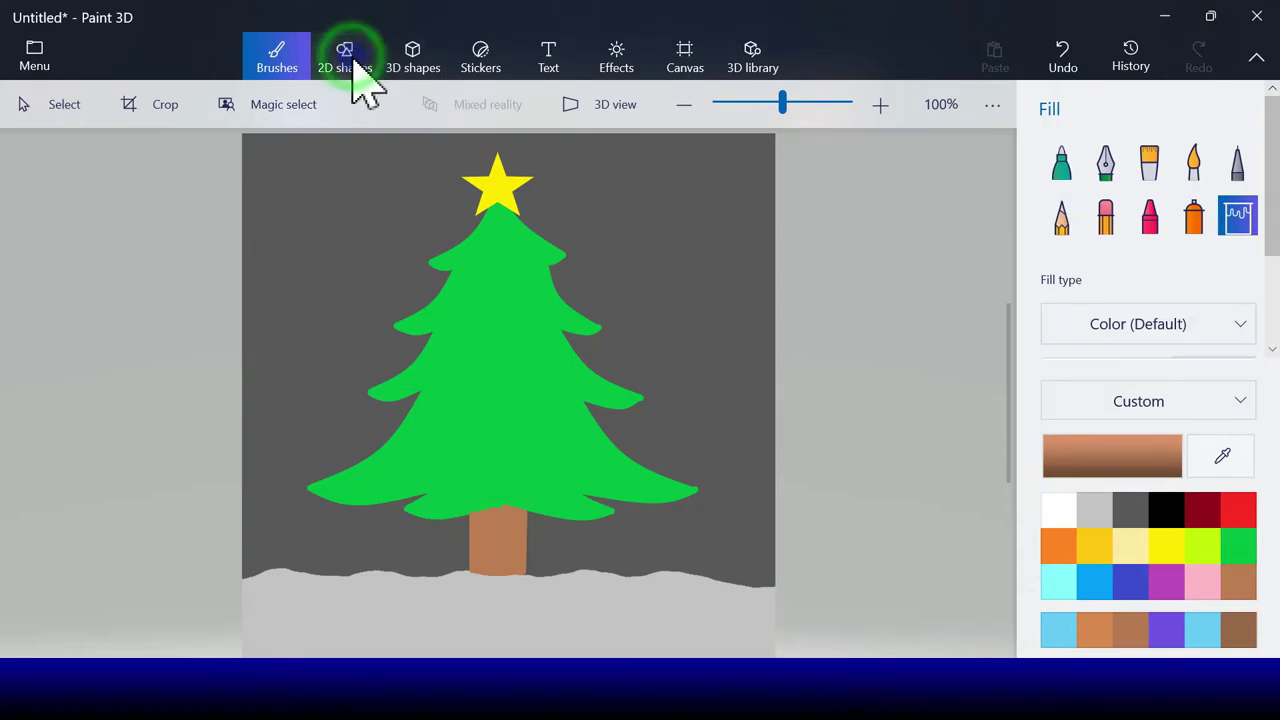
click(1066, 190)
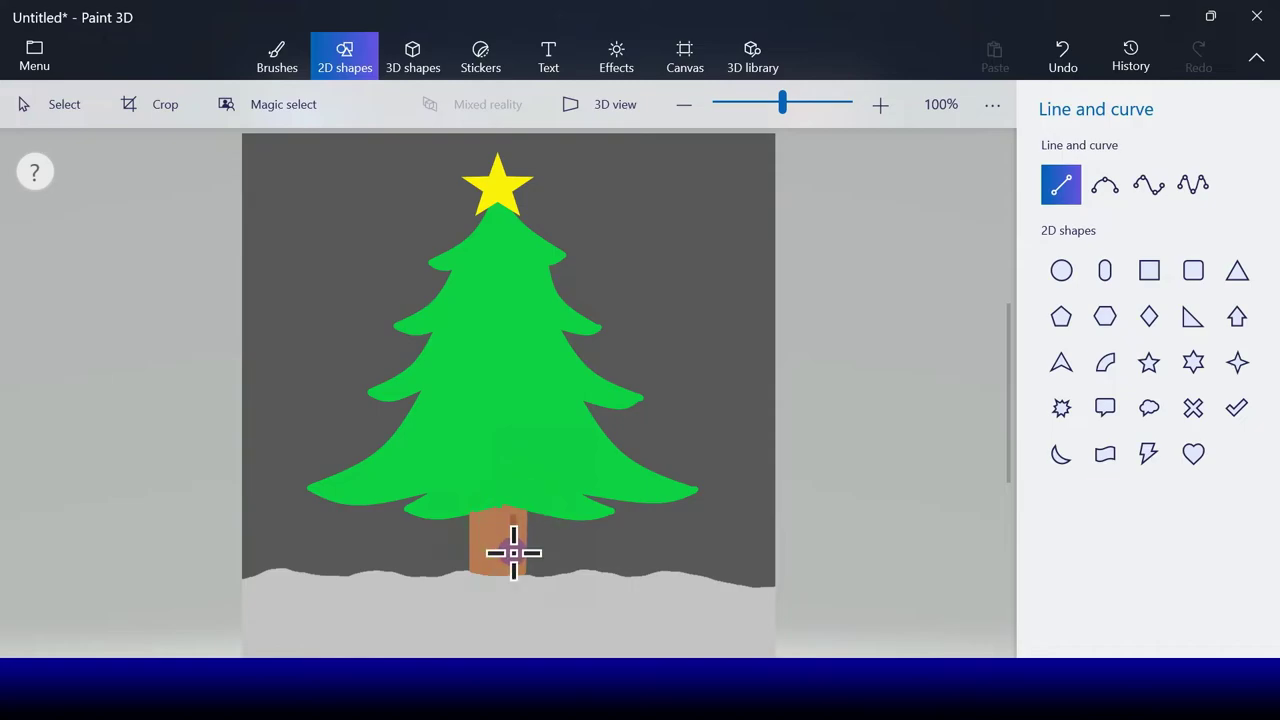
drag(515, 561, 513, 560)
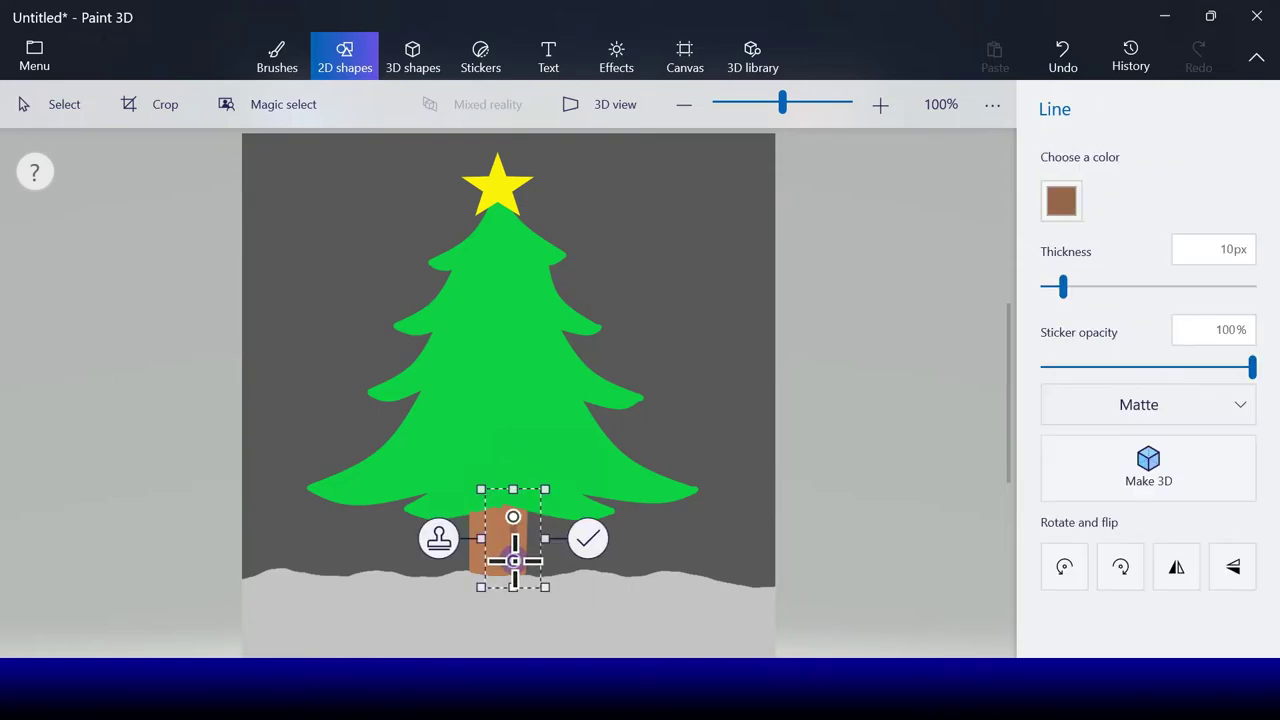
click(587, 542)
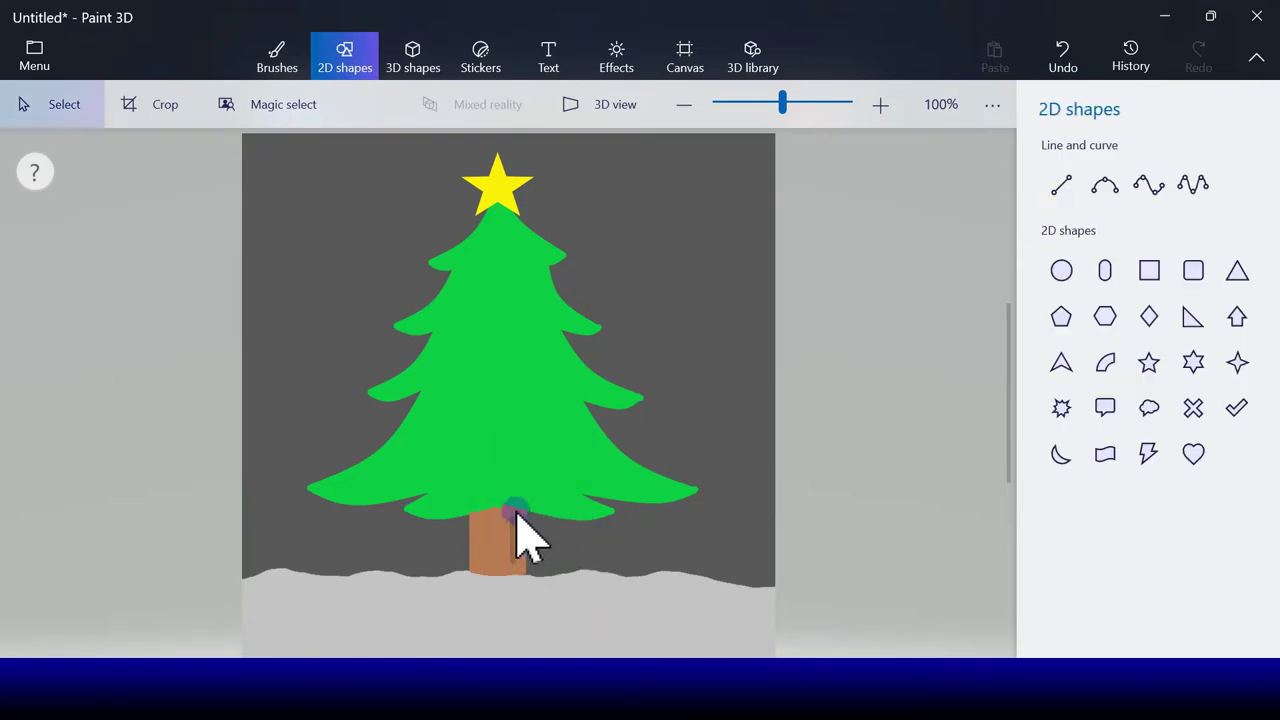
click(1058, 188)
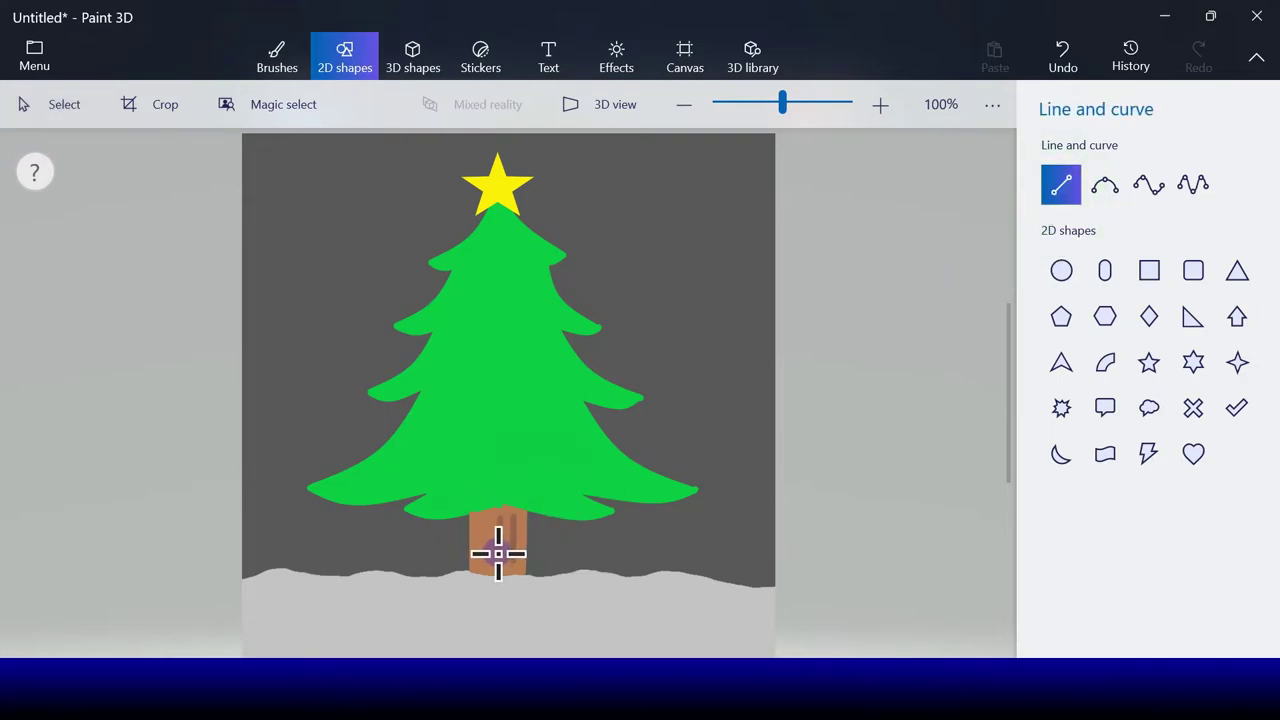
drag(502, 557, 500, 519)
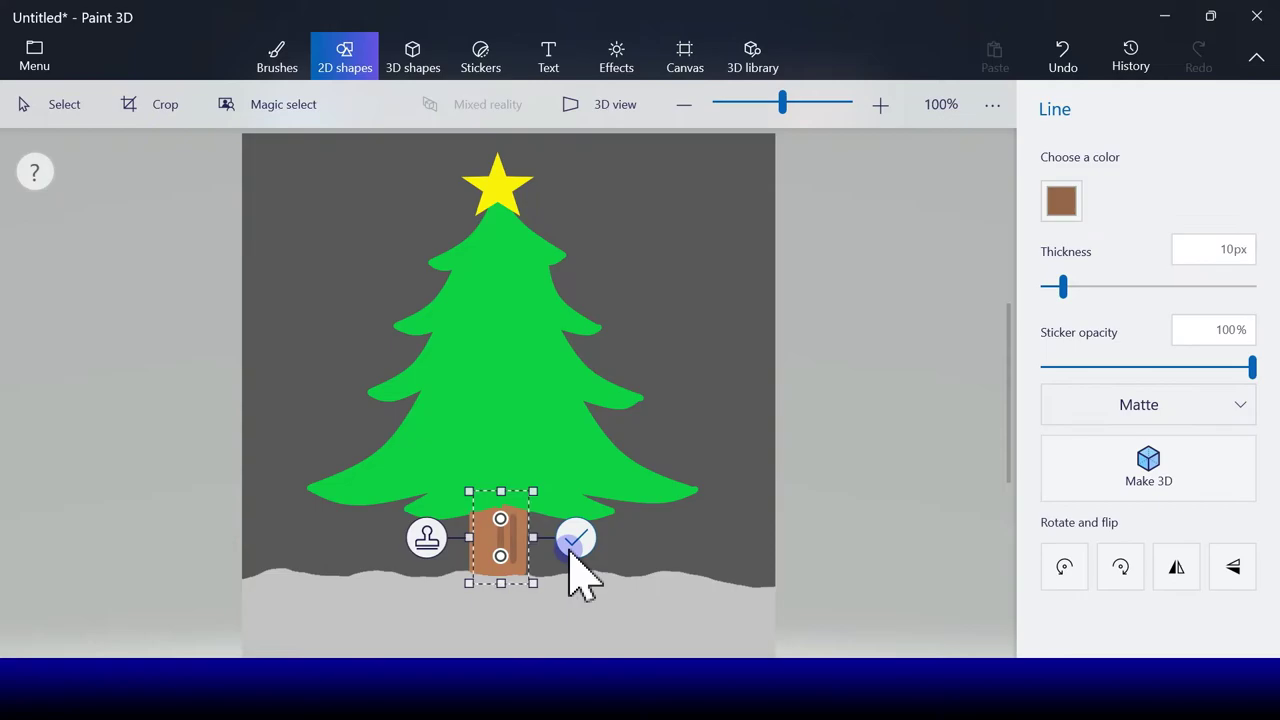
click(575, 540)
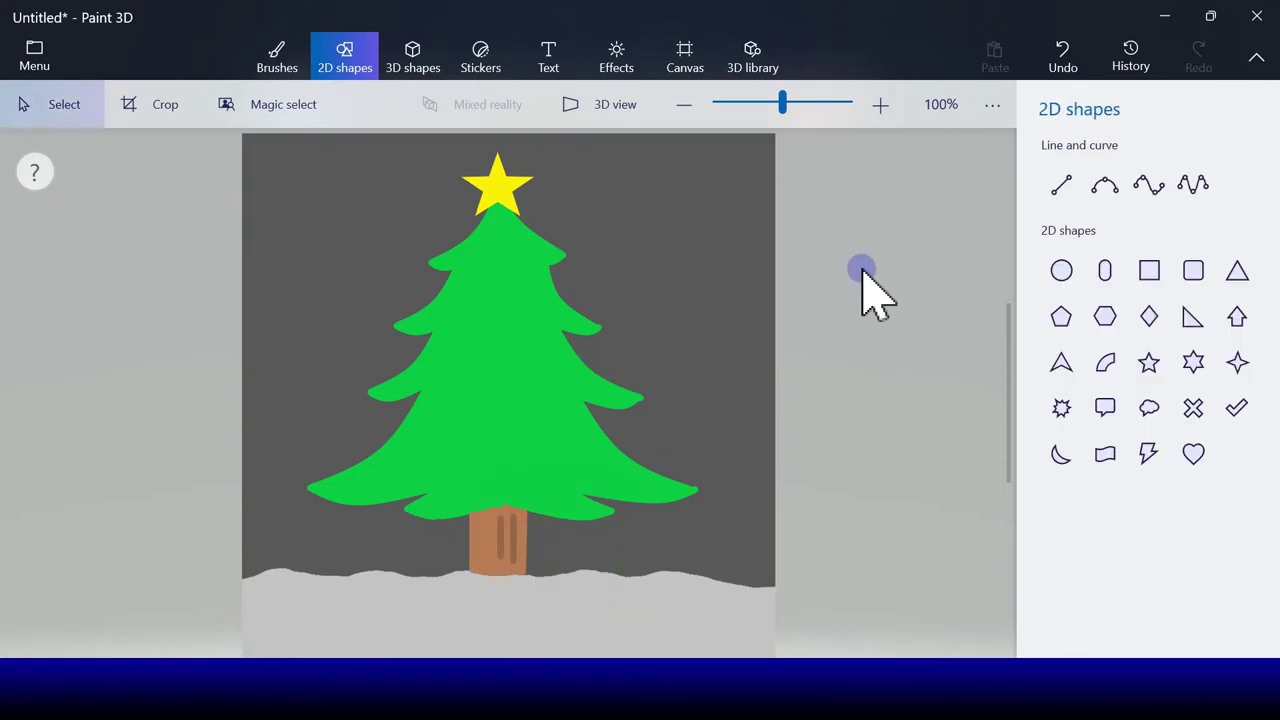
Draw a lime green three-point curve sagging across the tree's top tier, sloping down to the right, as the first garland.
click(1052, 273)
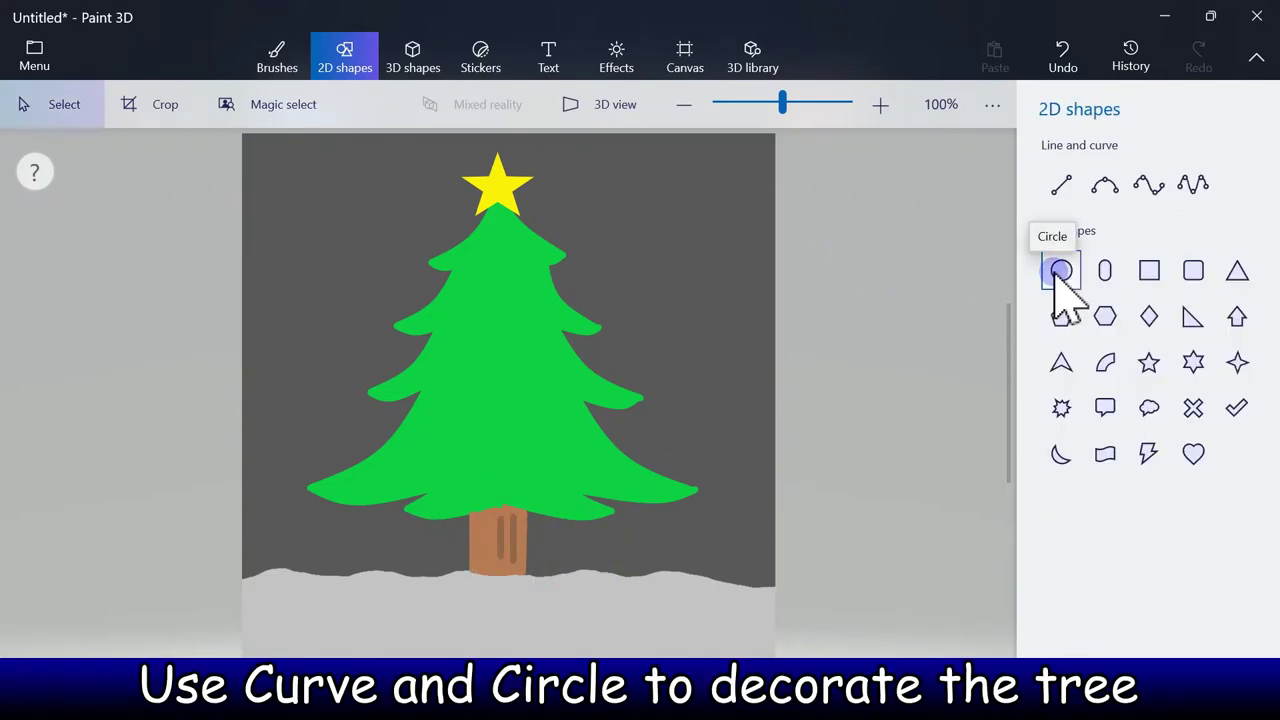
click(1106, 190)
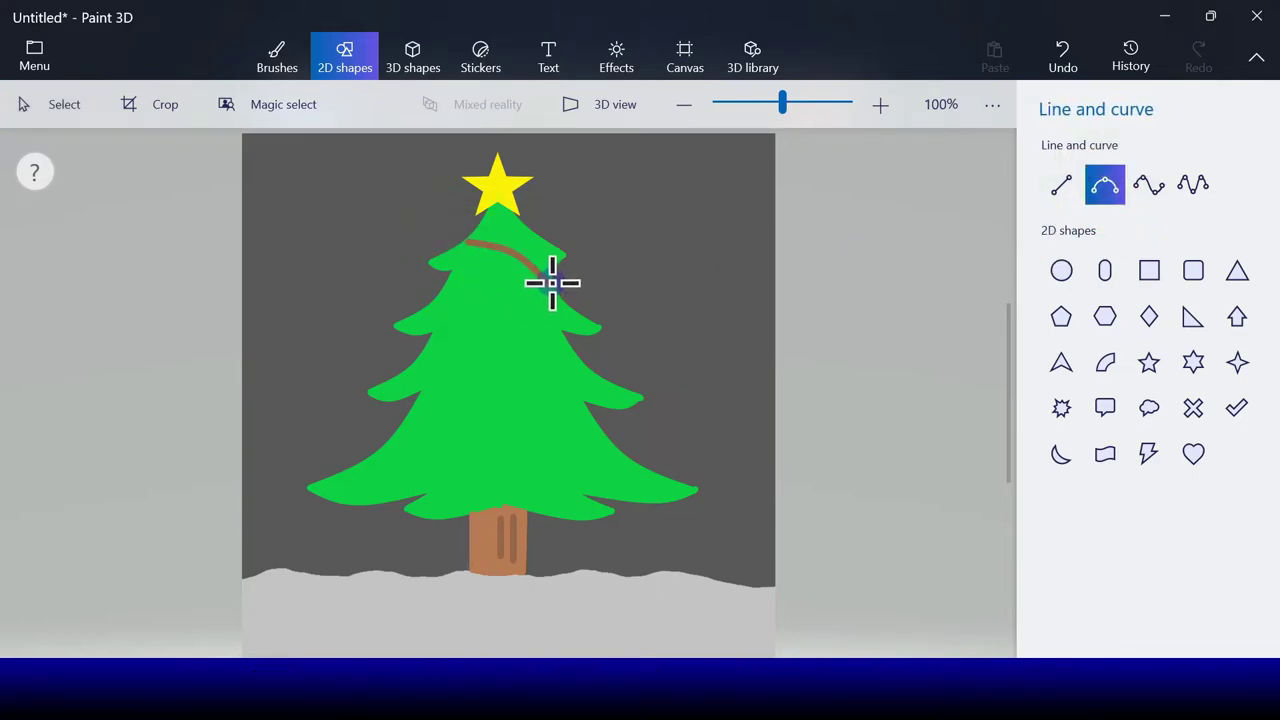
drag(545, 274, 543, 273)
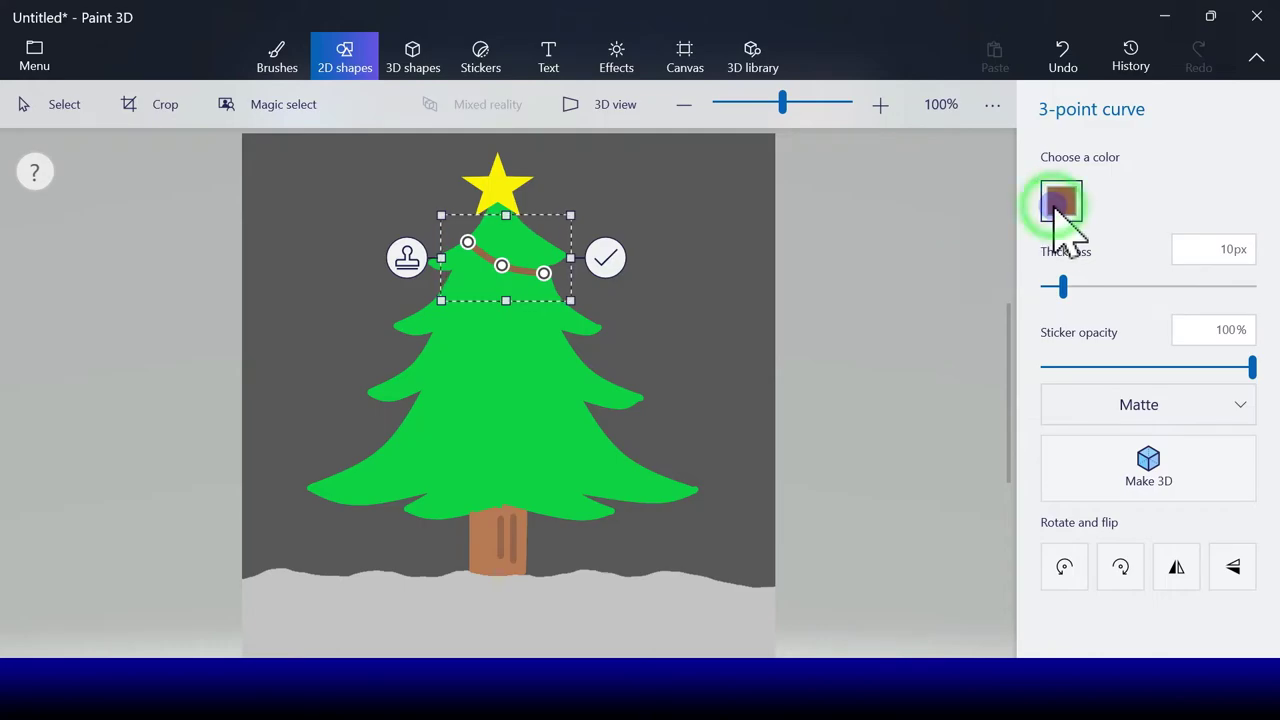
click(1060, 202)
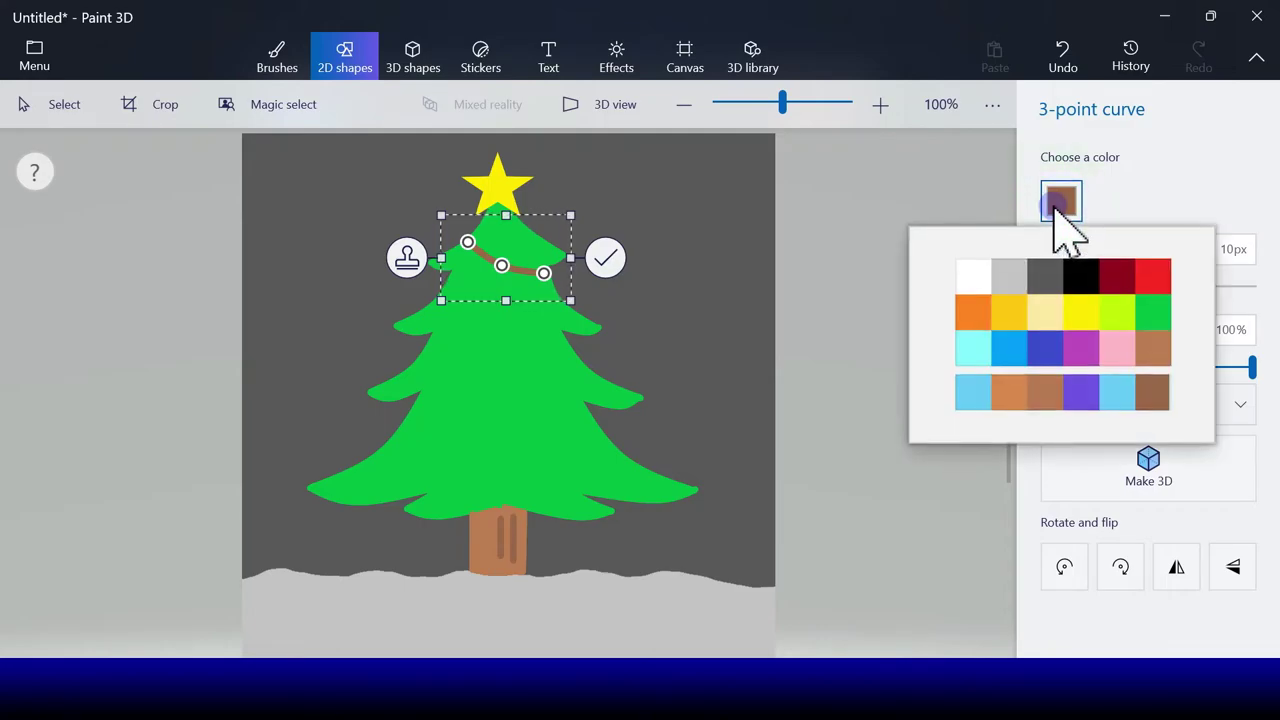
click(1116, 313)
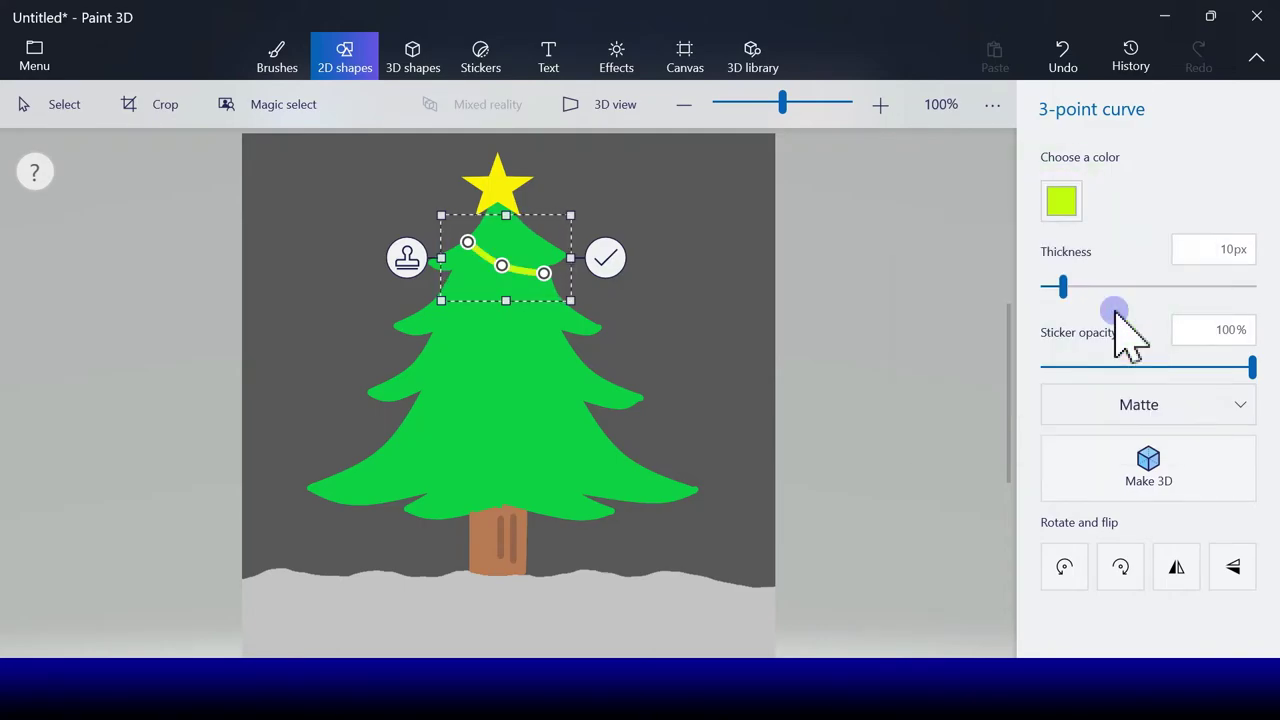
click(612, 262)
Draw a second lime three-point curve across the second tier, sagging from its left edge down to its right edge.
click(1105, 188)
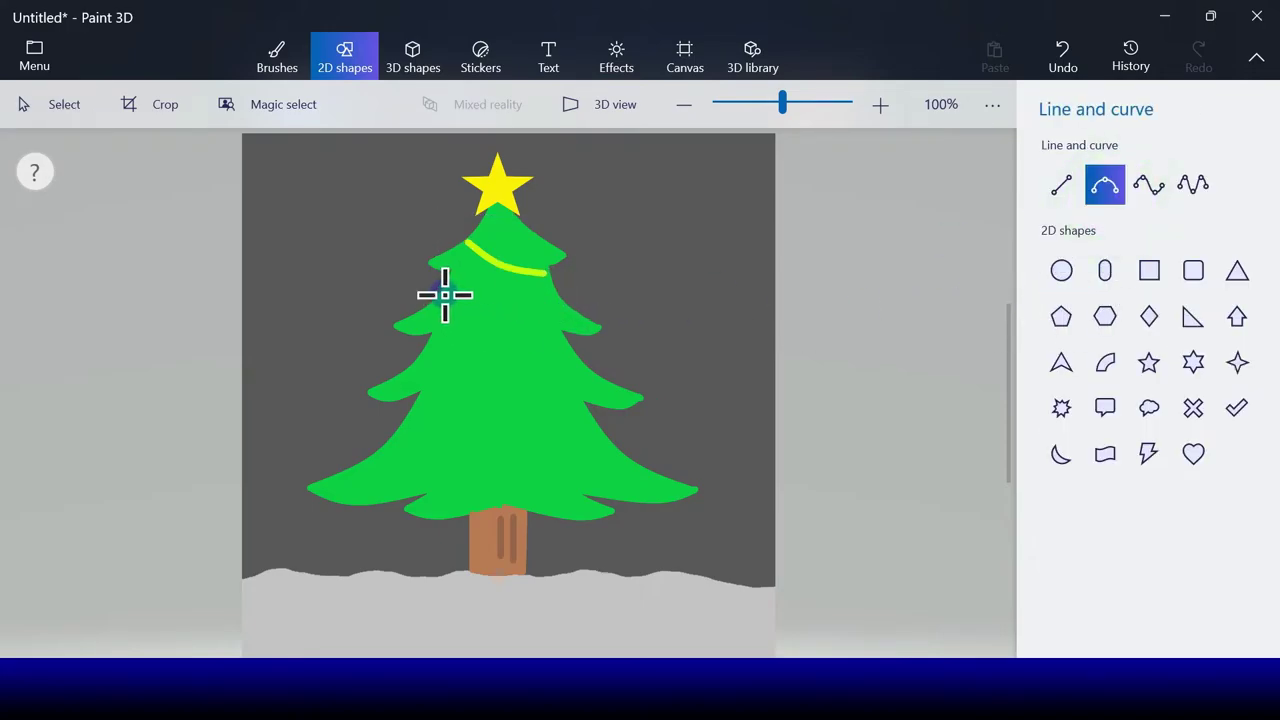
drag(575, 360, 495, 336)
click(637, 324)
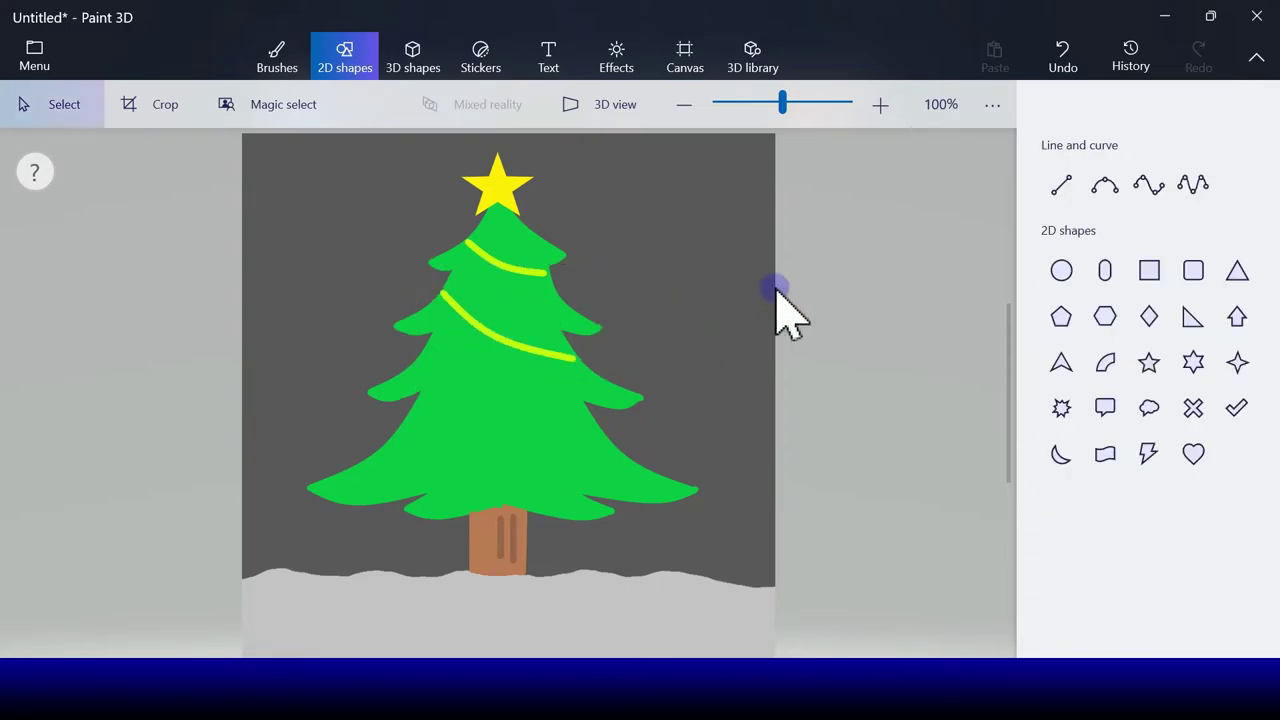
Draw a third lime curve across the third tier and bend its middle downward to match the garlands above.
click(1105, 186)
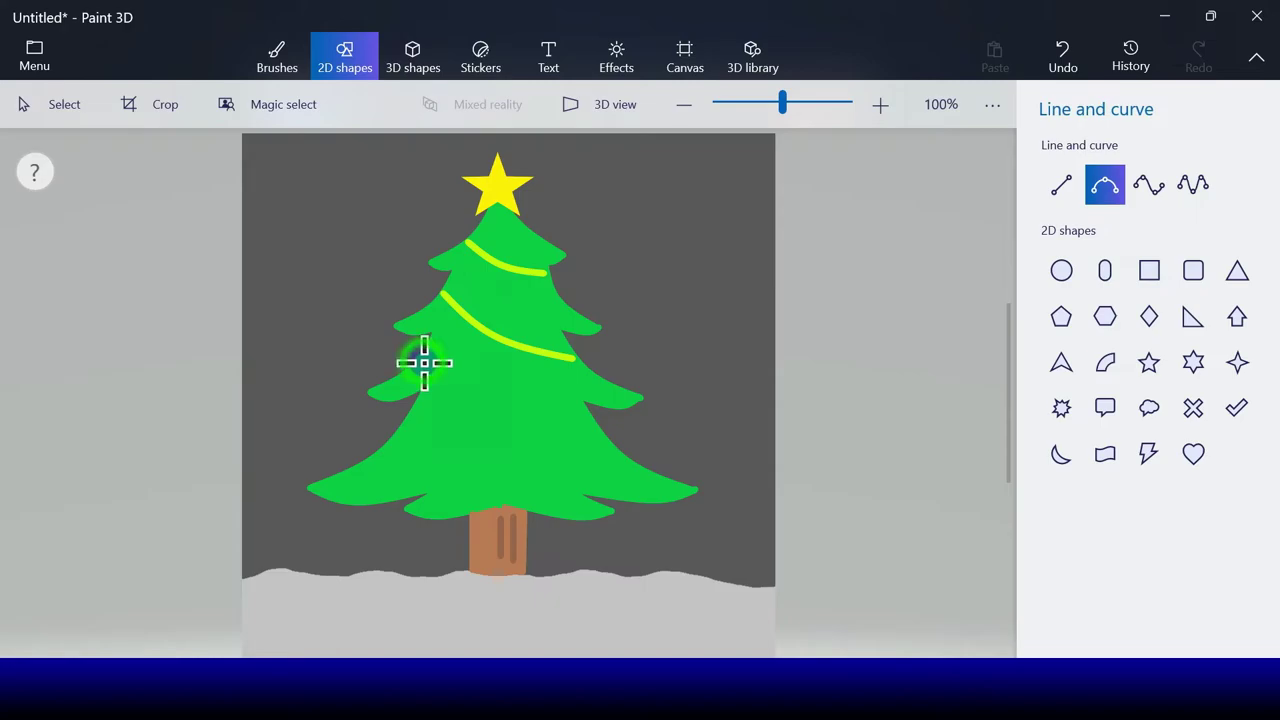
drag(596, 432, 597, 431)
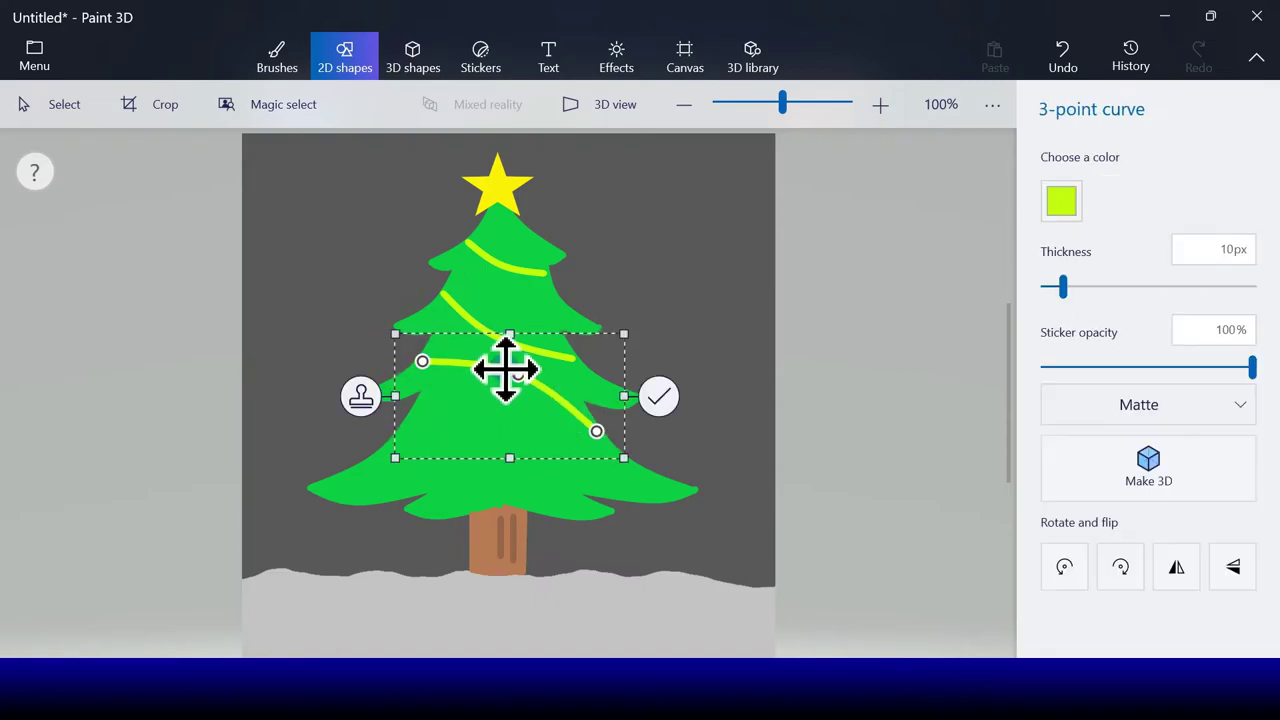
drag(495, 397, 493, 409)
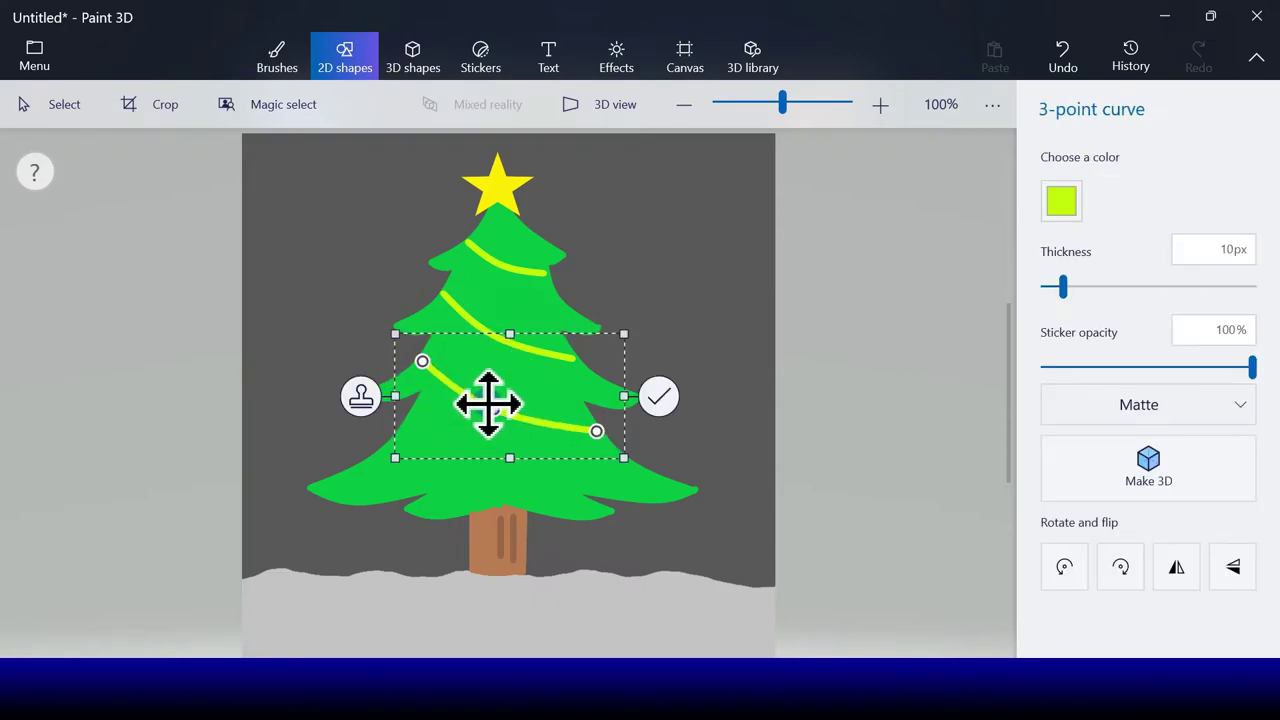
click(658, 397)
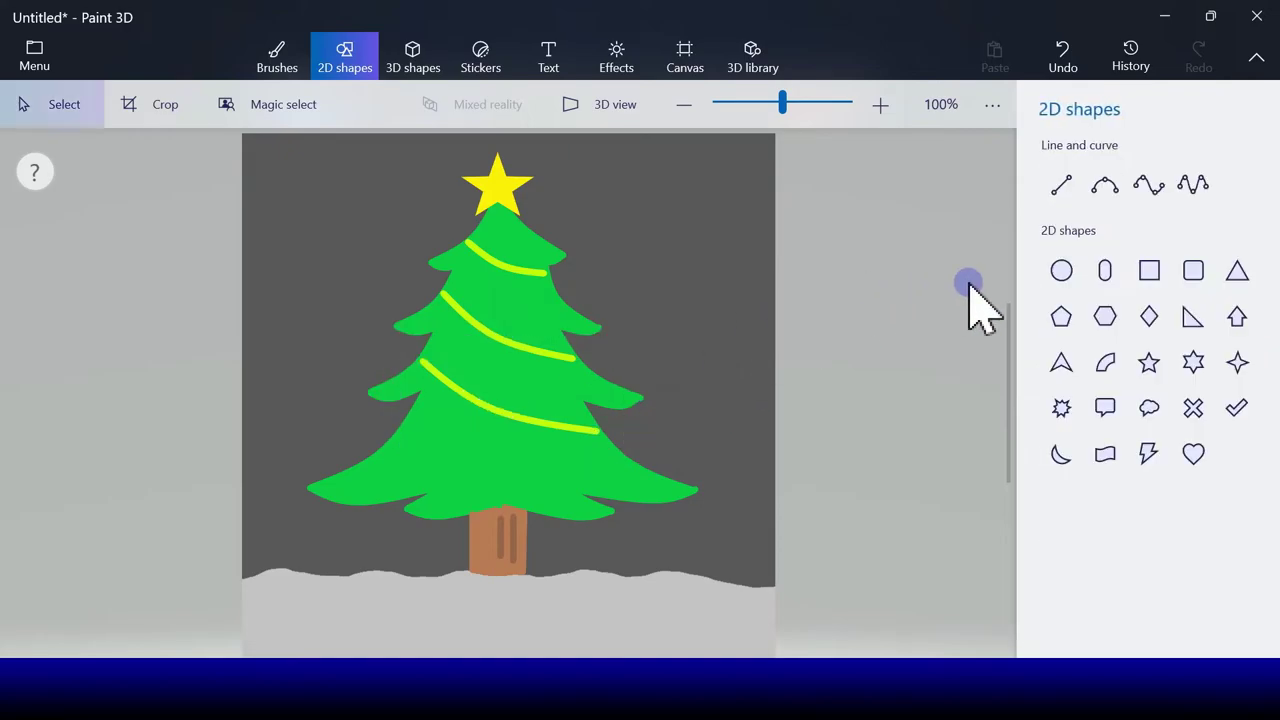
Draw a fourth lime curve across the bottom tier, sagging from its upper left edge toward the lower right branches.
click(1105, 186)
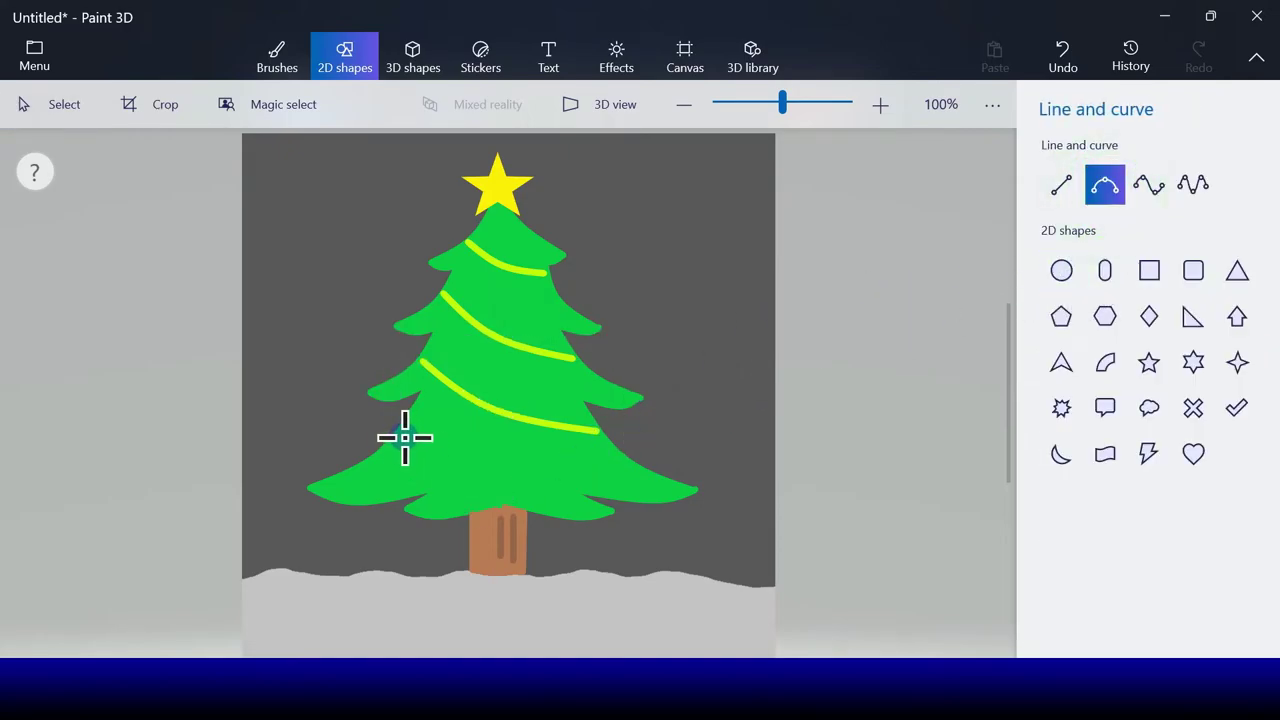
drag(463, 463, 579, 489)
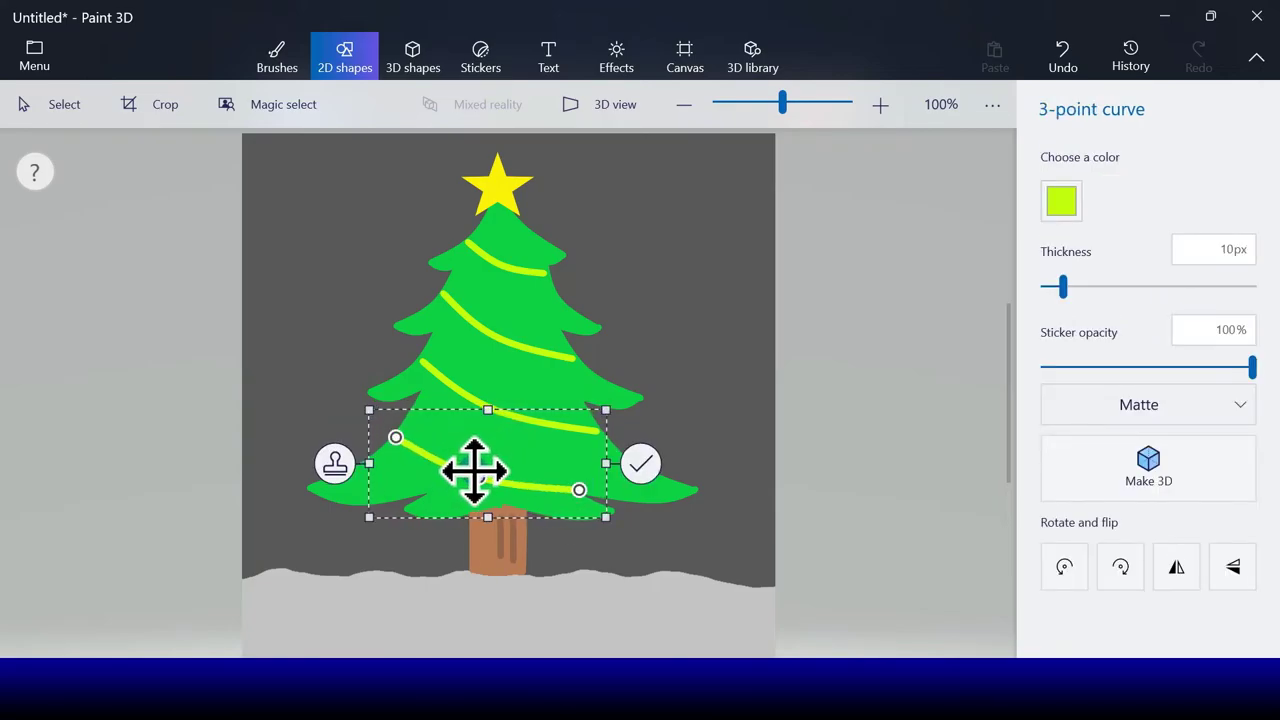
click(650, 463)
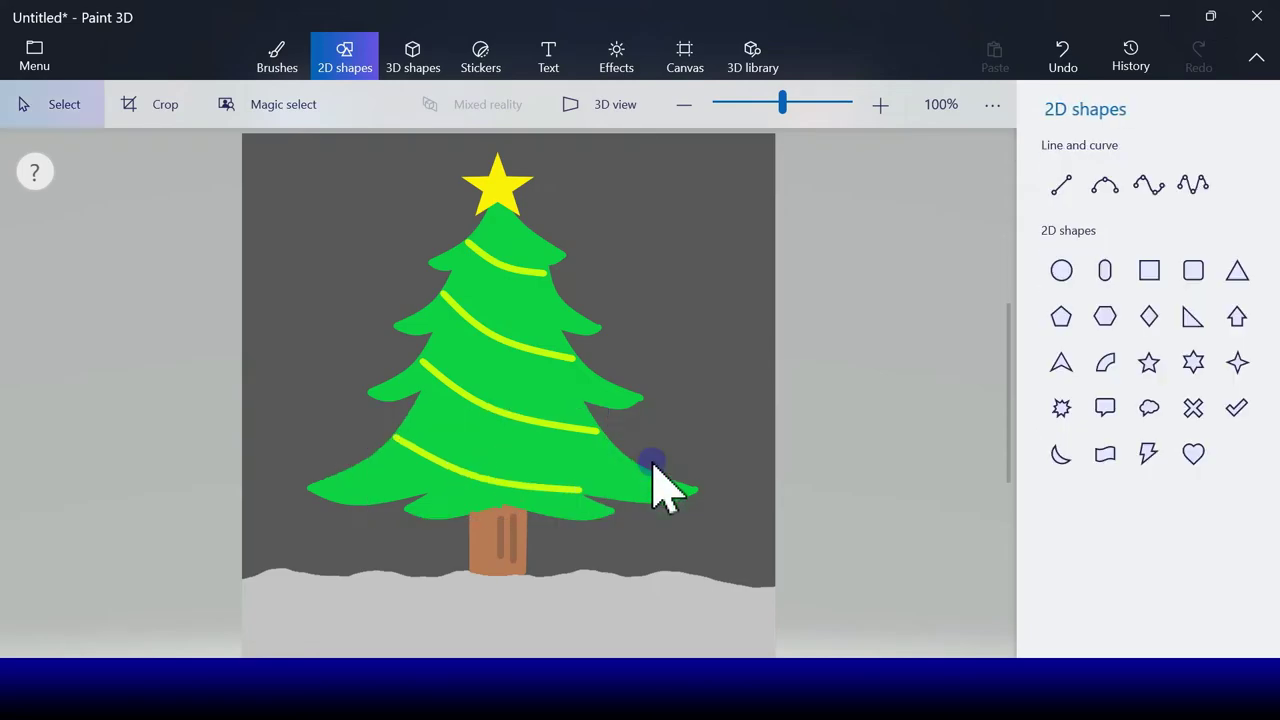
Draw a small circle with red fill and red outline at the right tip of the tree's top tier.
click(1061, 272)
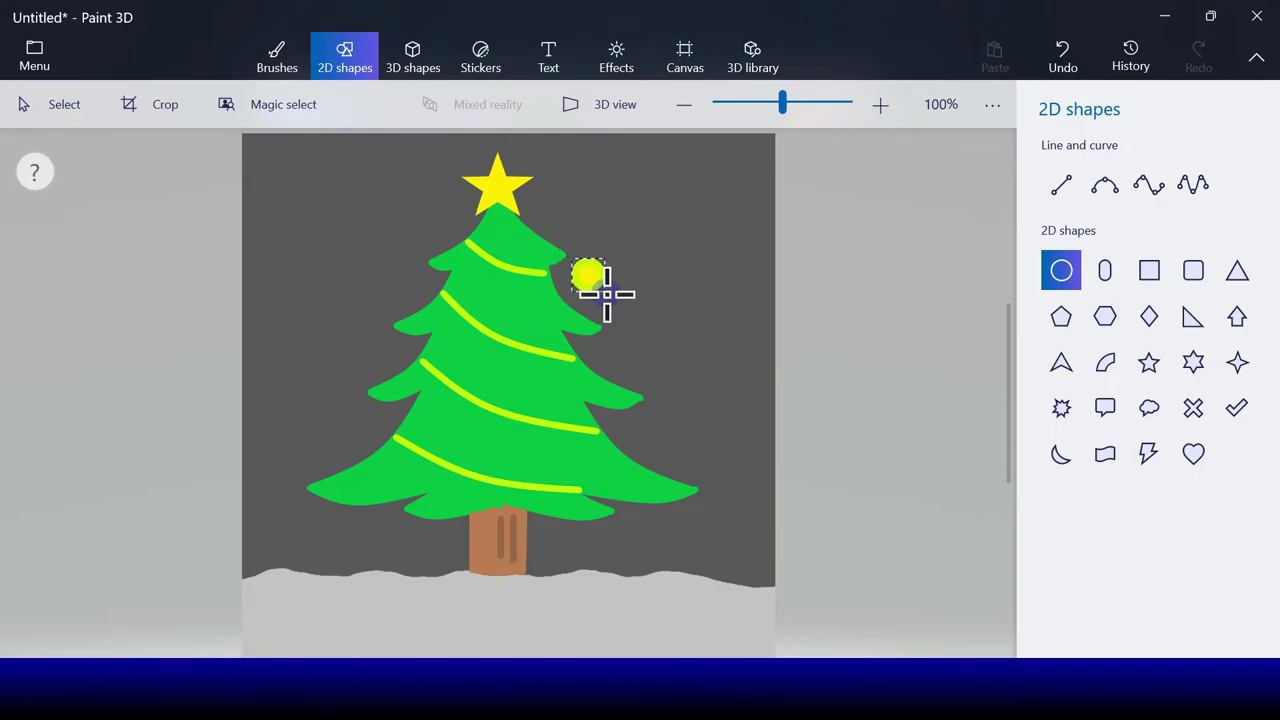
drag(603, 287, 577, 268)
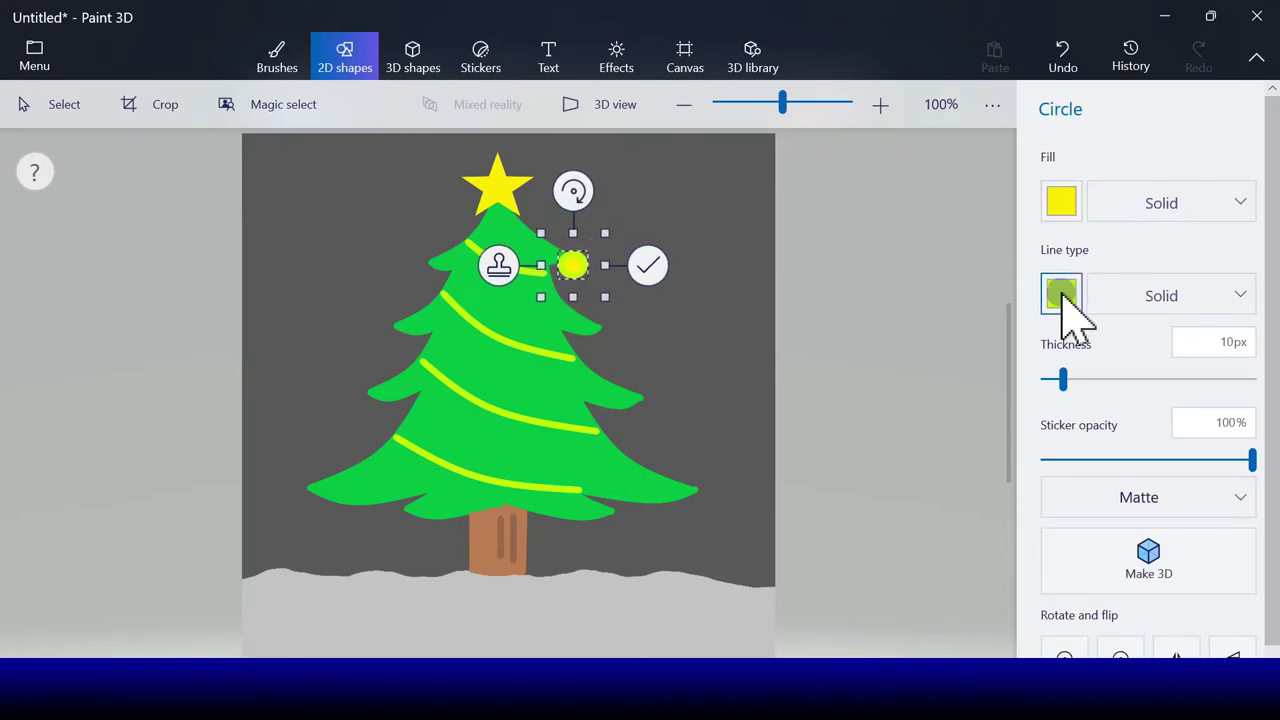
click(1062, 293)
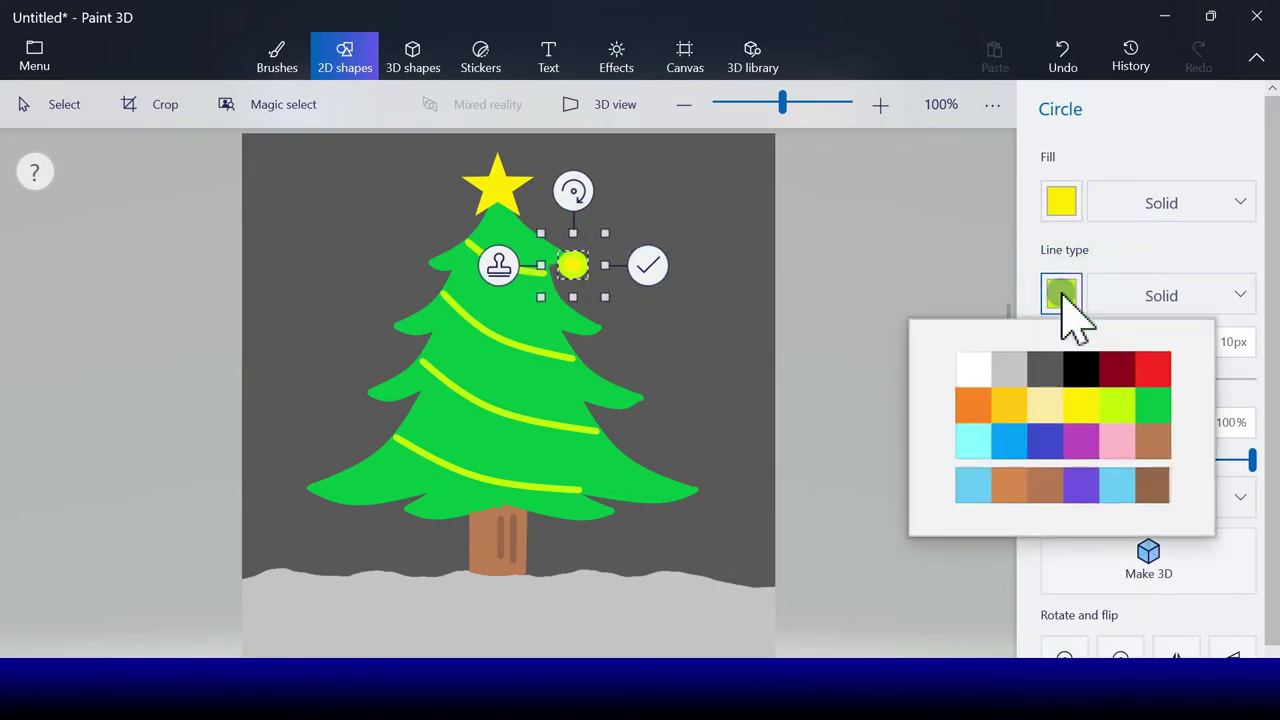
click(1150, 370)
click(1062, 203)
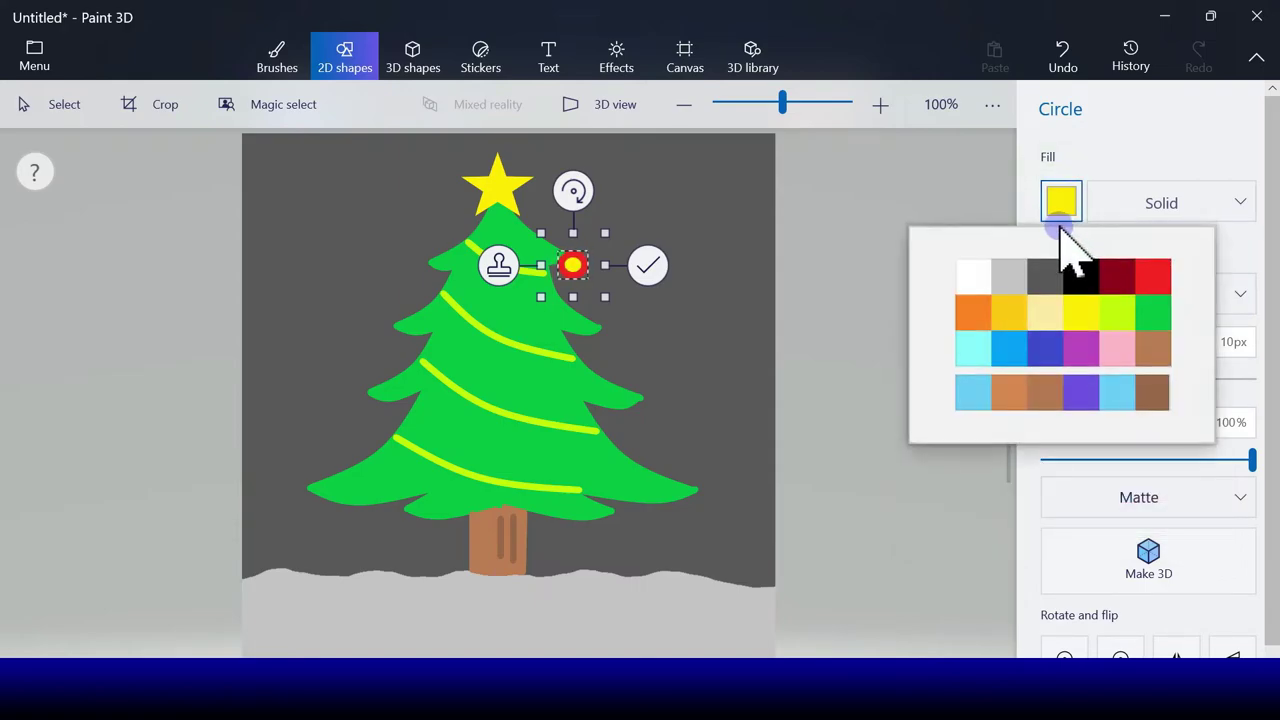
click(1152, 282)
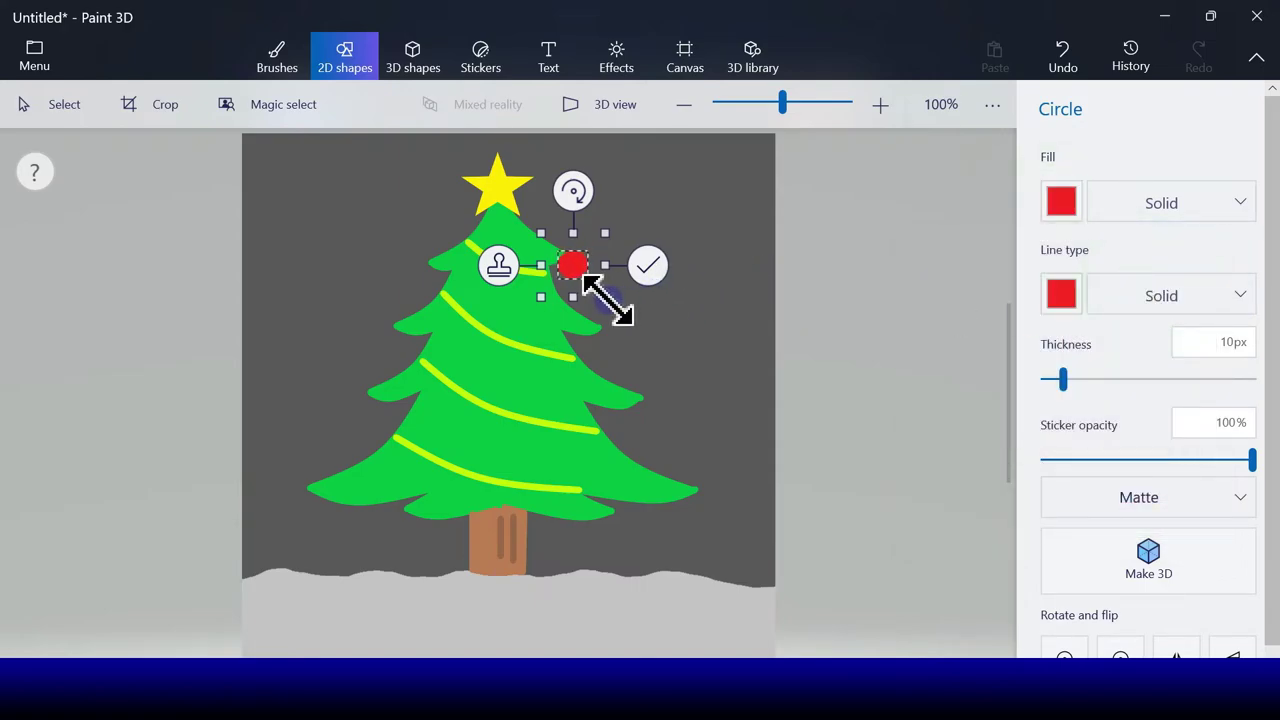
drag(607, 298, 603, 297)
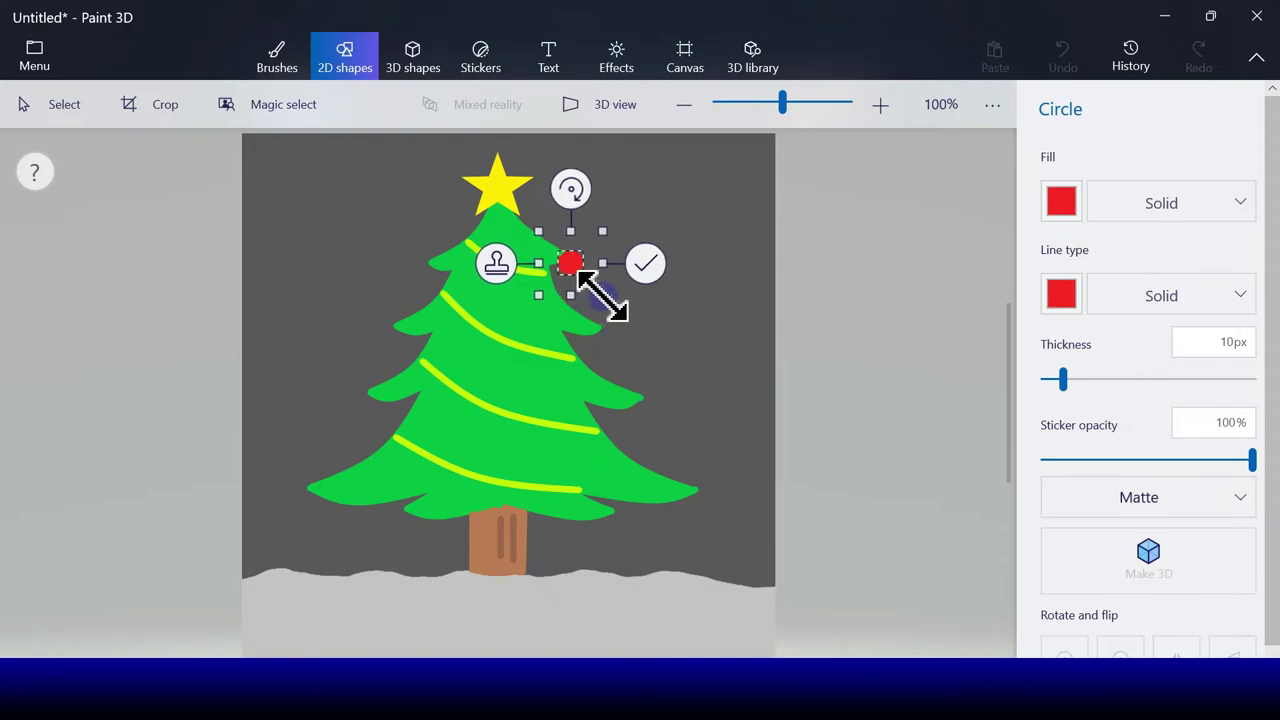
Stamp the red ornament in place, then on the second tier's left side, below the second garland's middle, and on both sides of the third tier.
click(497, 263)
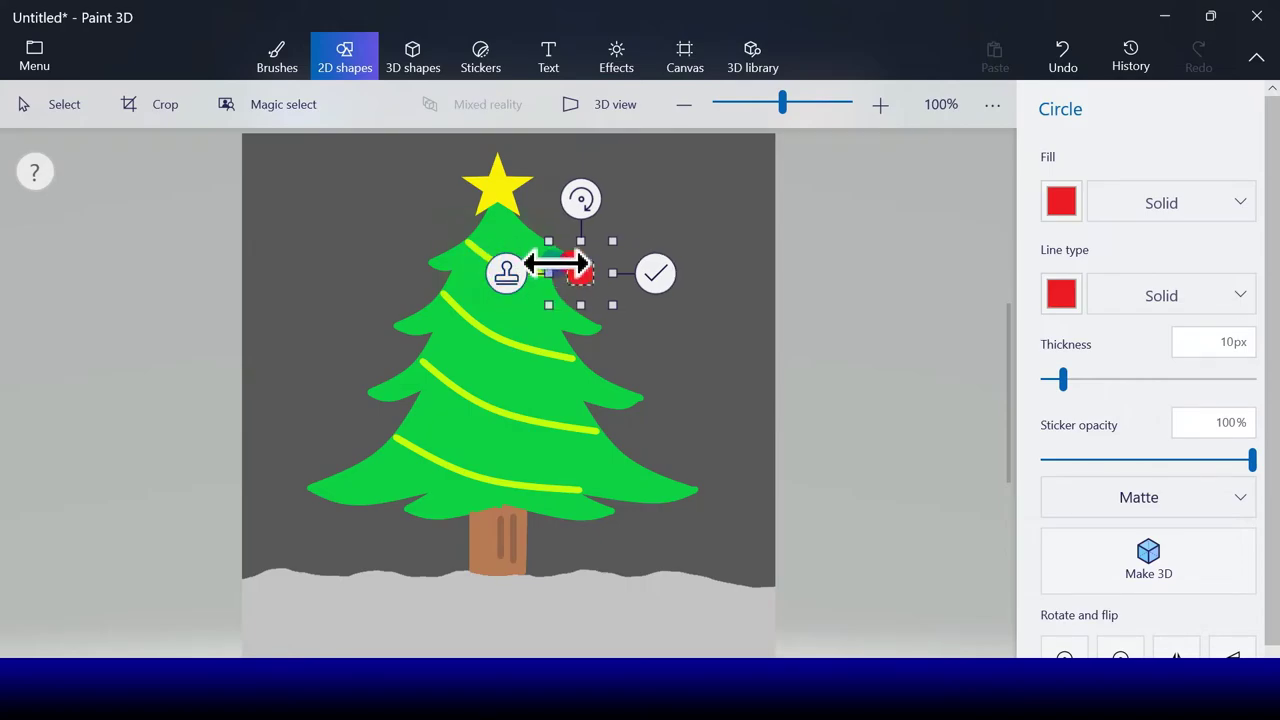
drag(585, 272, 445, 312)
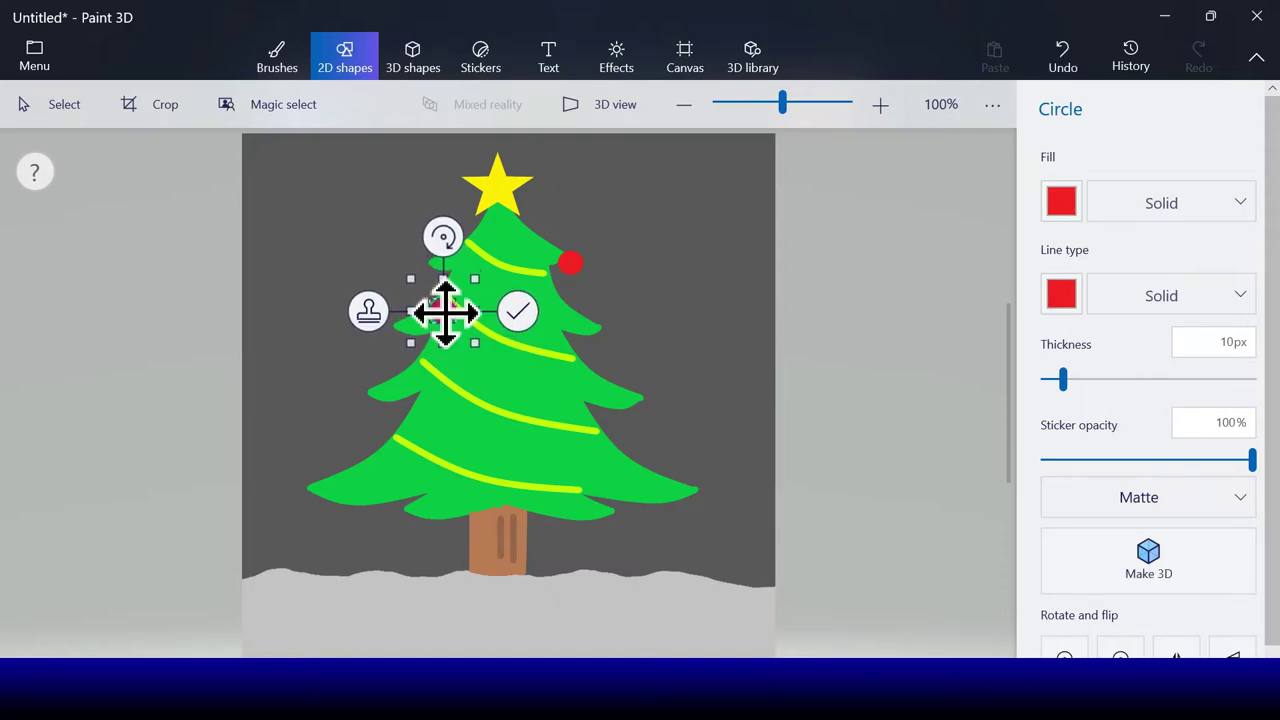
click(368, 312)
drag(449, 314, 518, 355)
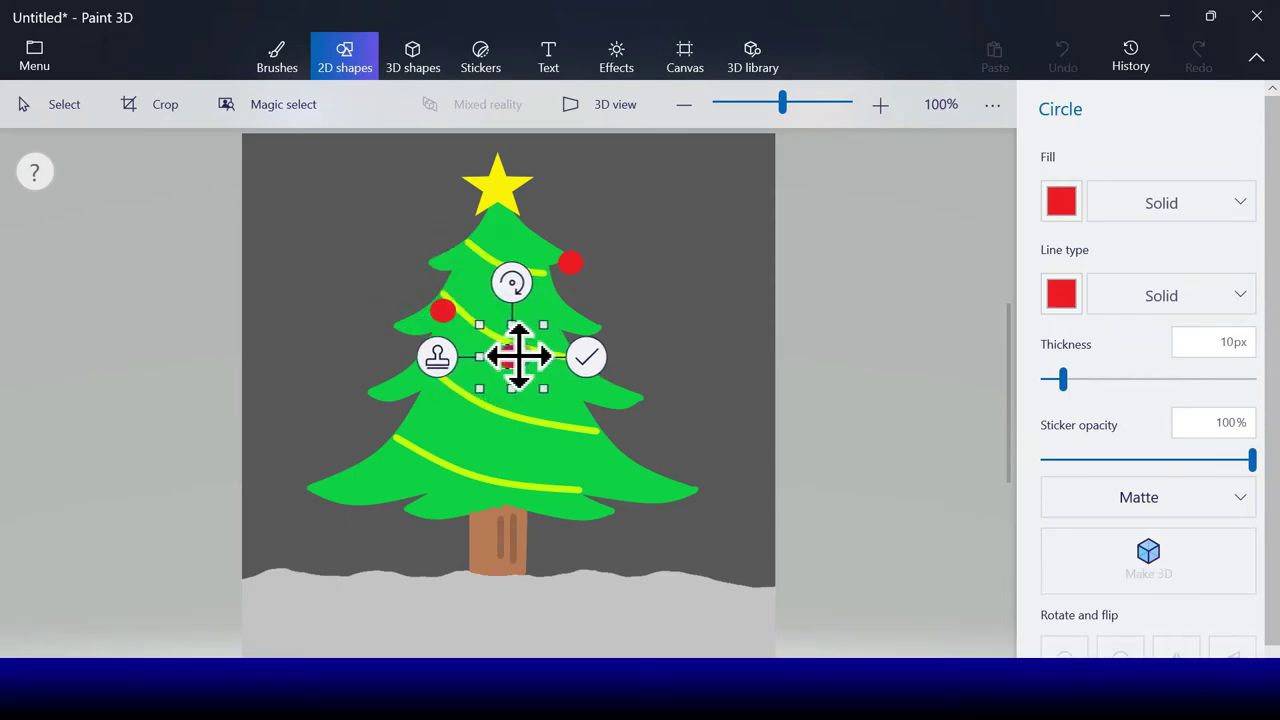
click(437, 357)
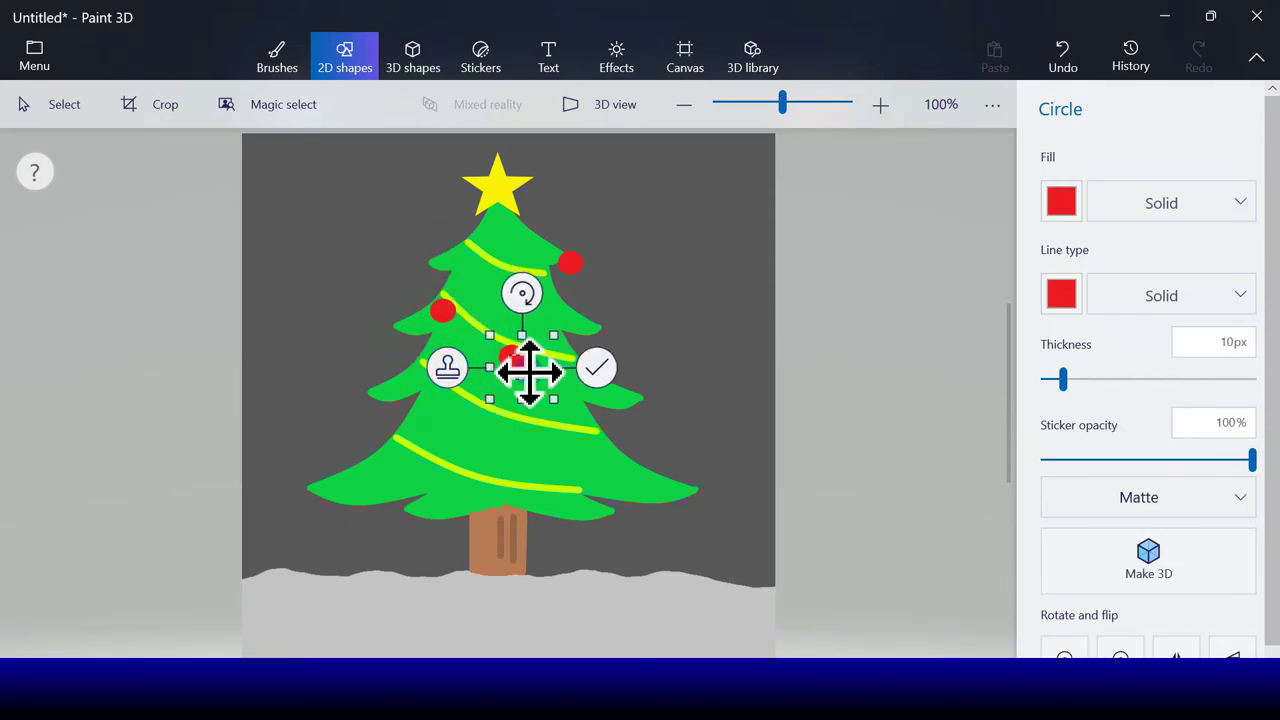
drag(534, 371, 591, 380)
click(510, 378)
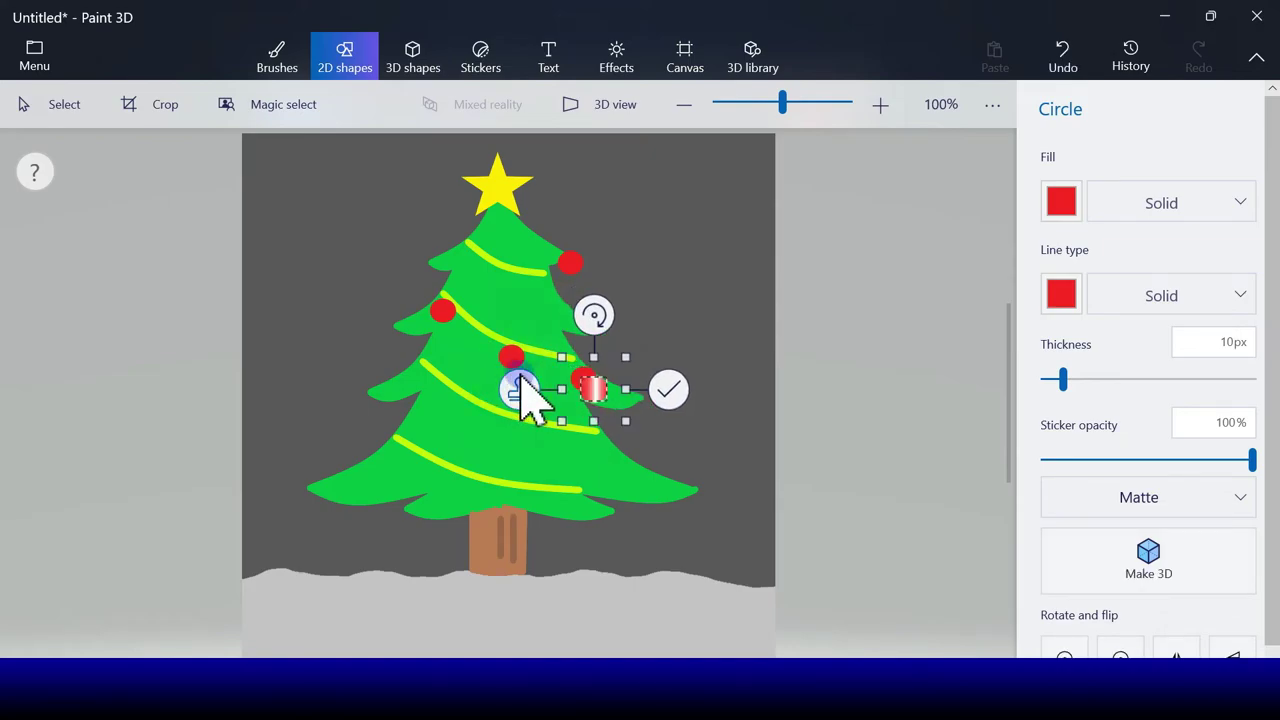
drag(600, 388, 424, 384)
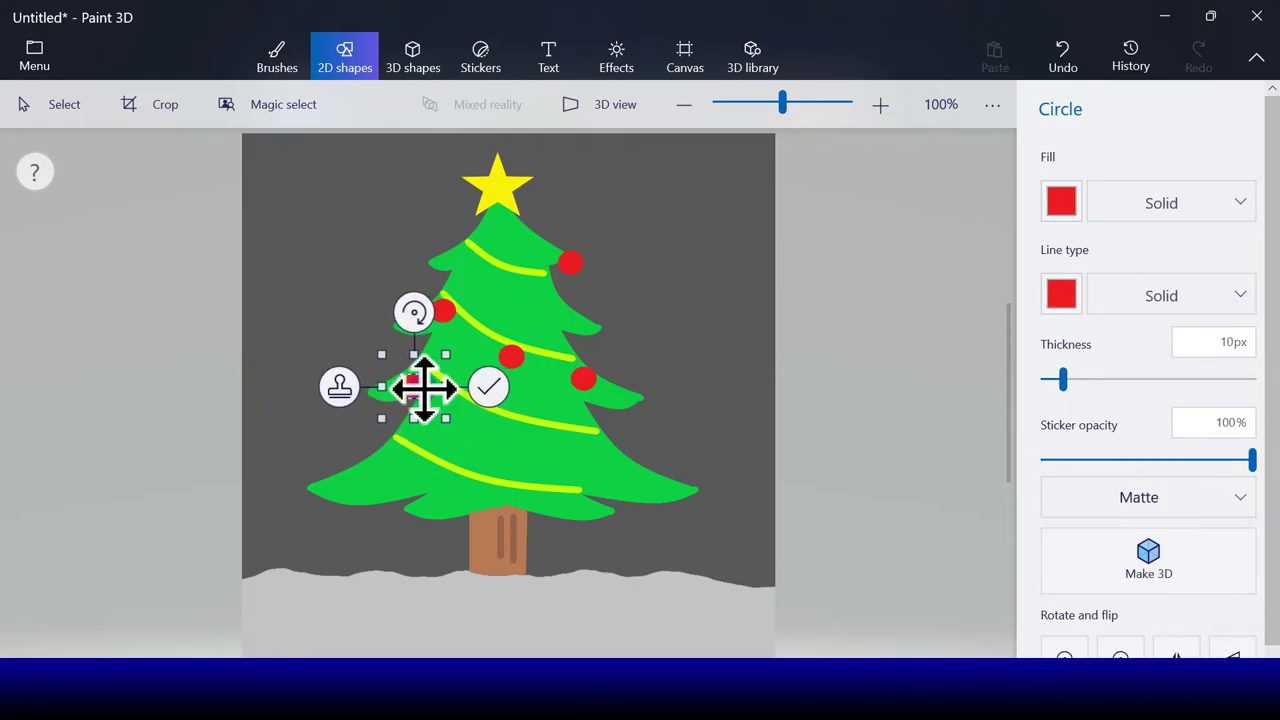
click(338, 388)
Stamp five more red ornaments across the lower tiers around the third and fourth garlands, and move the circle to the bottom right branch tip.
drag(438, 400, 696, 507)
click(397, 425)
click(486, 452)
click(330, 465)
click(393, 487)
click(481, 507)
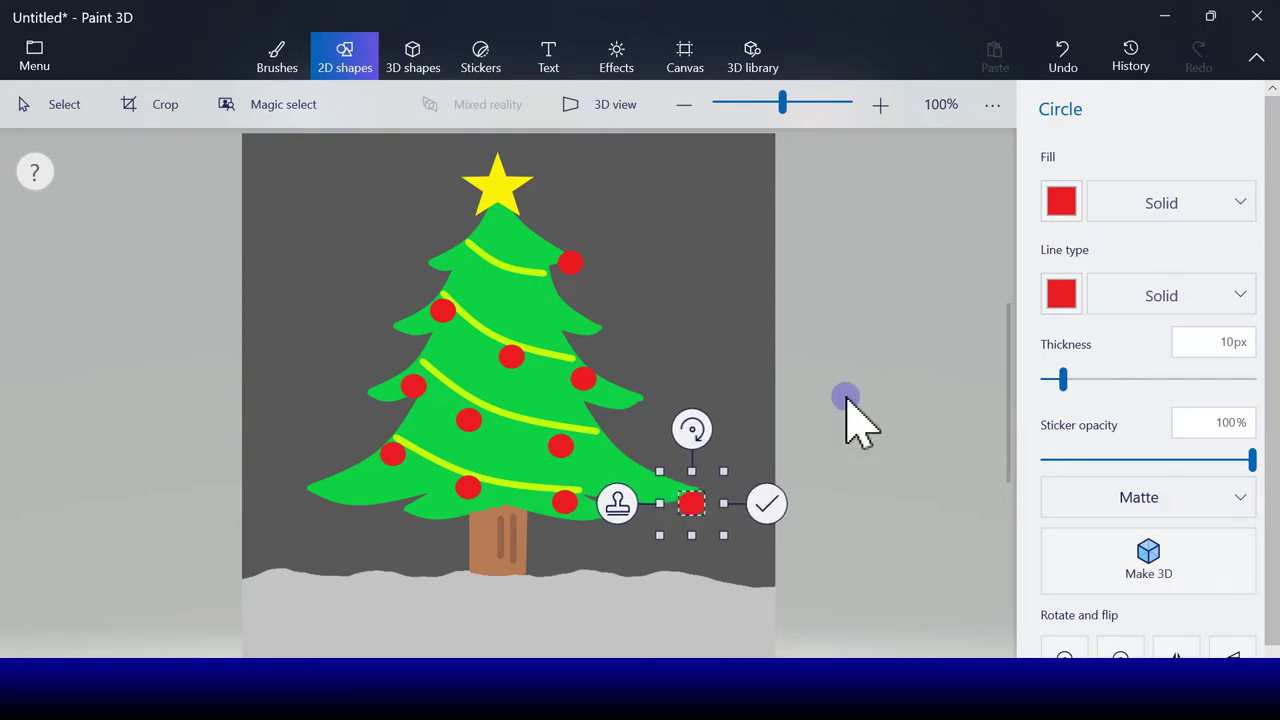
Change the active circle's outline and fill to blue.
click(1074, 296)
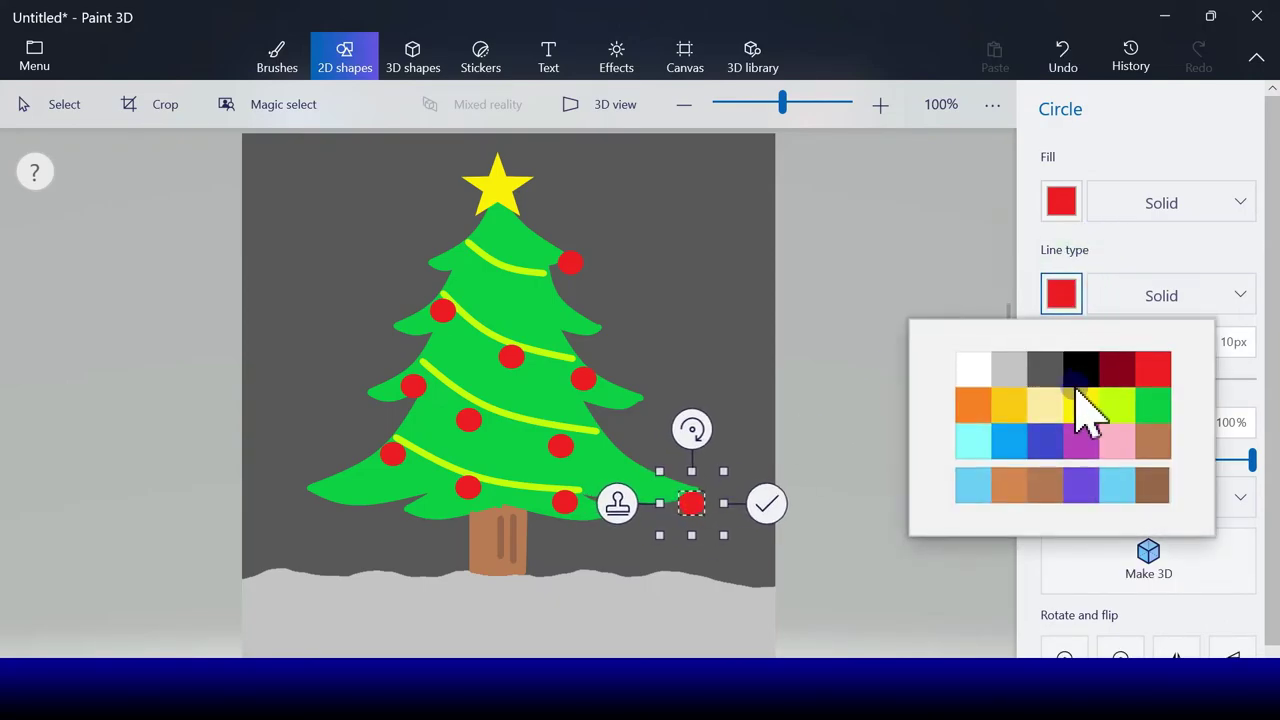
click(1010, 440)
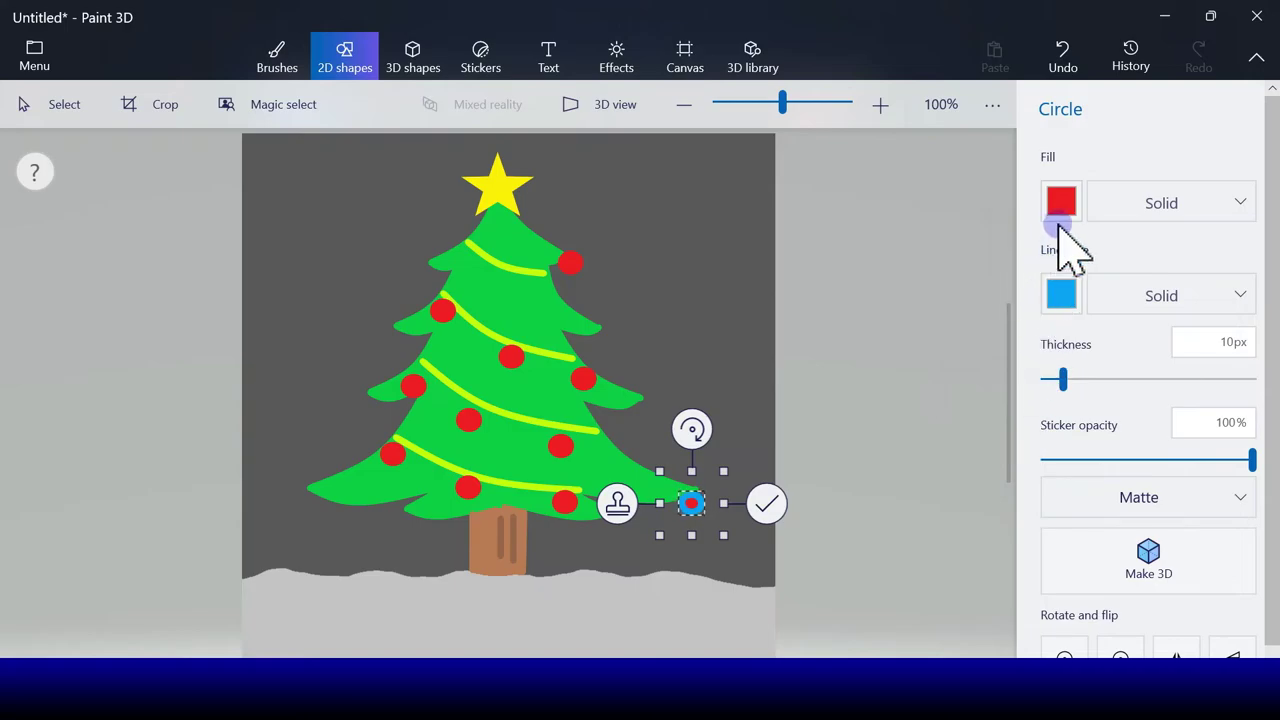
click(1062, 212)
click(1004, 352)
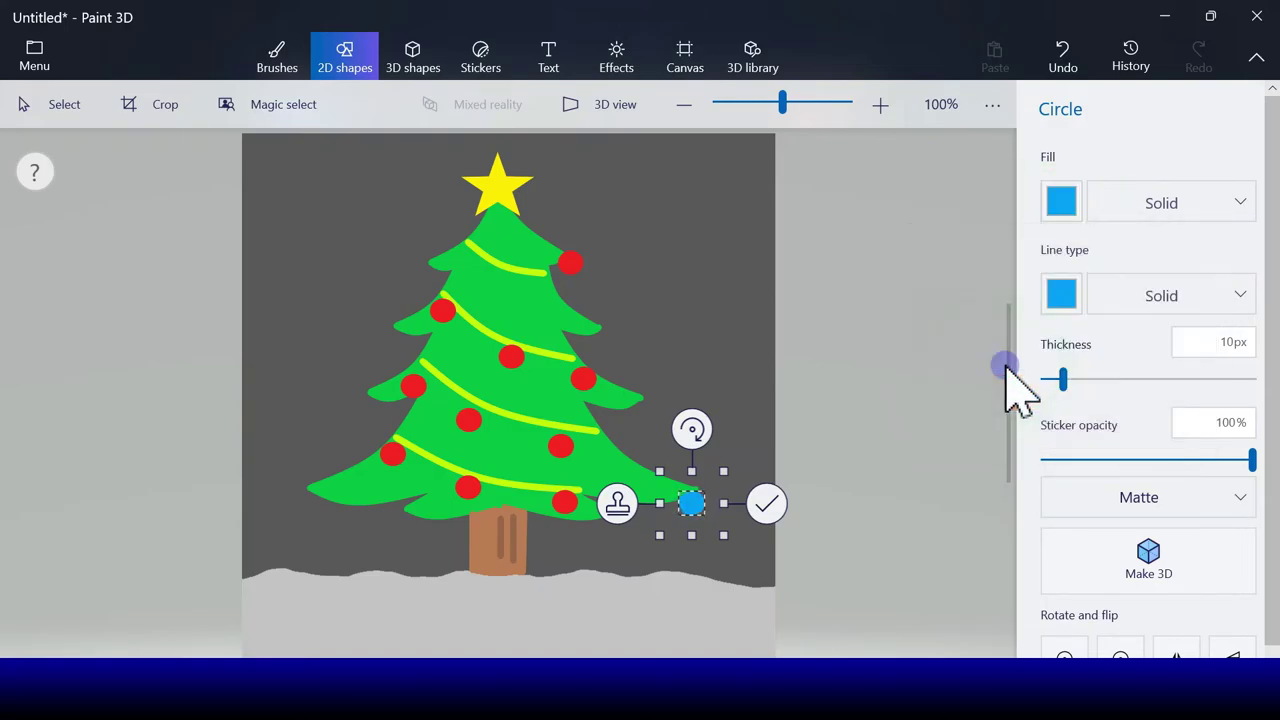
Stamp six blue ornaments: one below the top garland's left part, two below the second garland, and three below the third.
drag(697, 484, 611, 440)
click(370, 403)
click(451, 440)
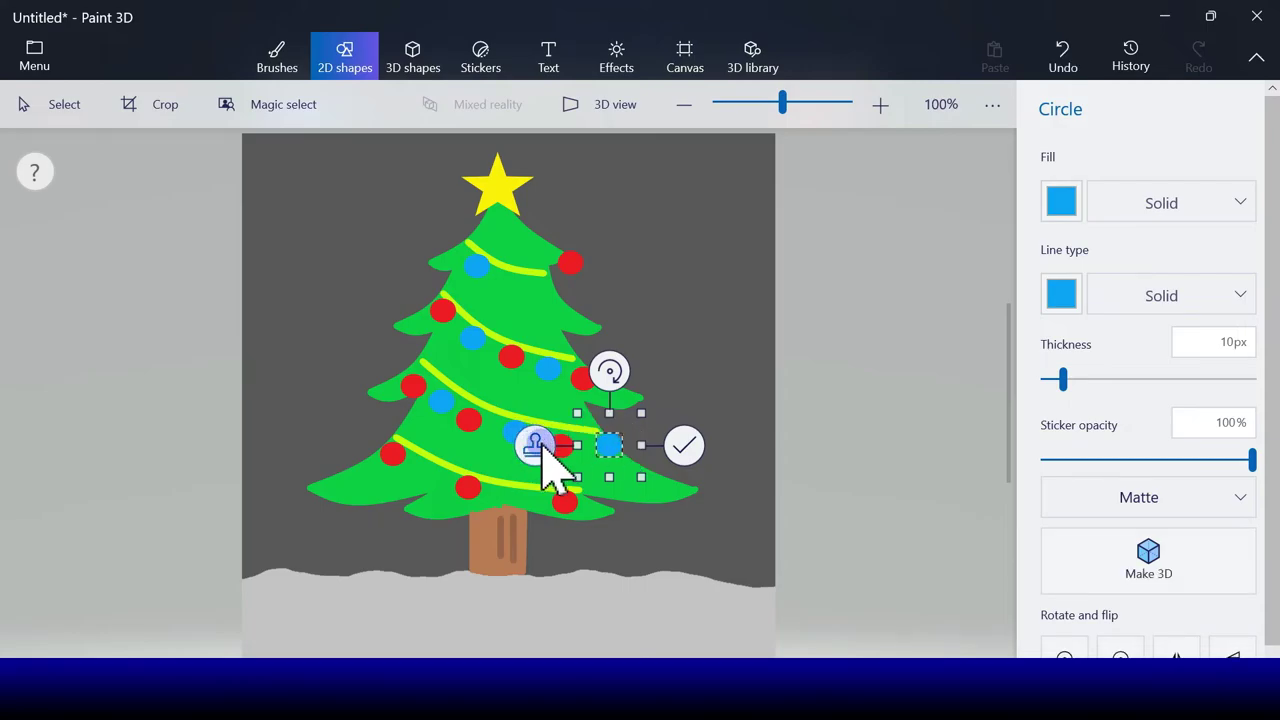
click(538, 446)
Stamp blue ornaments on the third tier's left tip, below the fourth garland, above the trunk, on both bottom branch tips and near the top garland's right end.
drag(622, 453, 625, 338)
click(286, 403)
click(347, 478)
click(437, 505)
click(620, 510)
click(240, 518)
click(465, 298)
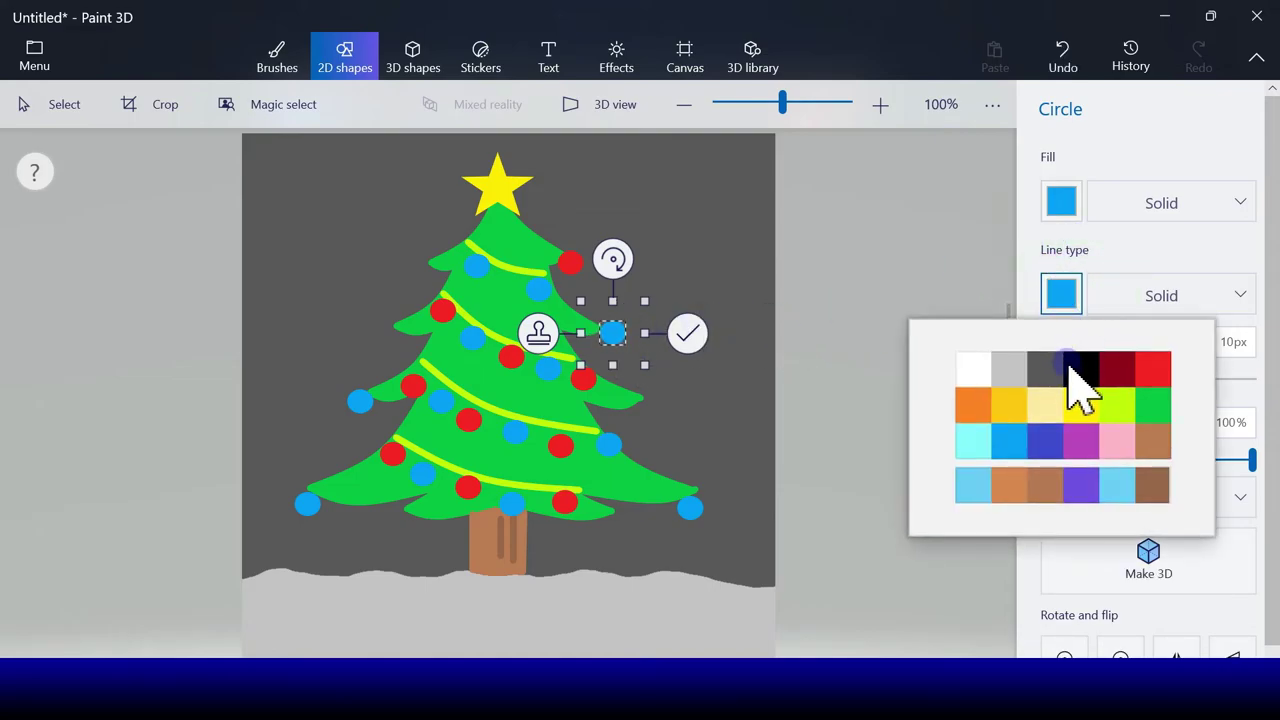
Change the outline and fill of the active circle at the second tier's right tip to yellow.
click(1092, 403)
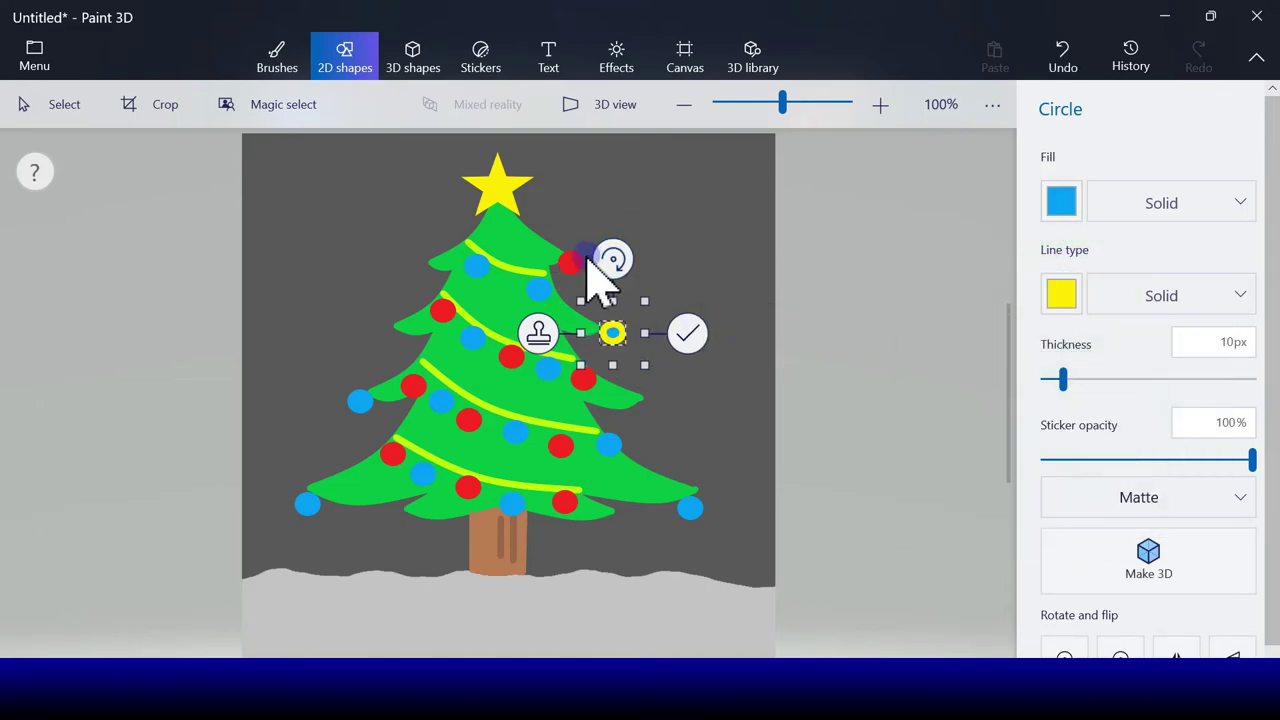
click(1071, 210)
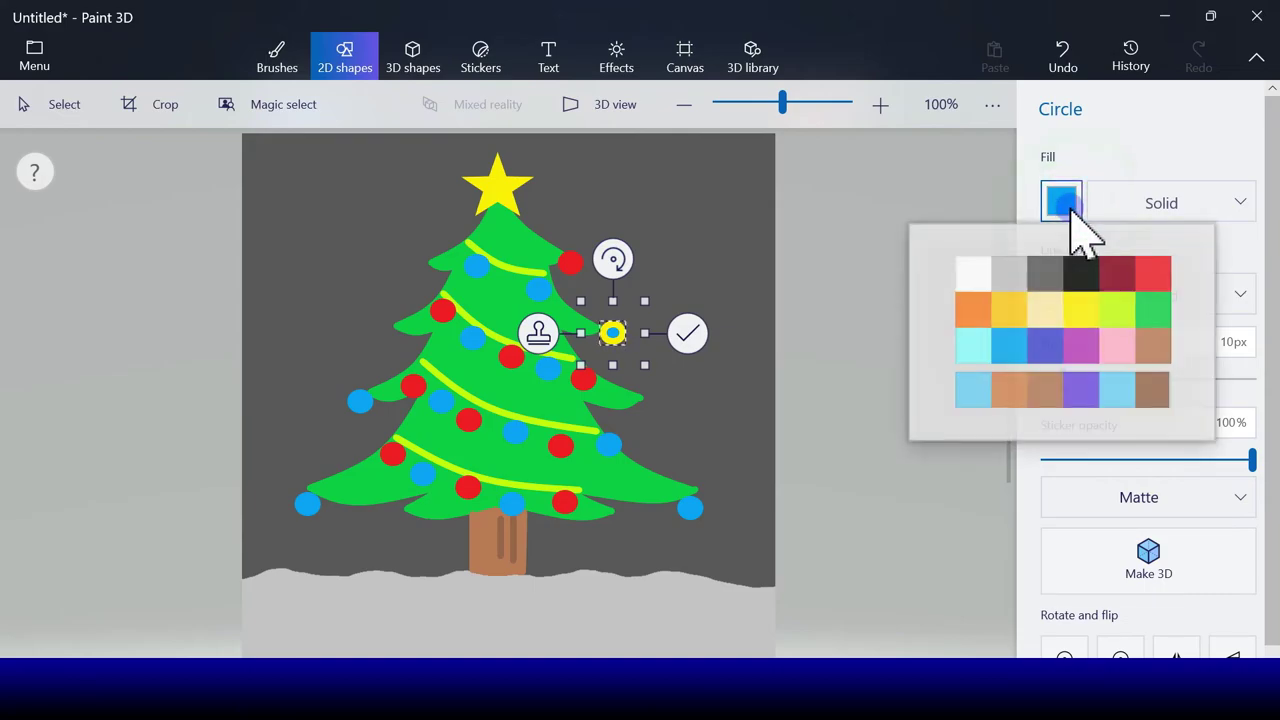
click(1085, 313)
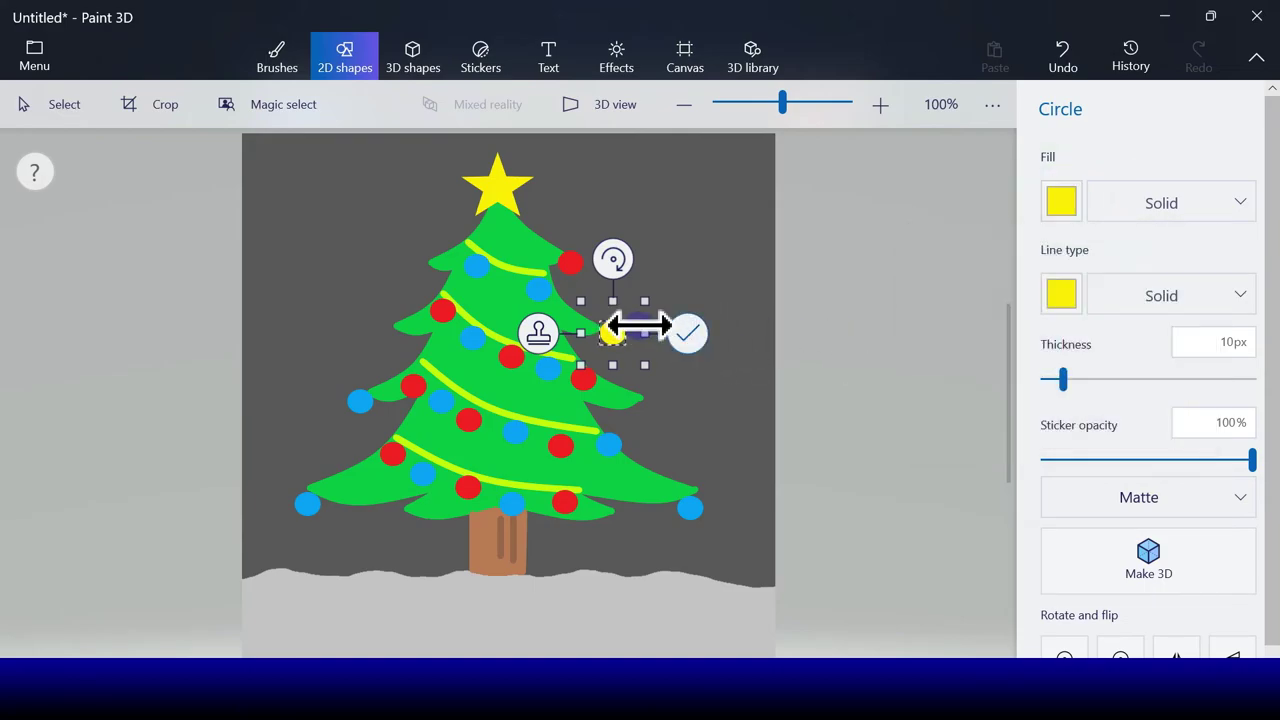
Stamp yellow ornaments on both second-tier tips, the two lowest branch tips flanking the trunk, the top tier's left tip and the third tier's right tip.
click(540, 334)
drag(622, 346, 397, 523)
click(314, 338)
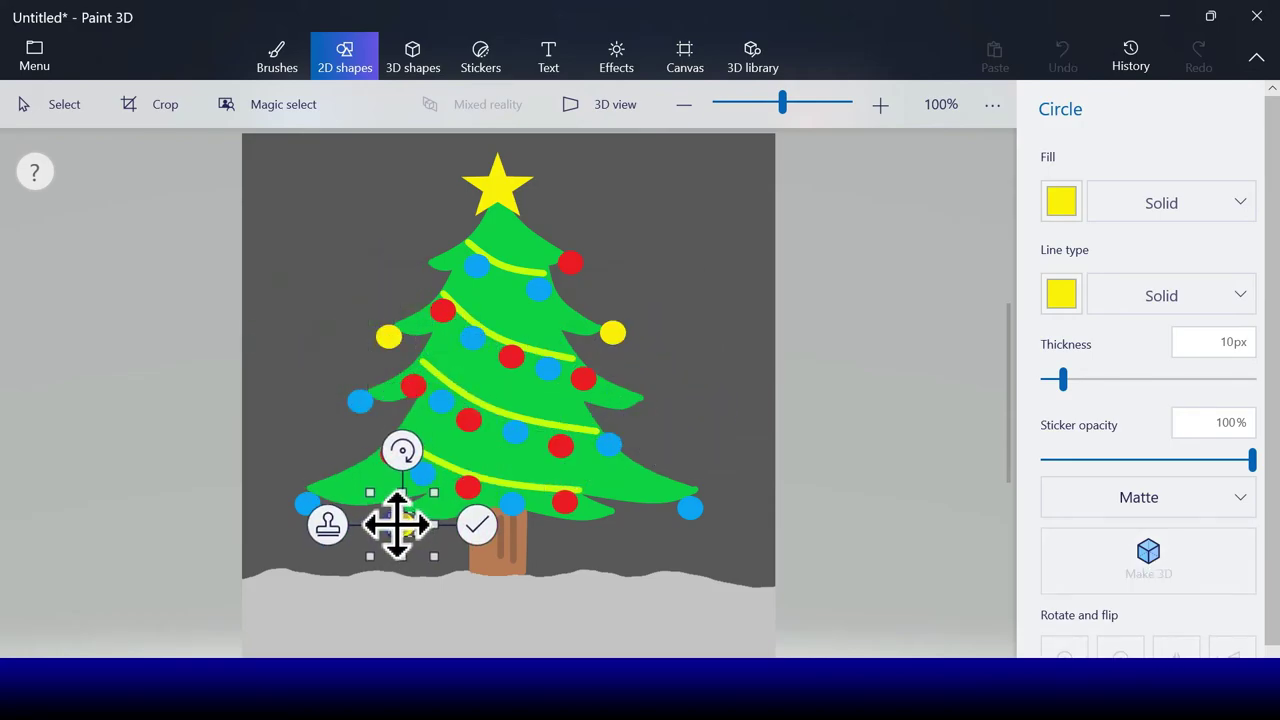
click(329, 526)
drag(409, 529, 619, 521)
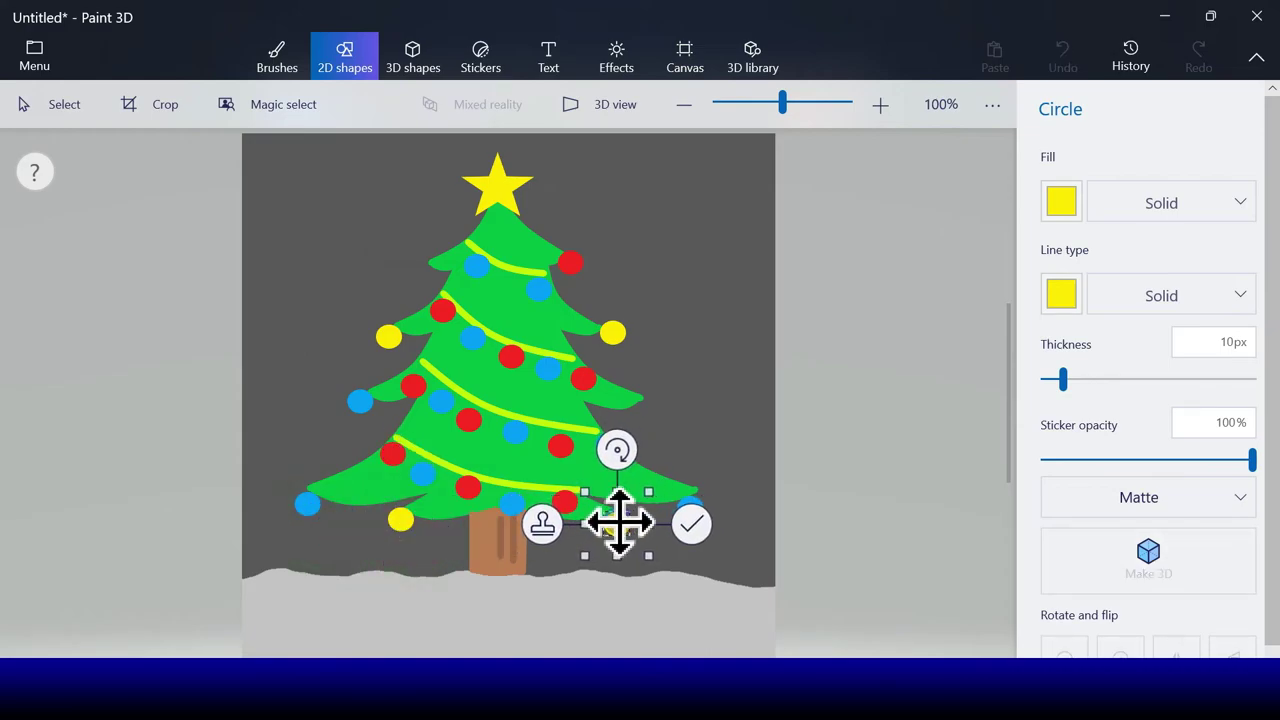
click(542, 522)
drag(638, 545, 428, 283)
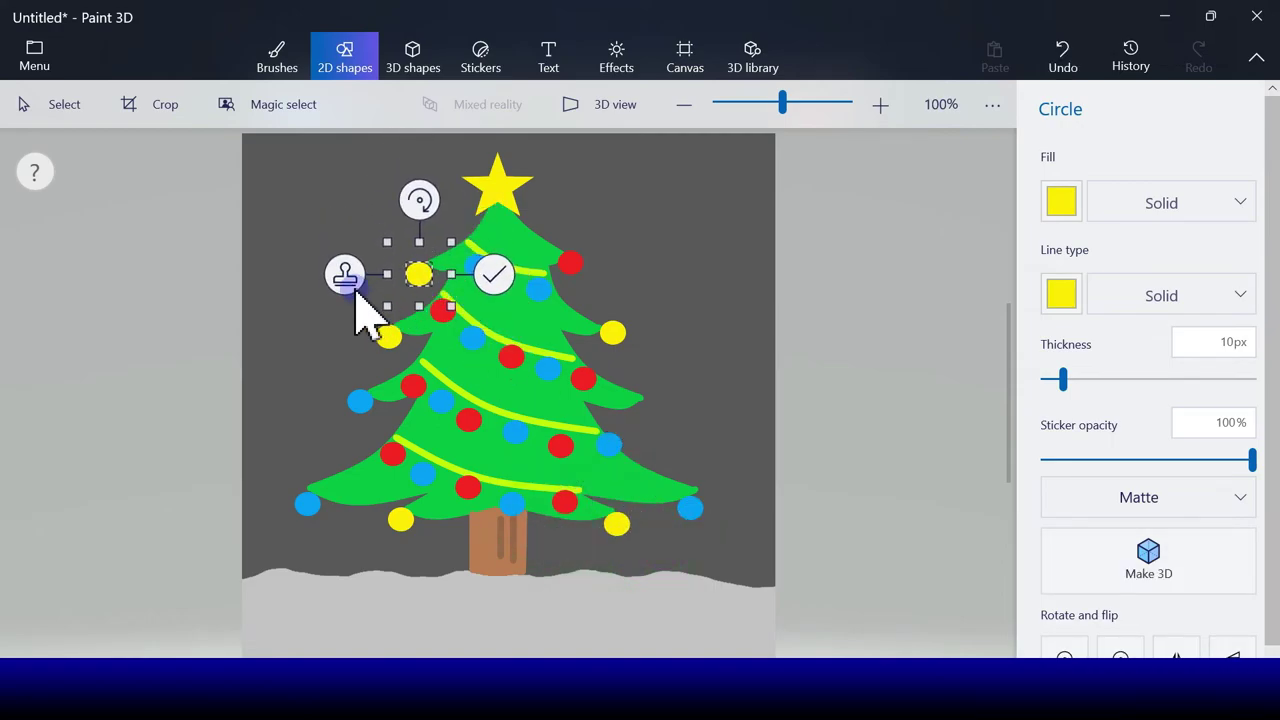
click(350, 280)
drag(428, 283, 651, 414)
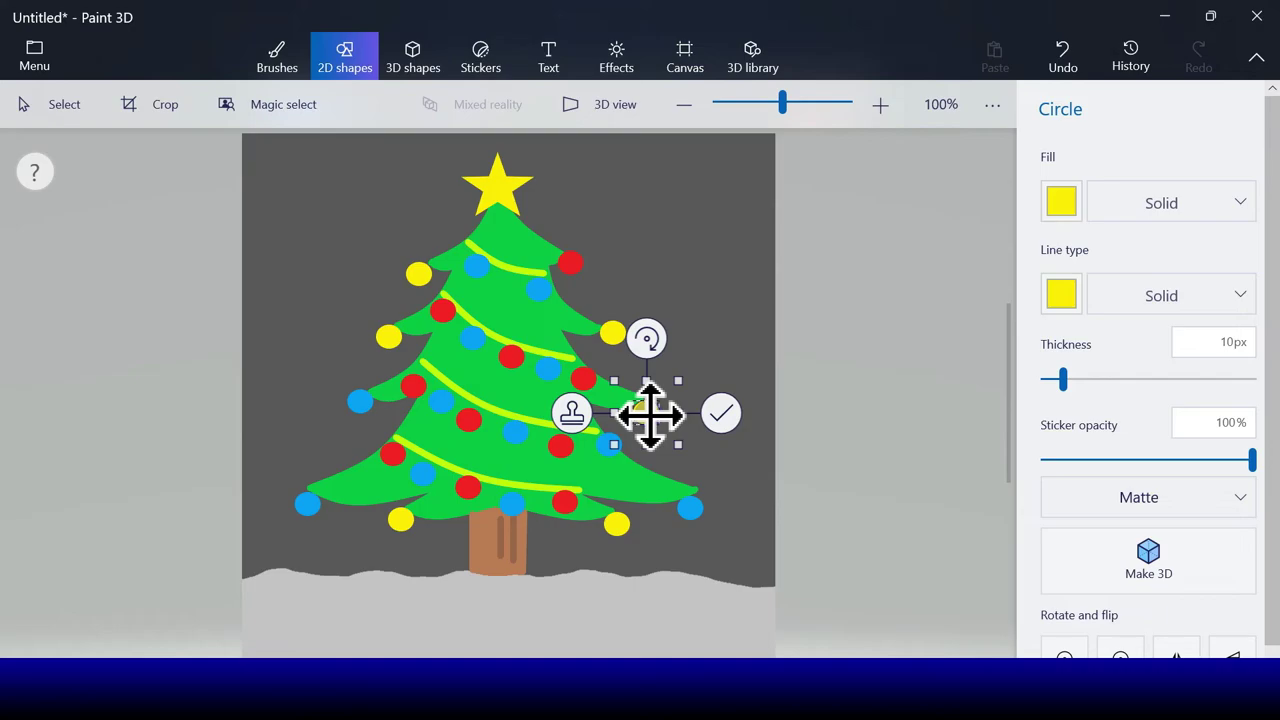
click(572, 412)
Move the active circle into the sky right of the tree, shrink it to snowflake size, and set its fill and outline to white.
drag(651, 420, 660, 232)
drag(693, 274, 678, 262)
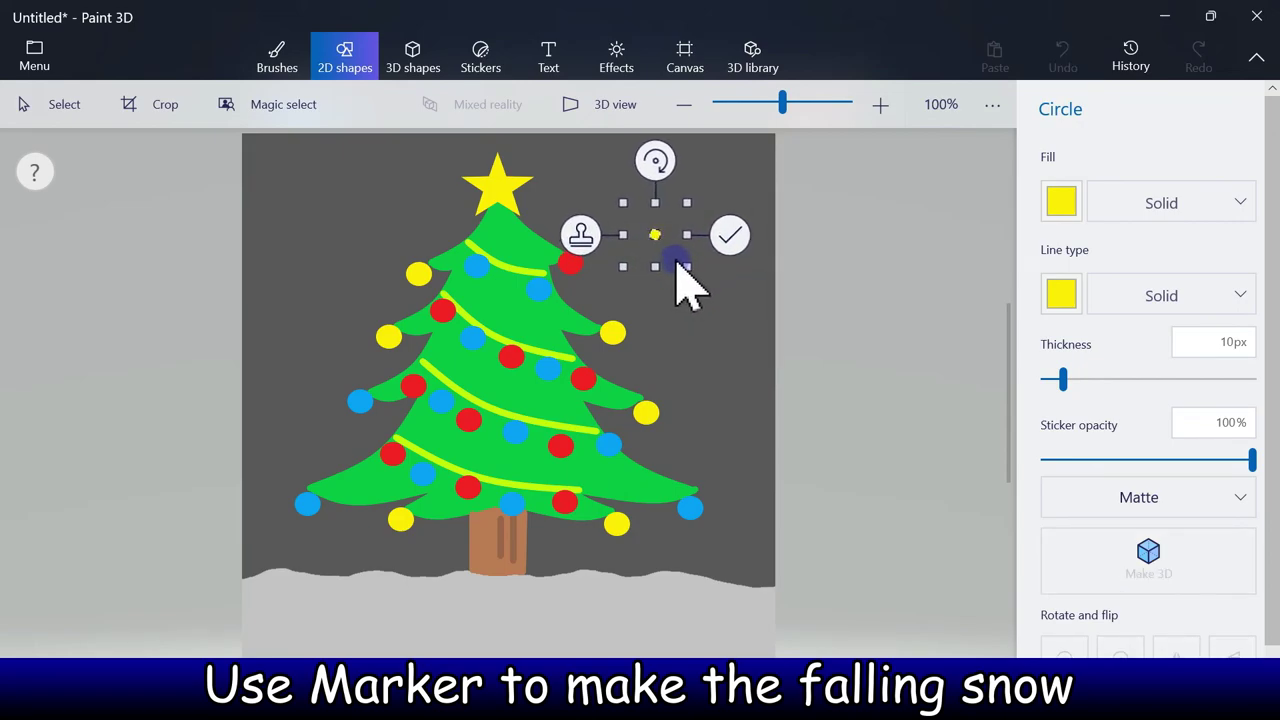
click(1058, 198)
click(984, 274)
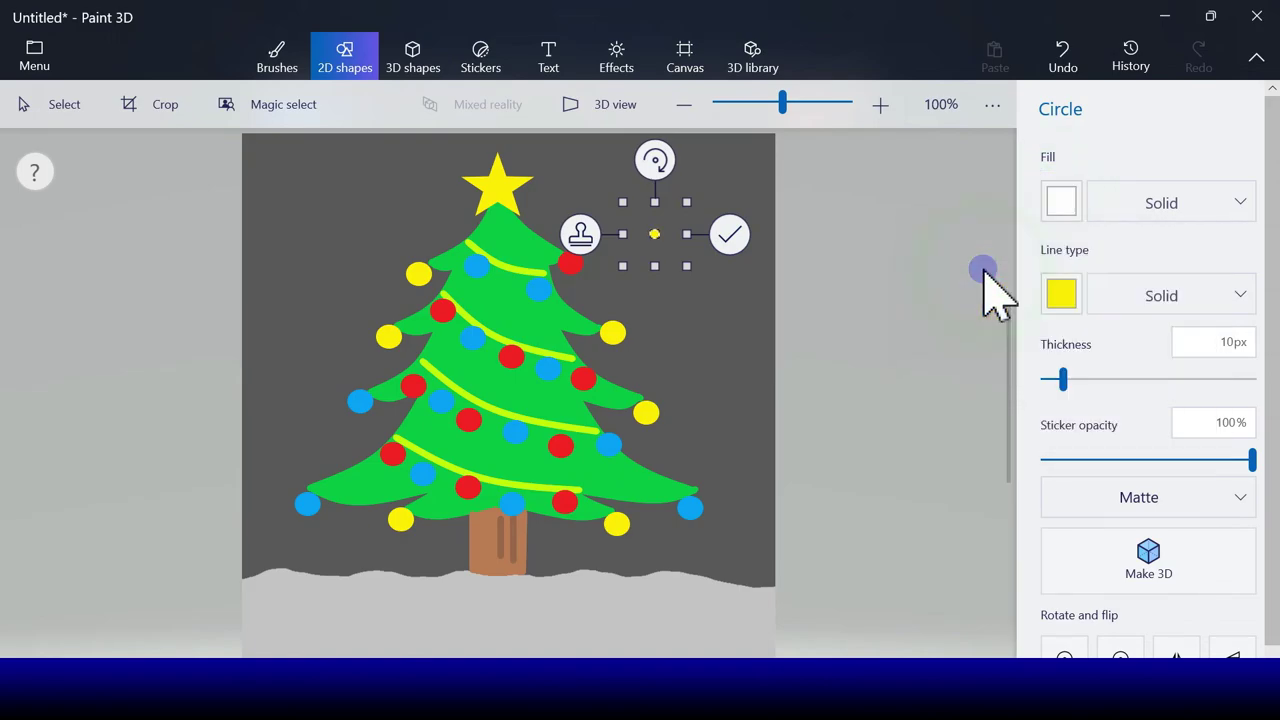
click(1062, 293)
click(972, 364)
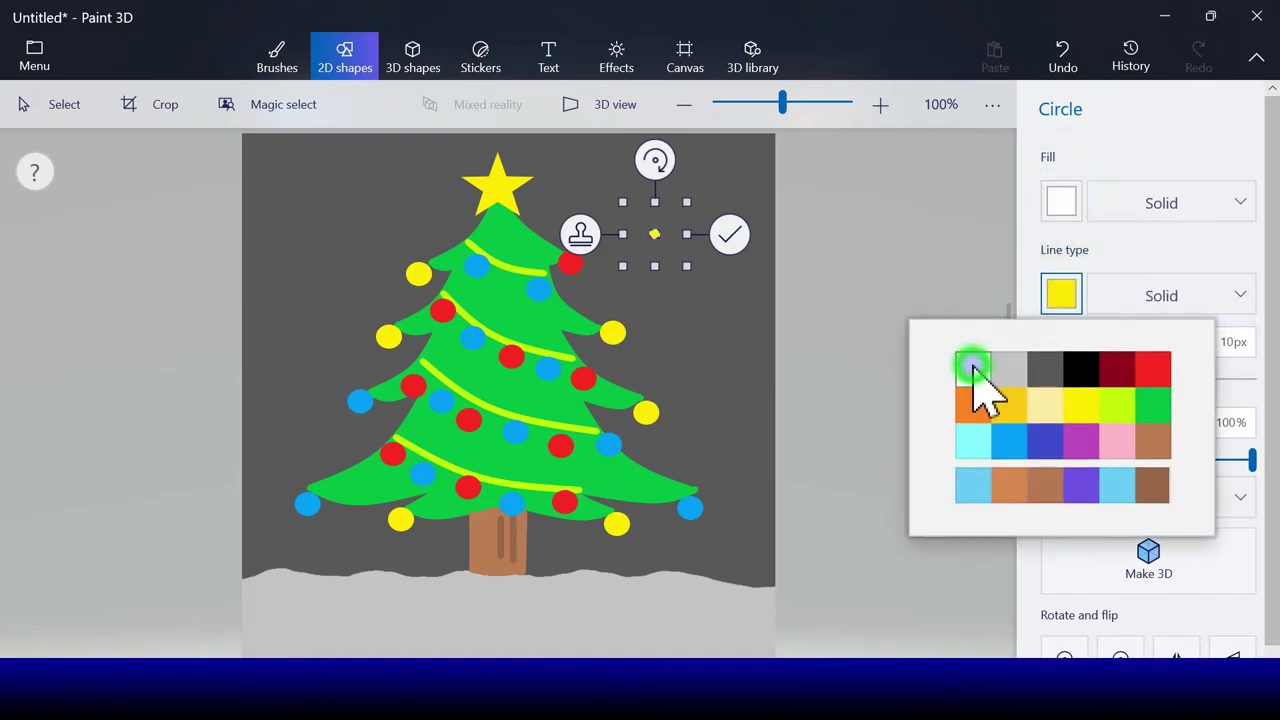
Stamp six small white snowflakes in the sky right of the star and upper branches, and commit the circle.
drag(612, 238, 600, 180)
click(630, 262)
click(651, 180)
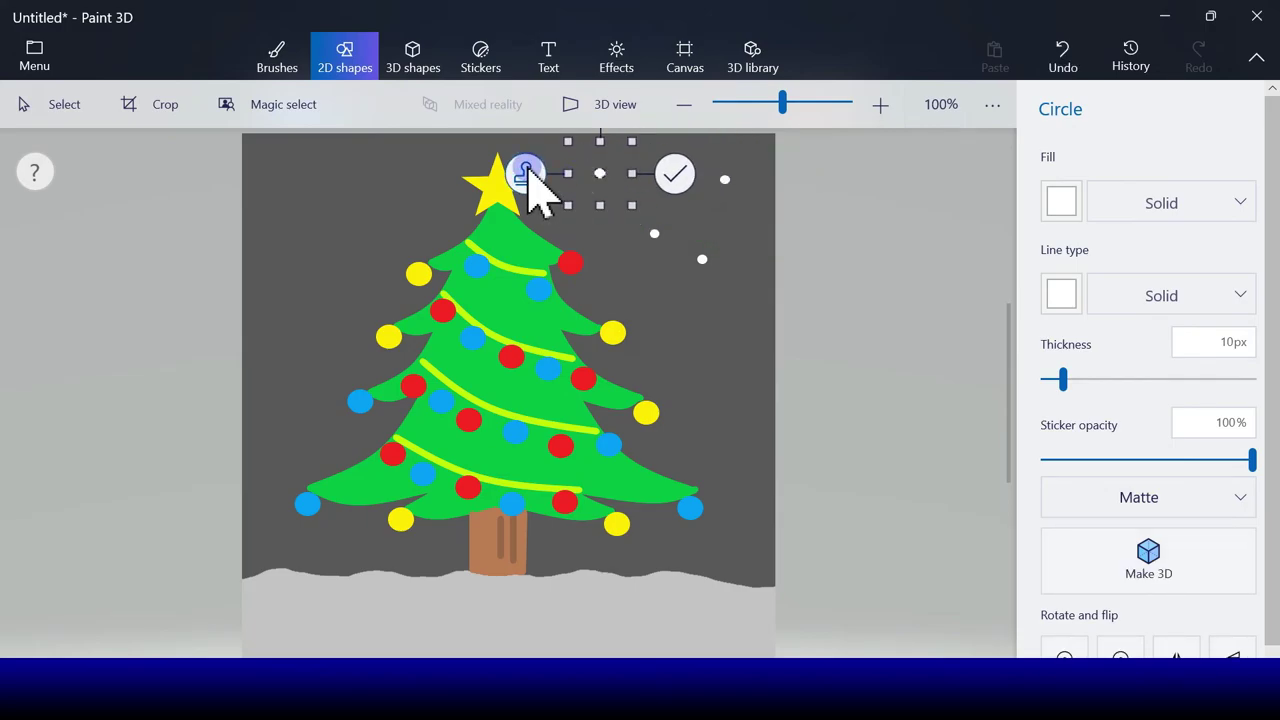
drag(600, 186, 720, 320)
click(548, 266)
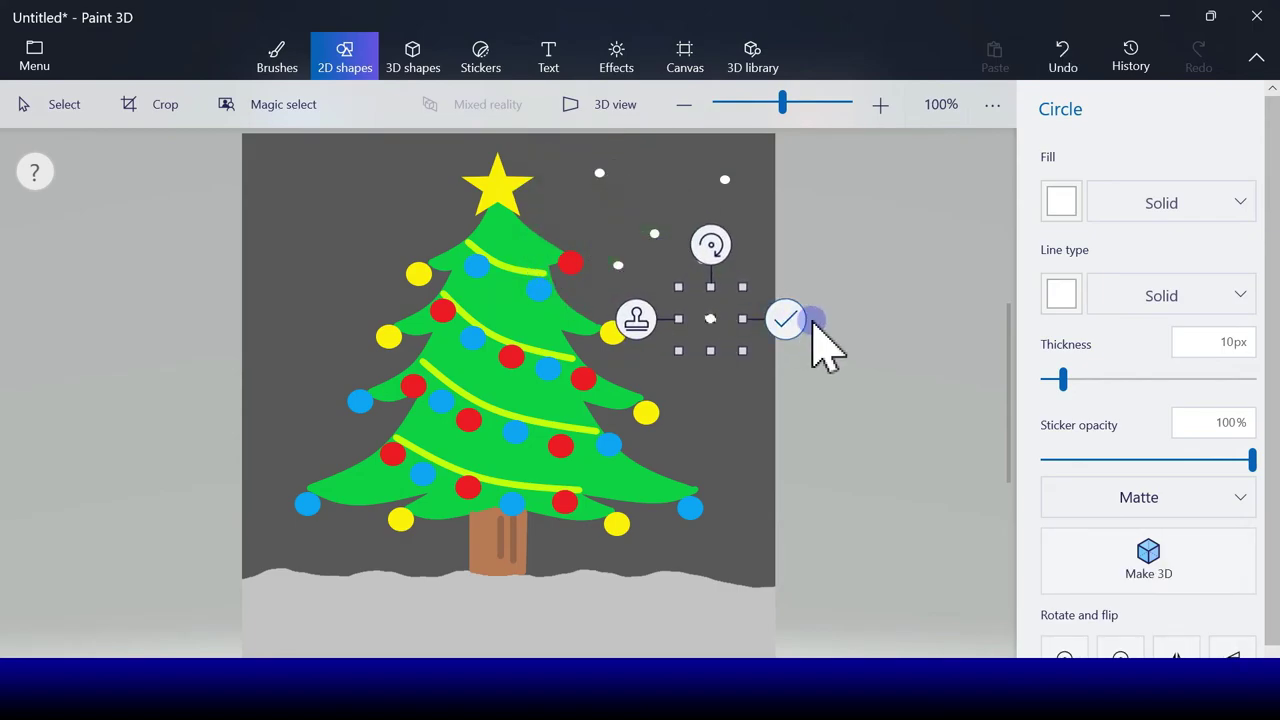
click(787, 319)
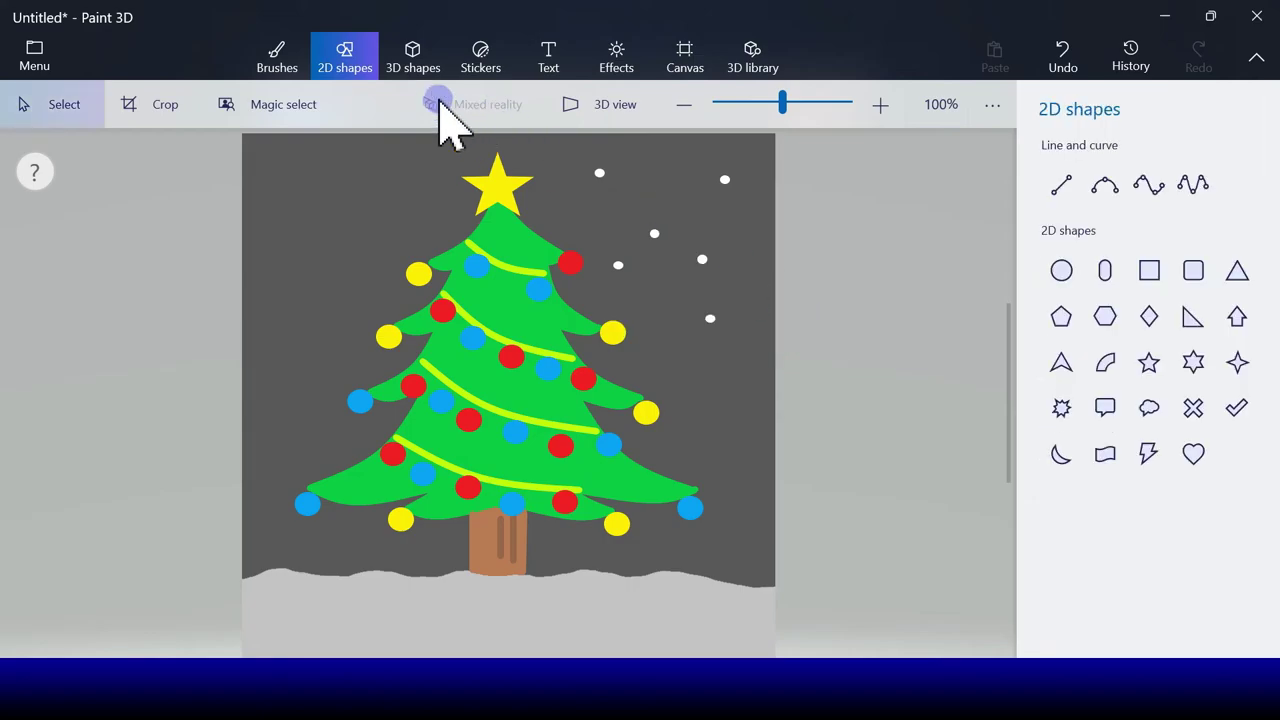
Set up the Marker brush with white color and a thickness of 10px.
click(289, 76)
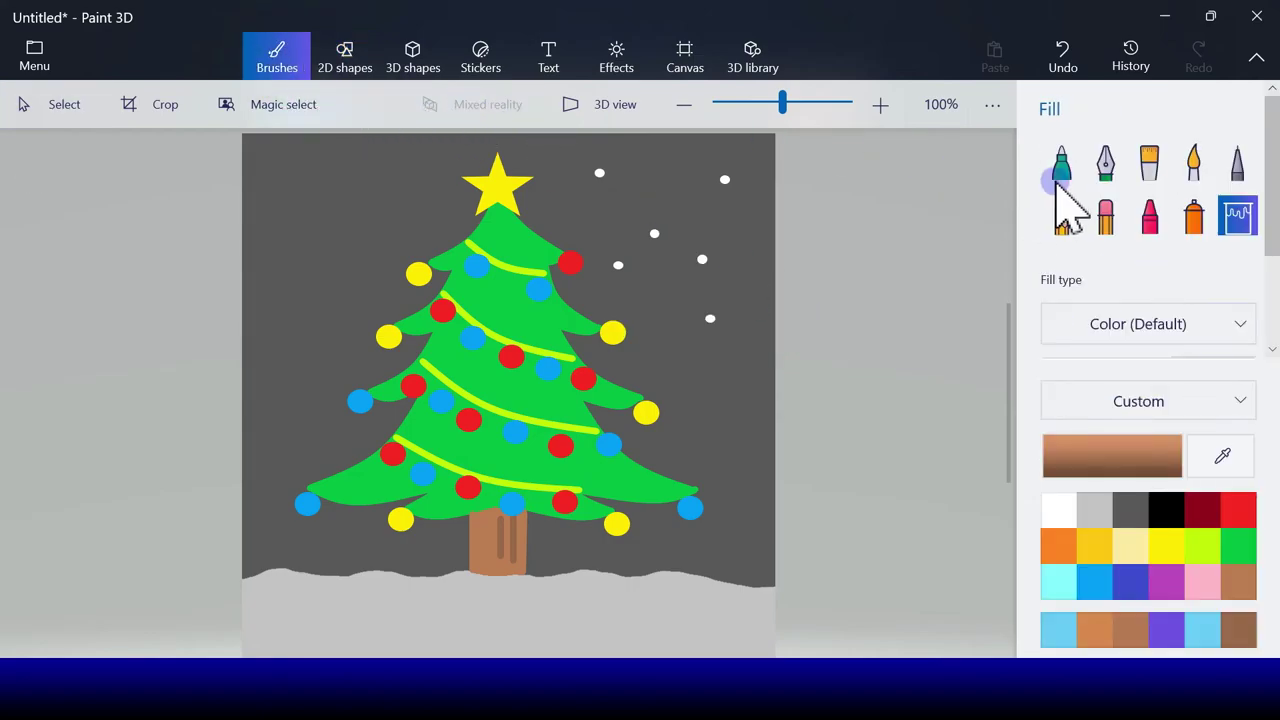
click(1061, 170)
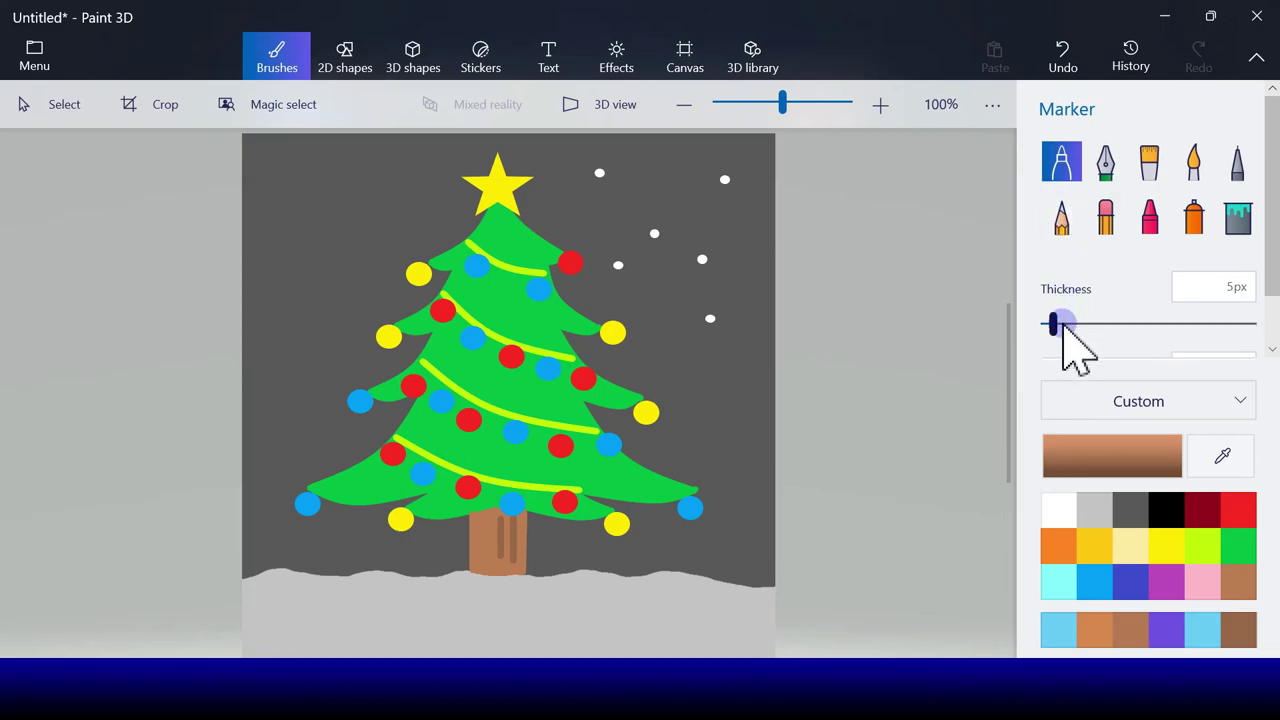
click(746, 363)
click(1083, 72)
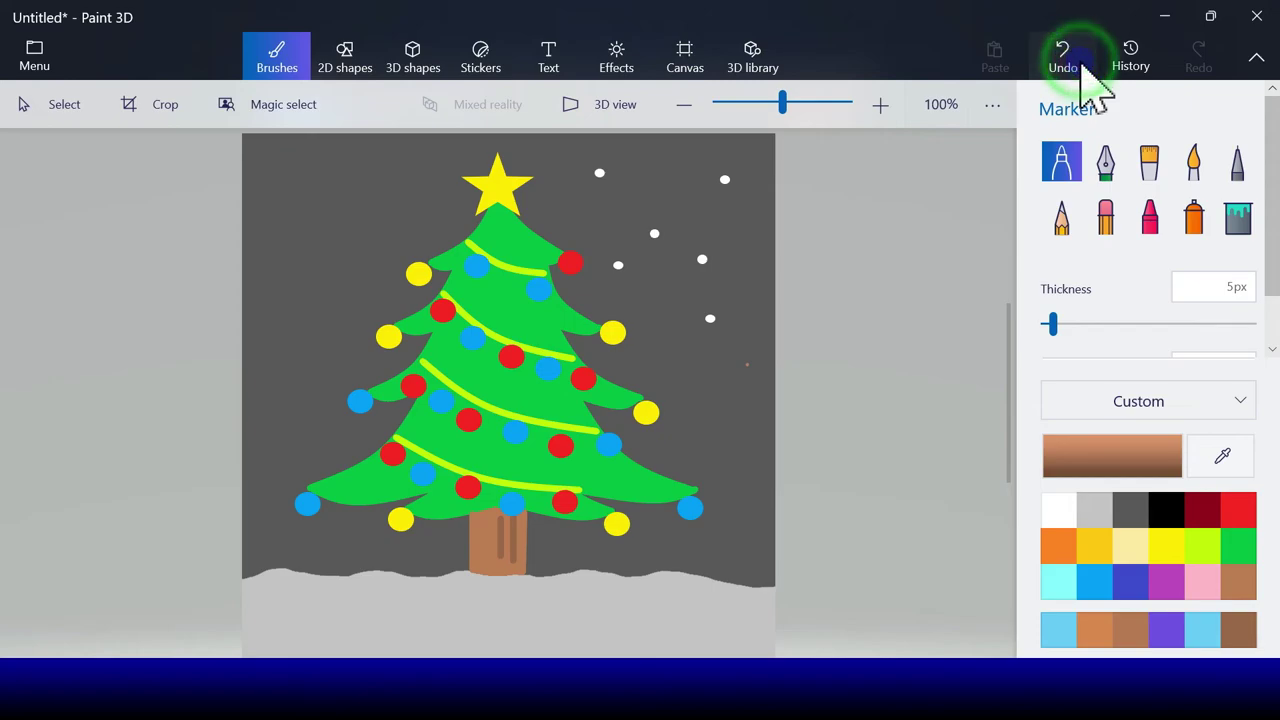
click(1062, 510)
drag(1052, 323, 1066, 330)
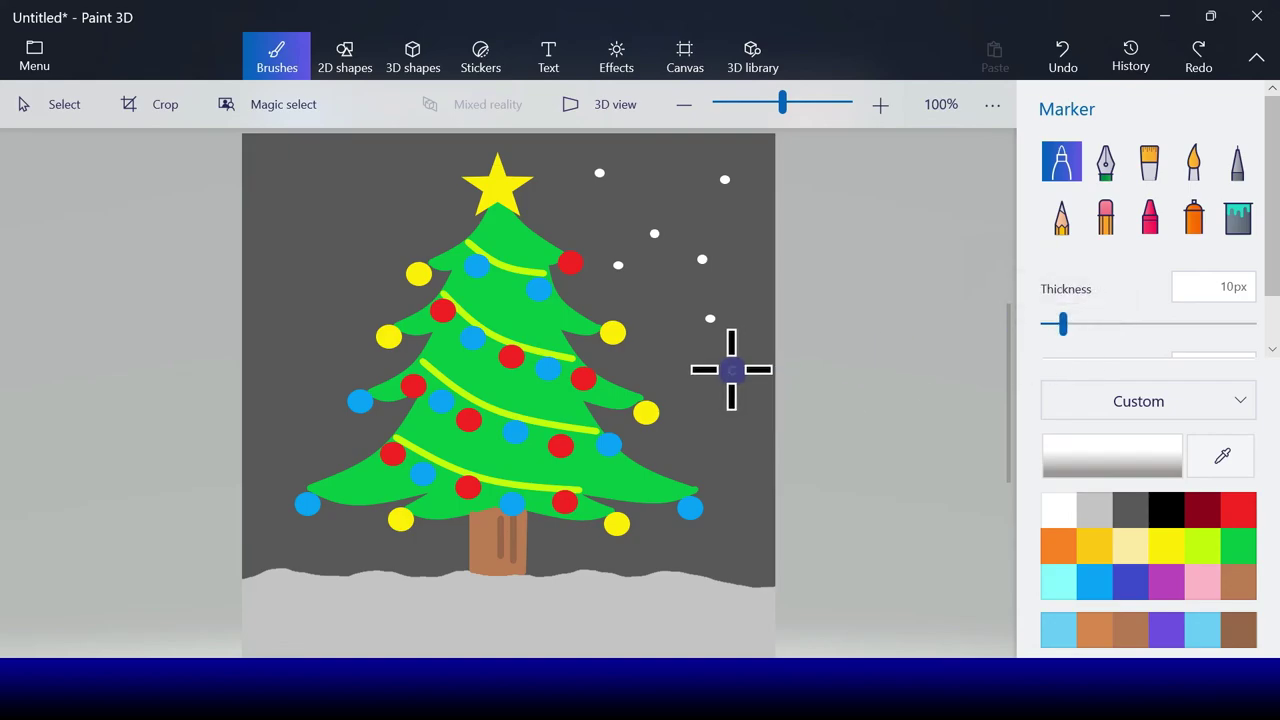
Dot three white snowflakes in the sky right of the tree's middle and seven in the upper sky left of the tree.
click(731, 370)
click(740, 290)
click(656, 317)
click(313, 339)
click(314, 268)
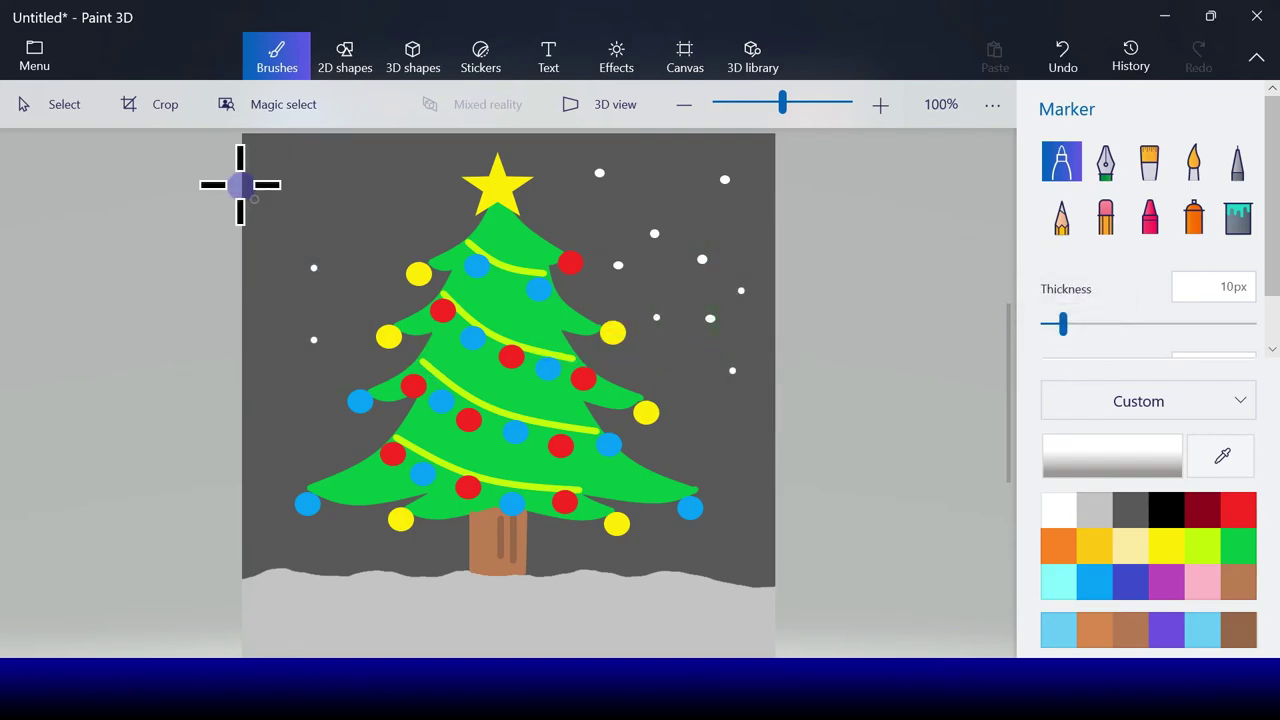
click(292, 179)
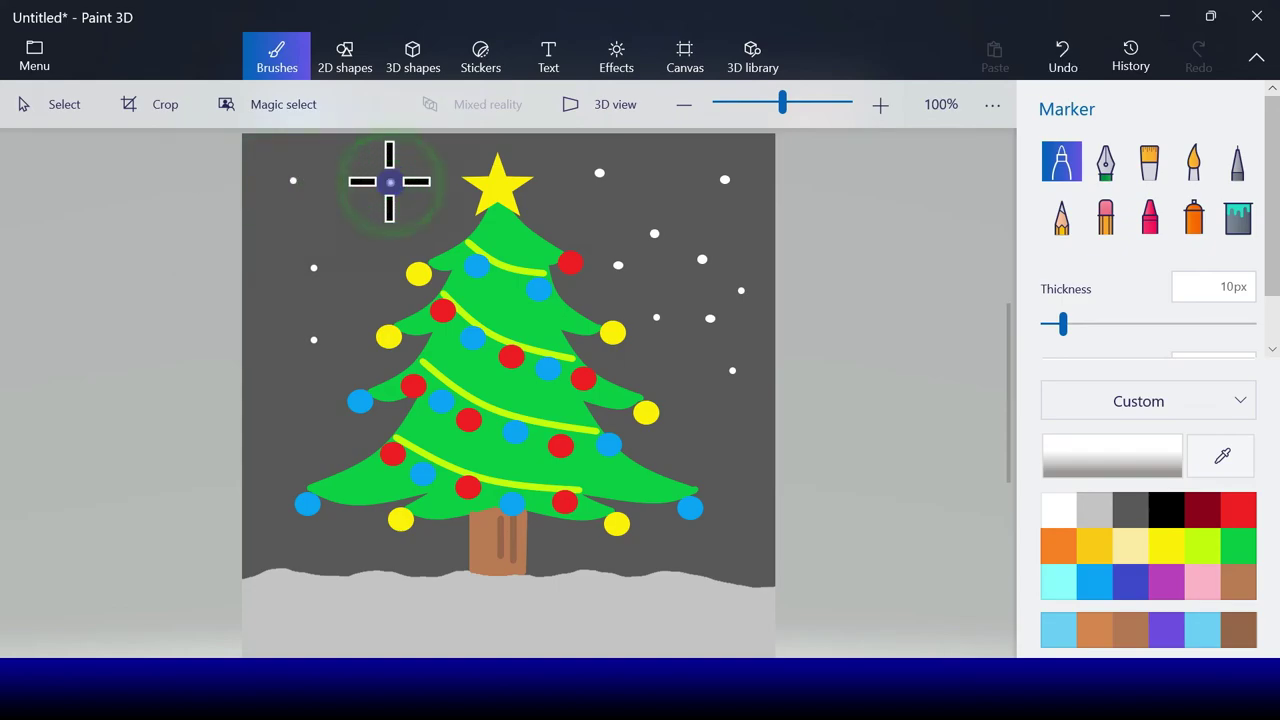
click(390, 181)
click(383, 220)
click(353, 178)
click(310, 237)
Dot white snowflakes down the sky left of the tree and below its lower left branches, keeping no stray stroke beside the trunk.
click(288, 310)
click(296, 378)
click(283, 416)
click(300, 444)
click(265, 516)
click(312, 538)
click(335, 538)
click(350, 531)
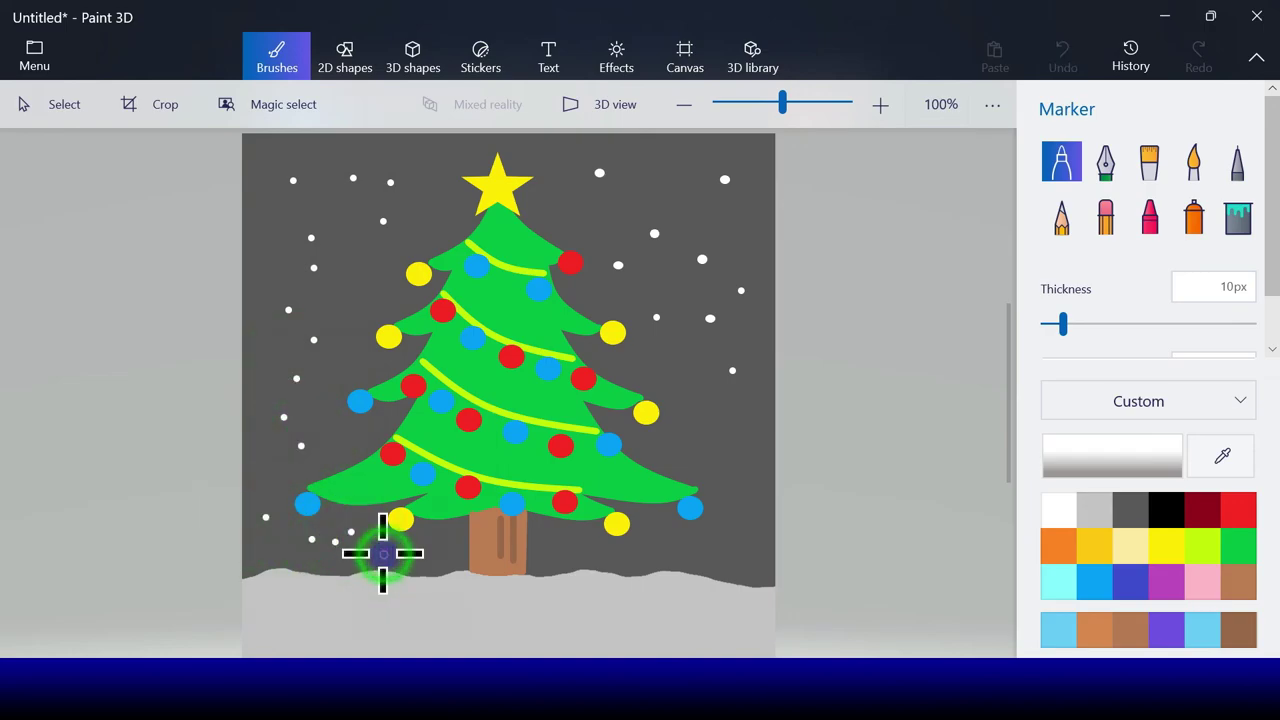
drag(382, 554, 446, 537)
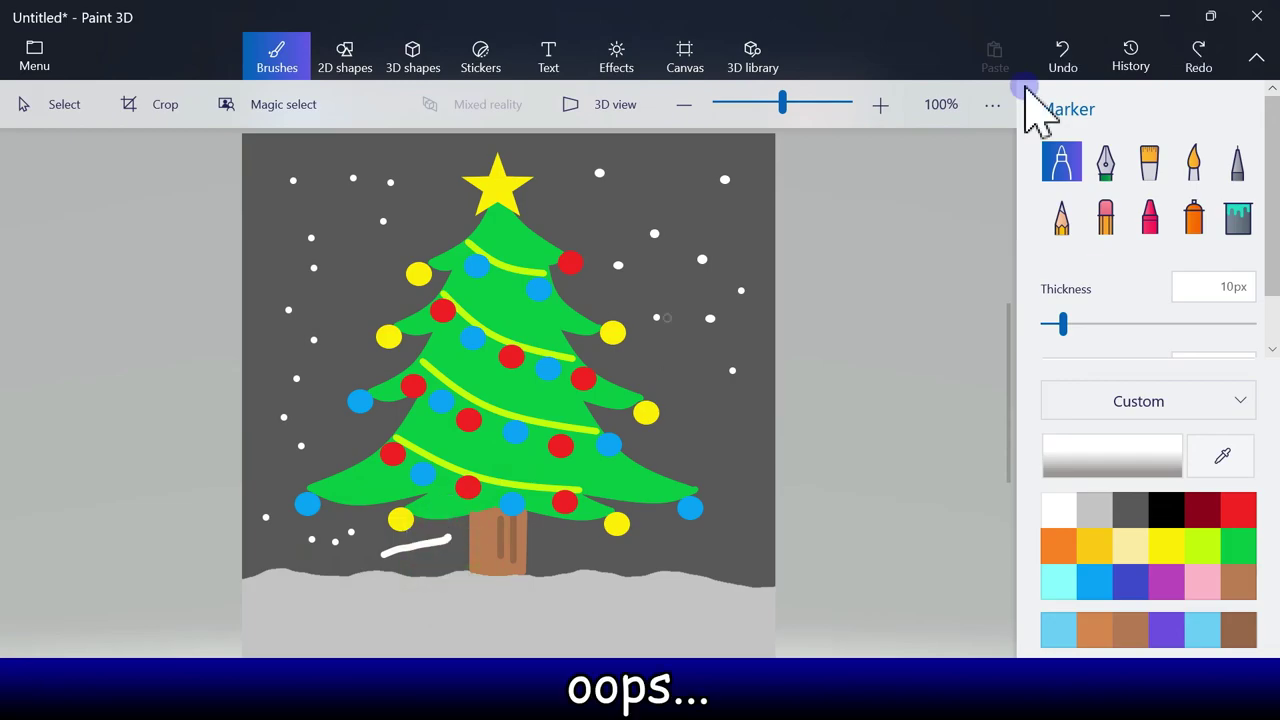
click(1062, 58)
Dot white snowflakes left of the trunk, up along the tree's left edge and left of the star.
click(437, 551)
click(381, 551)
click(346, 432)
click(378, 358)
click(360, 343)
click(373, 293)
click(436, 231)
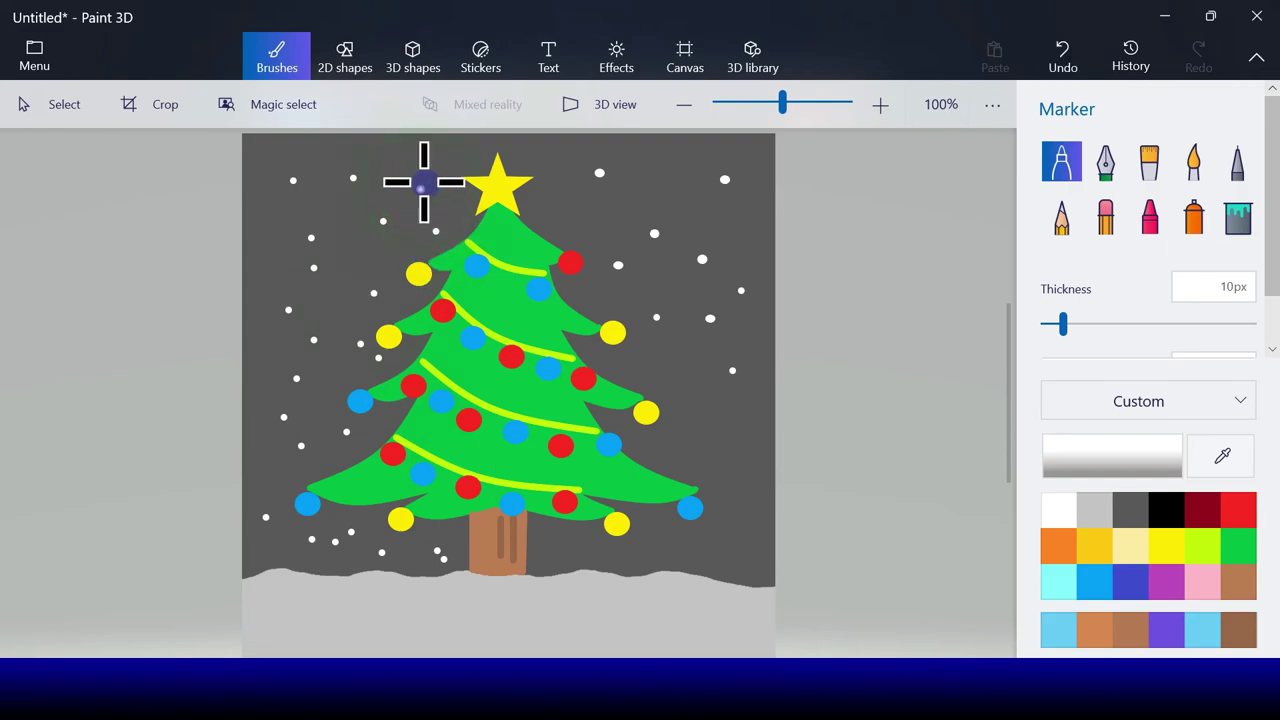
click(433, 172)
click(369, 156)
Dot white snowflakes in the upper right sky and down the right side to above the lowest right branch.
click(614, 224)
click(668, 182)
click(747, 208)
click(757, 168)
click(721, 361)
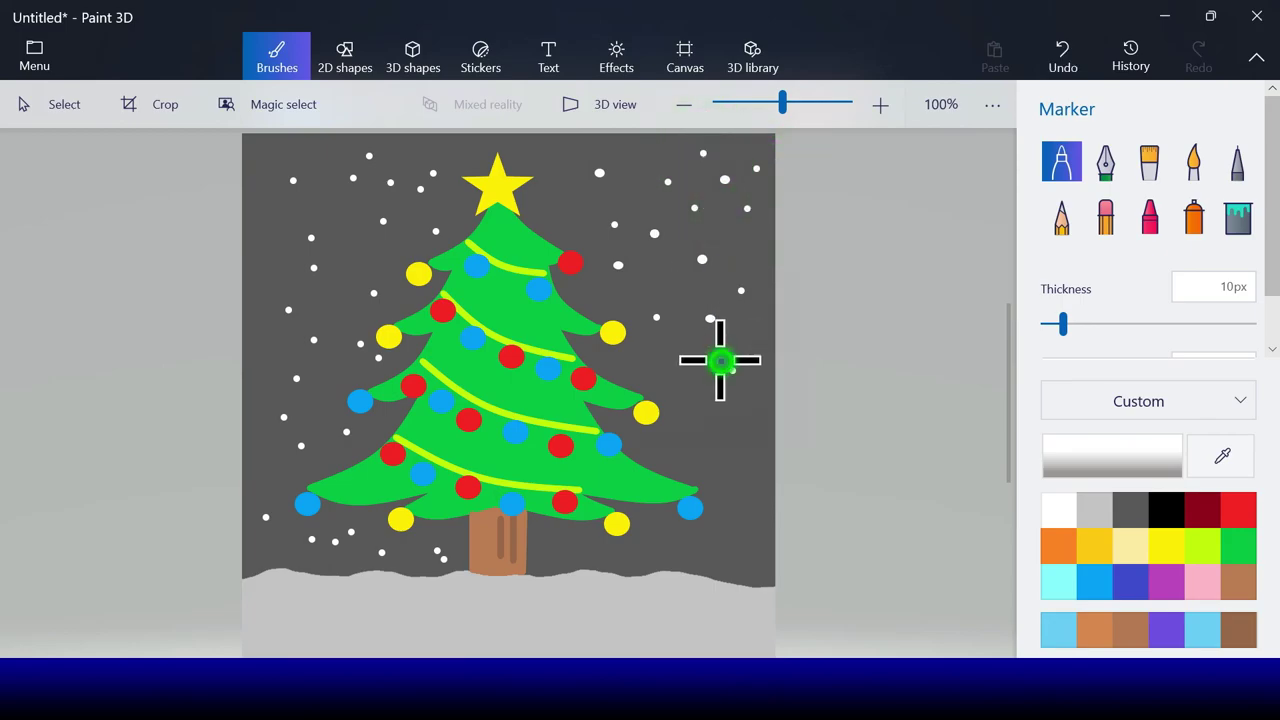
click(691, 404)
click(719, 433)
click(654, 458)
drag(745, 480, 737, 548)
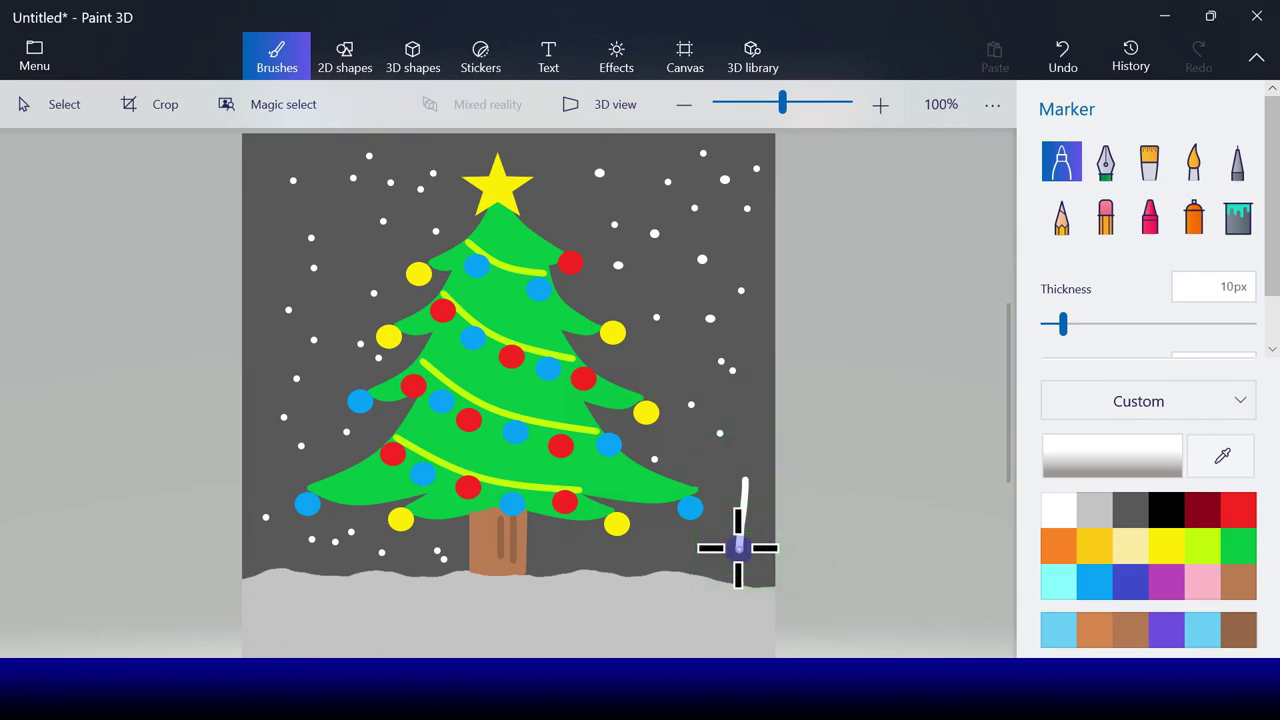
click(1064, 55)
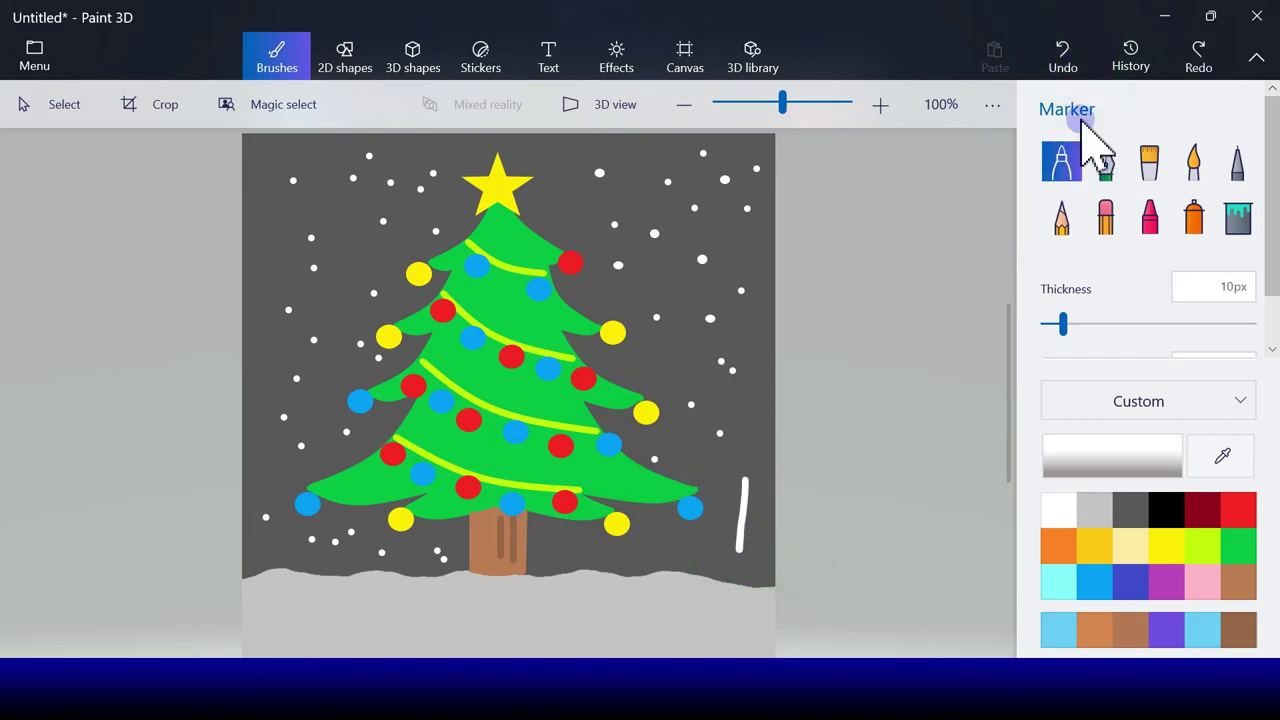
click(1064, 55)
Dot eight white snowflakes in the lower right sky, below the lowest right branches and just right of the trunk.
click(755, 469)
click(754, 532)
click(678, 533)
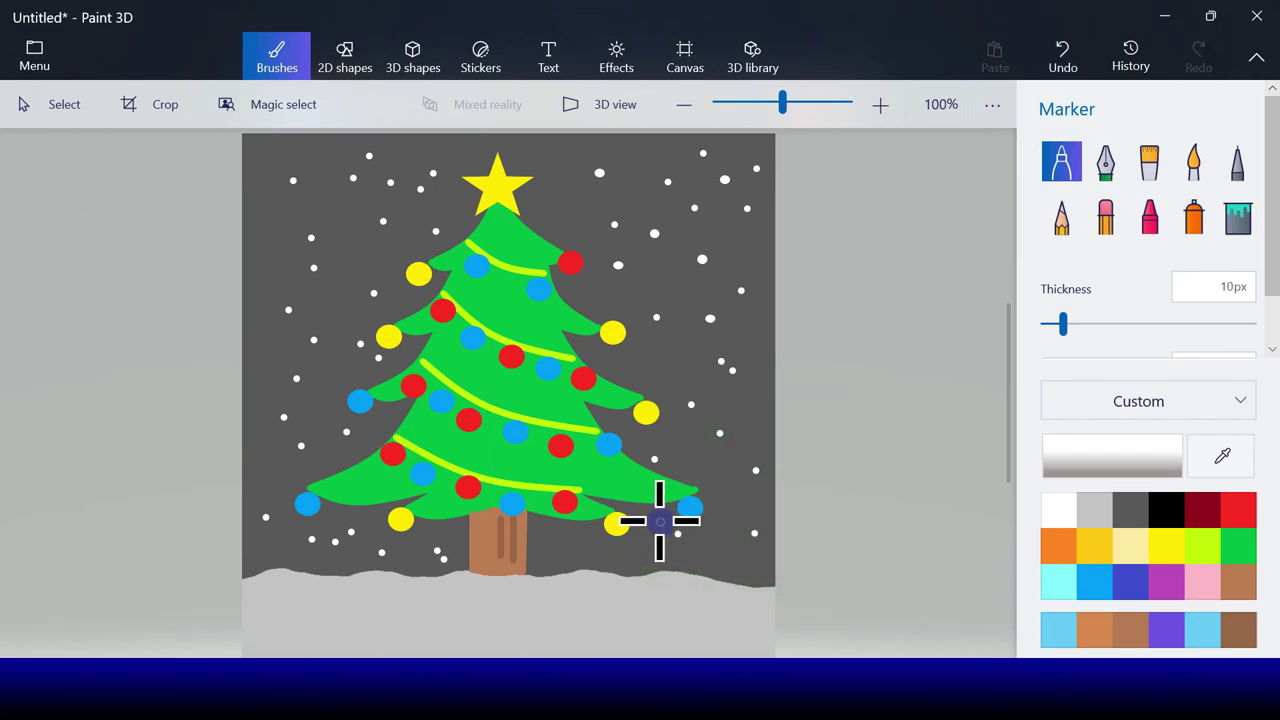
click(660, 521)
click(627, 554)
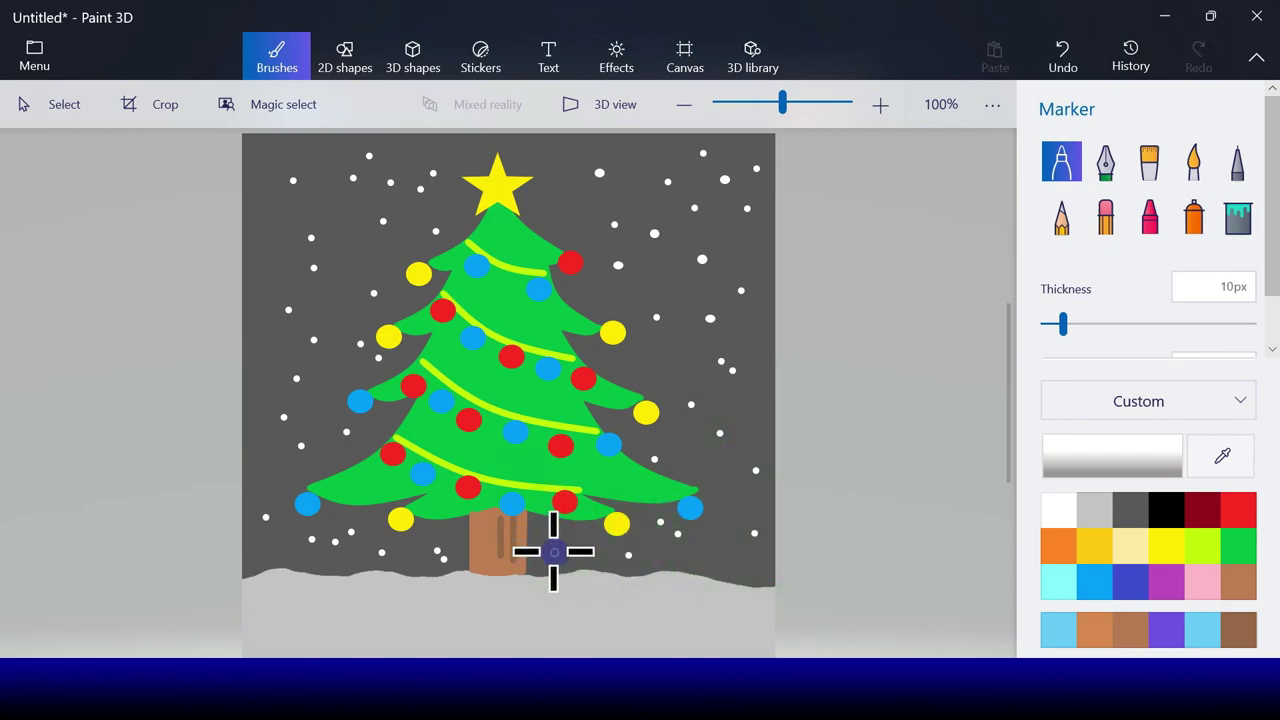
click(554, 551)
click(555, 528)
click(572, 544)
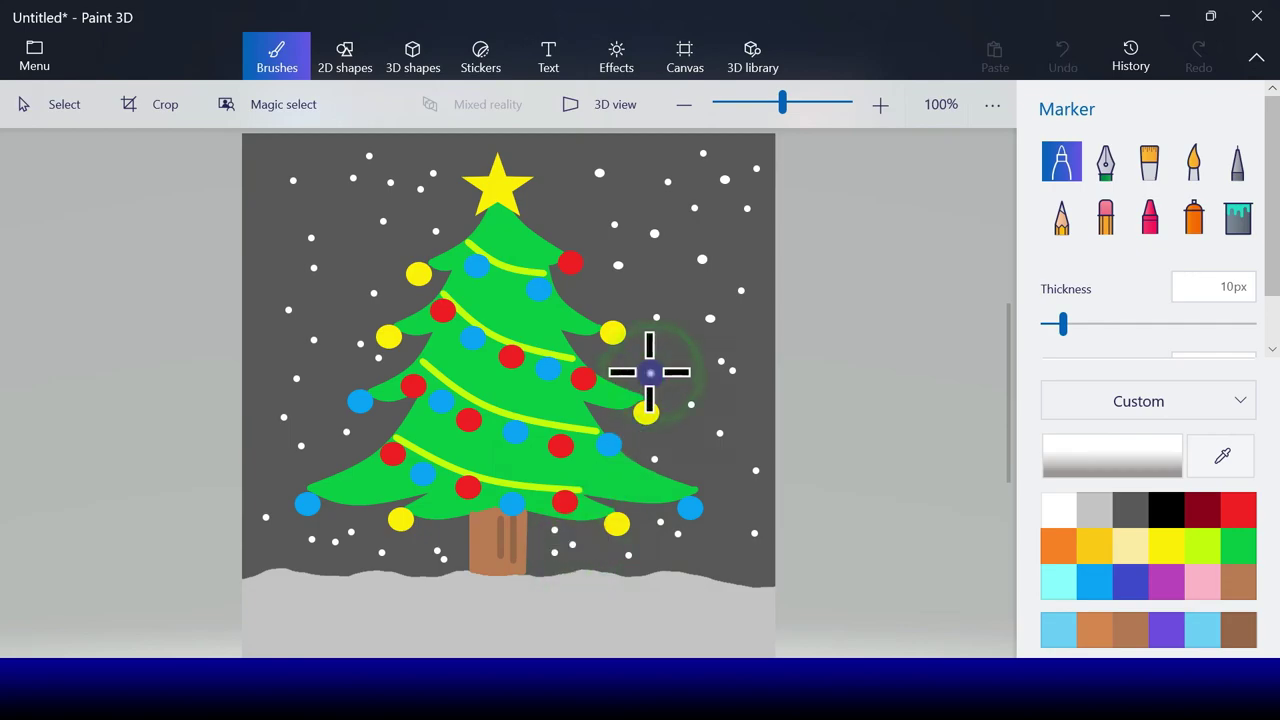
Scatter white snowflake dots over the green tiers of the tree from top to bottom.
click(526, 243)
click(489, 292)
click(510, 286)
click(518, 307)
click(463, 391)
click(549, 457)
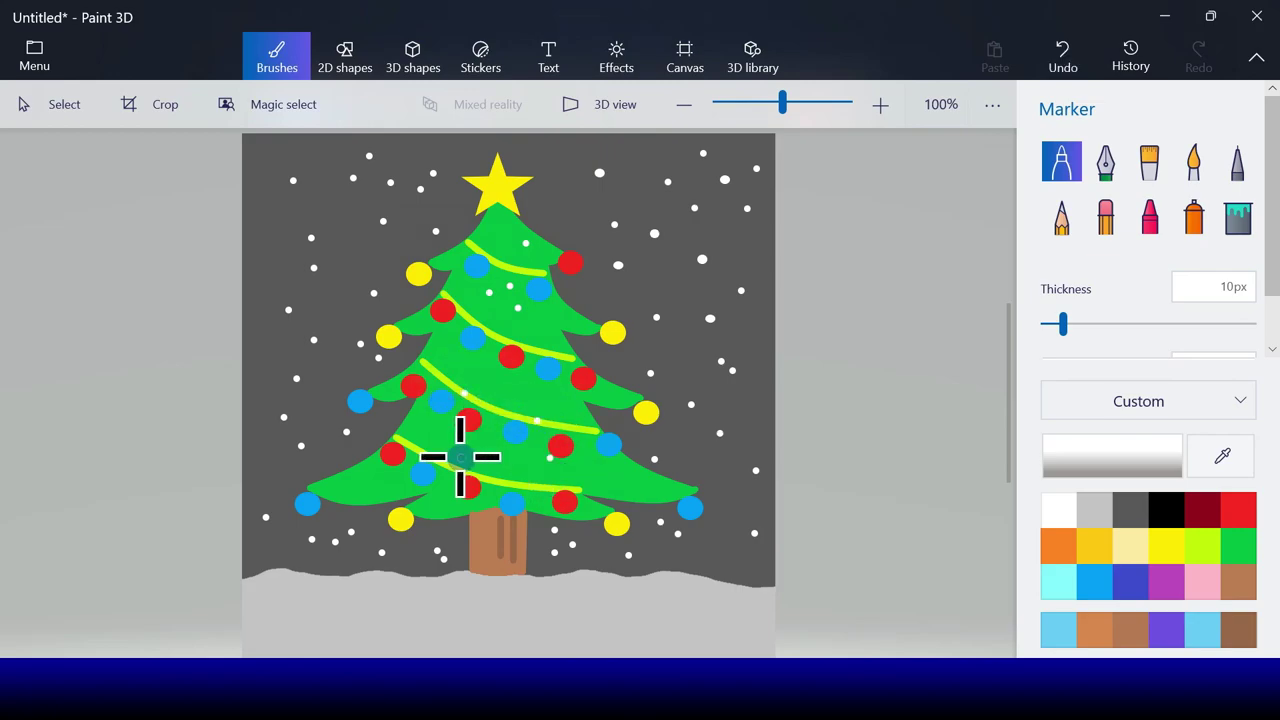
click(372, 490)
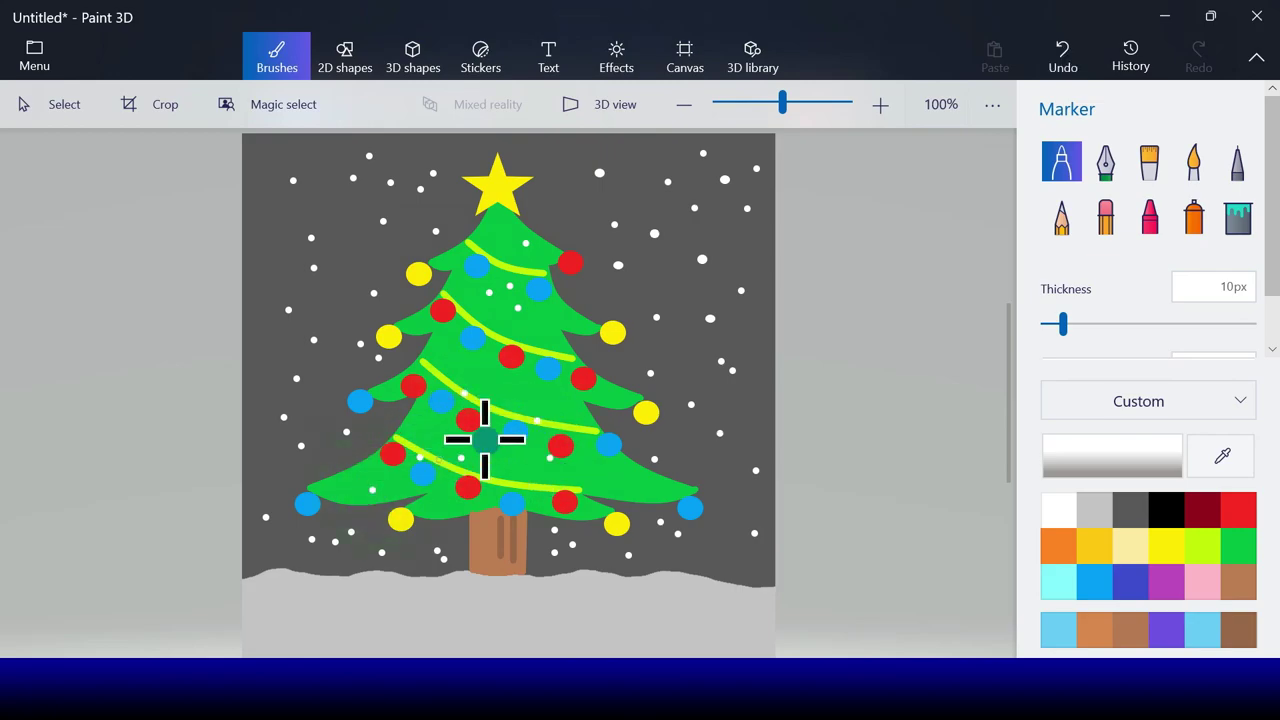
click(482, 380)
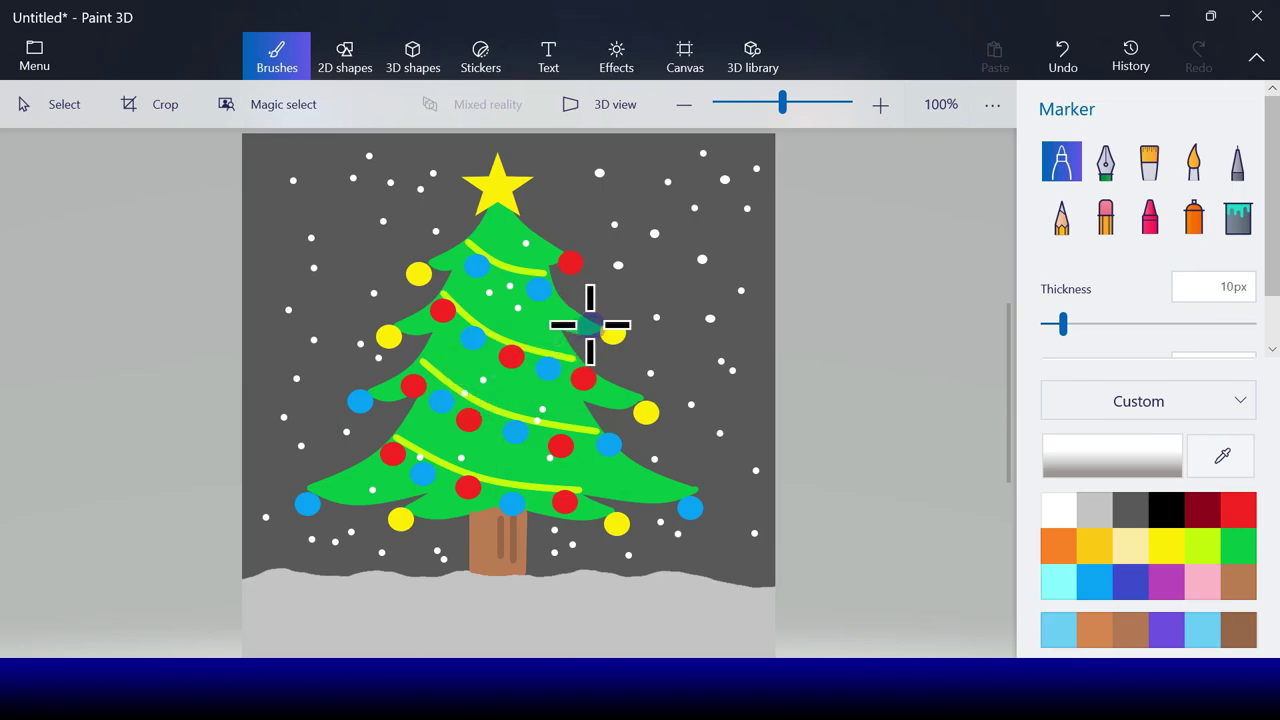
click(447, 346)
click(447, 293)
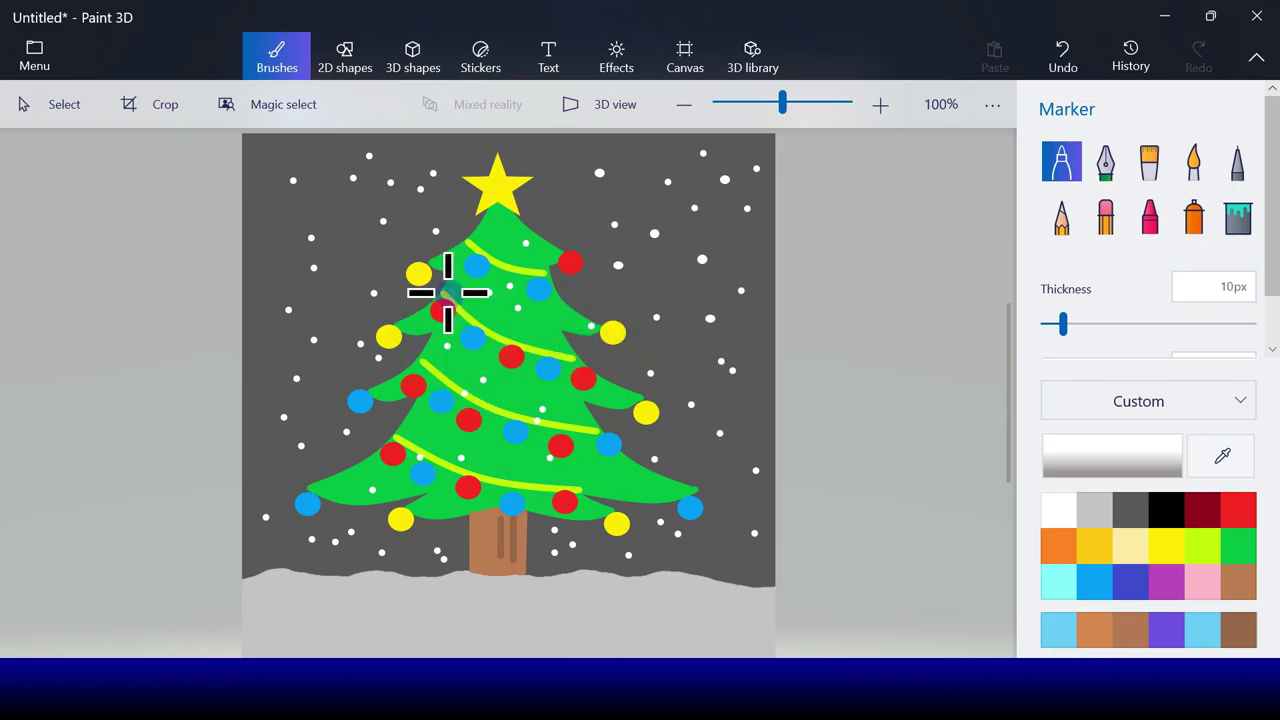
click(546, 262)
Dot white snowflakes right of the star and below the second tier's right tip, undoing the stray stroke near the star.
click(543, 148)
click(558, 194)
drag(574, 210, 544, 224)
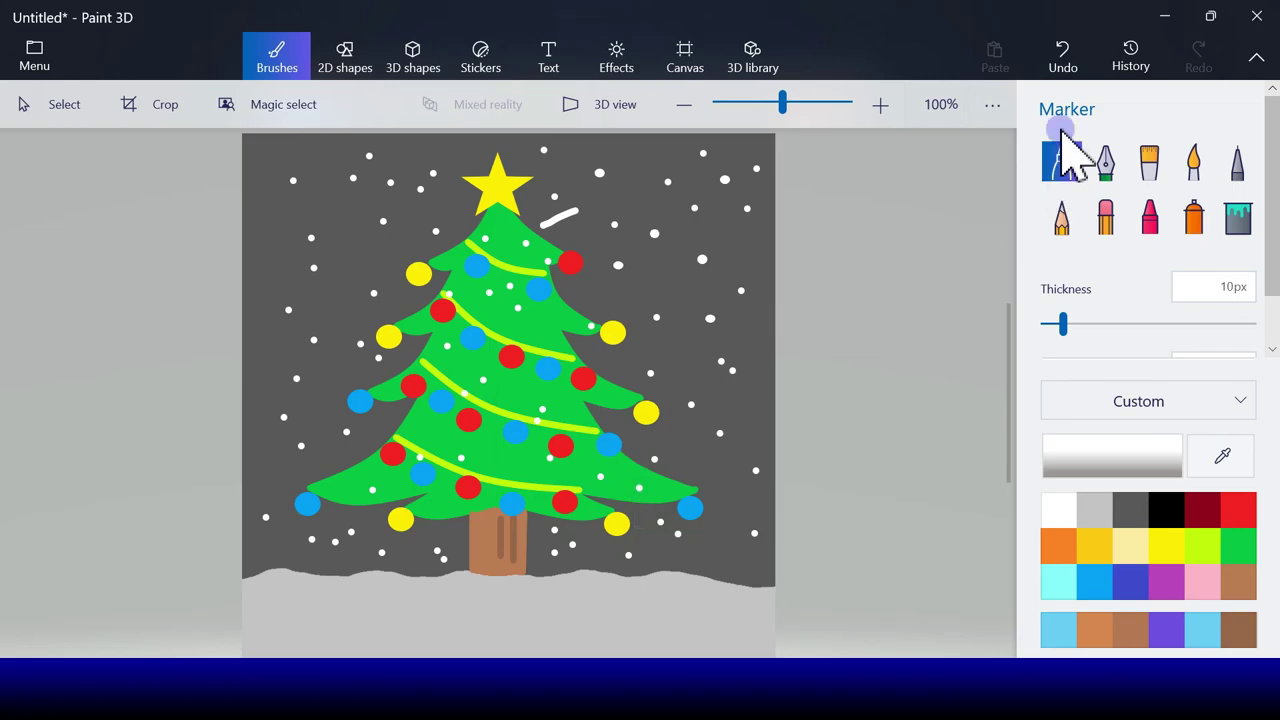
click(1076, 68)
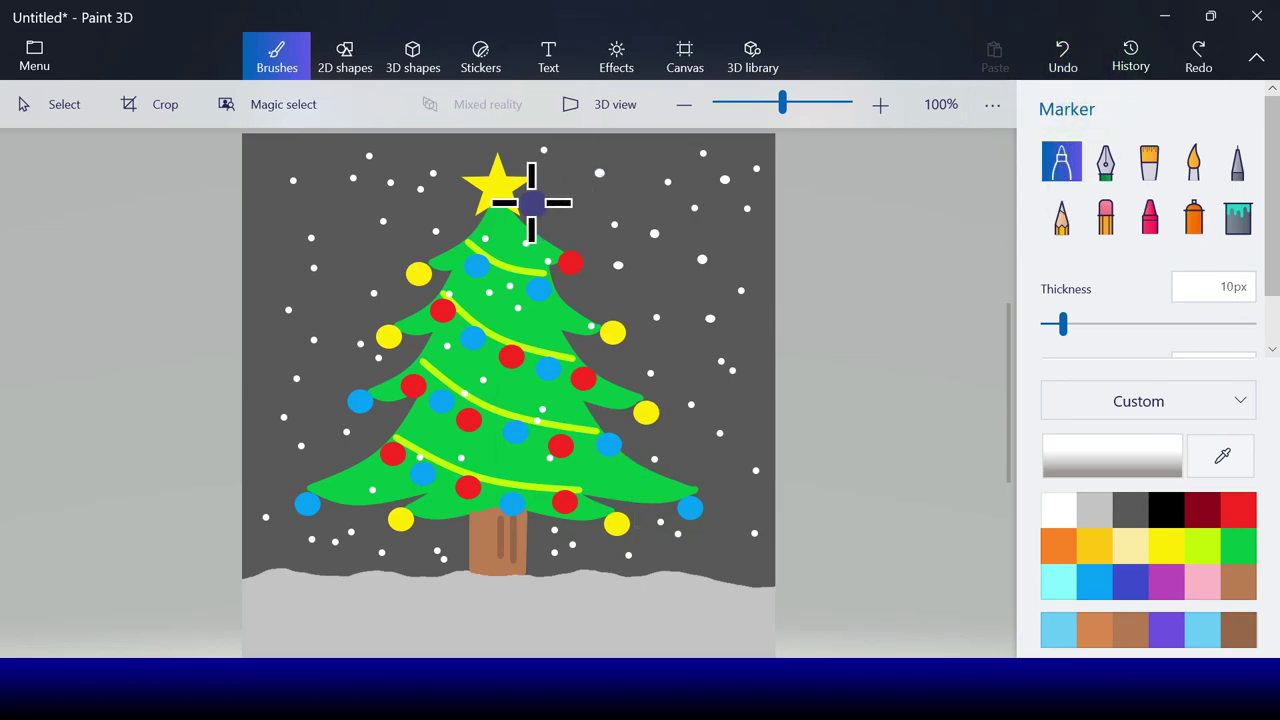
click(604, 362)
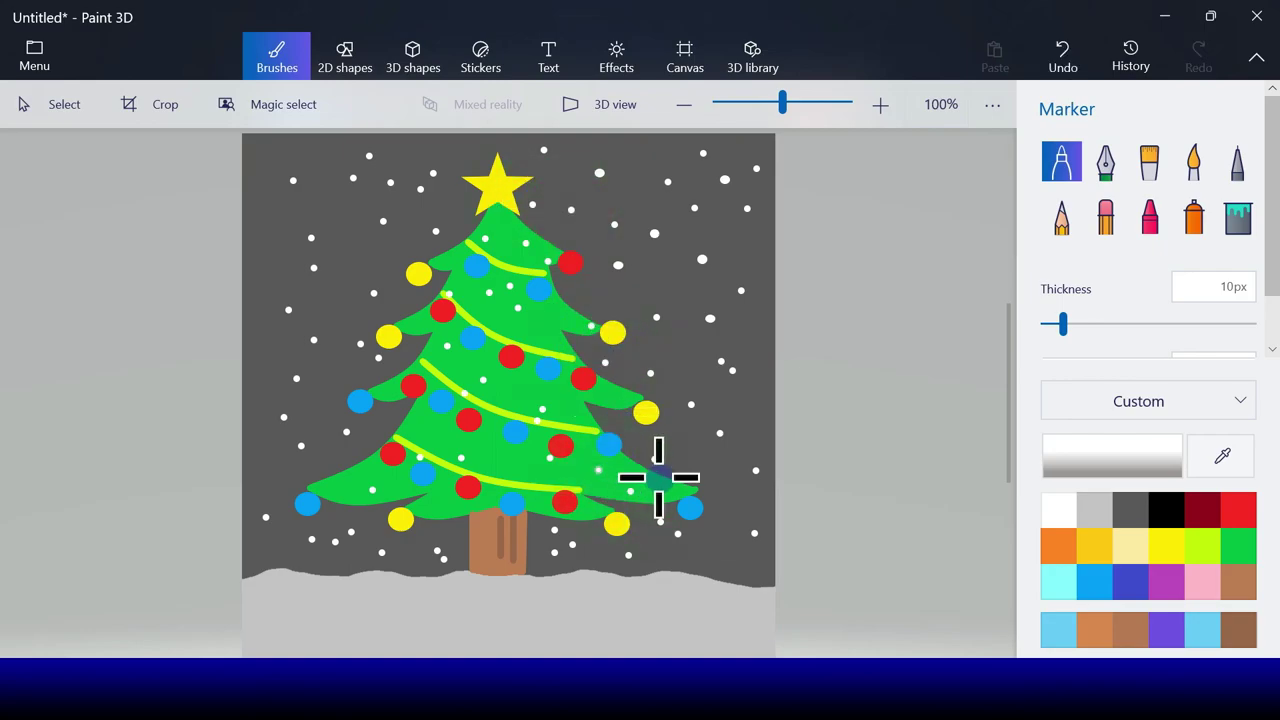